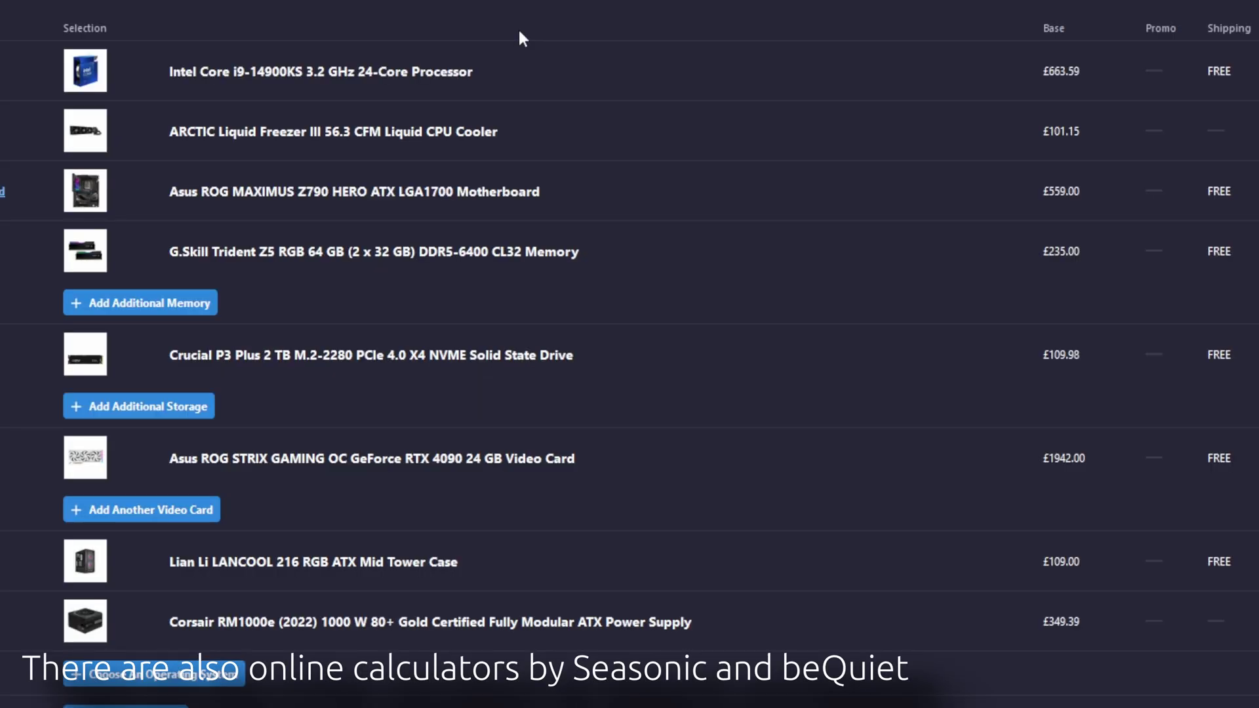
Highlight the Intel Core i9-14900KS processor and RTX 4090 video card names in the PCPartPicker build.
left_click_drag(474, 72, 246, 69)
left_click(664, 357)
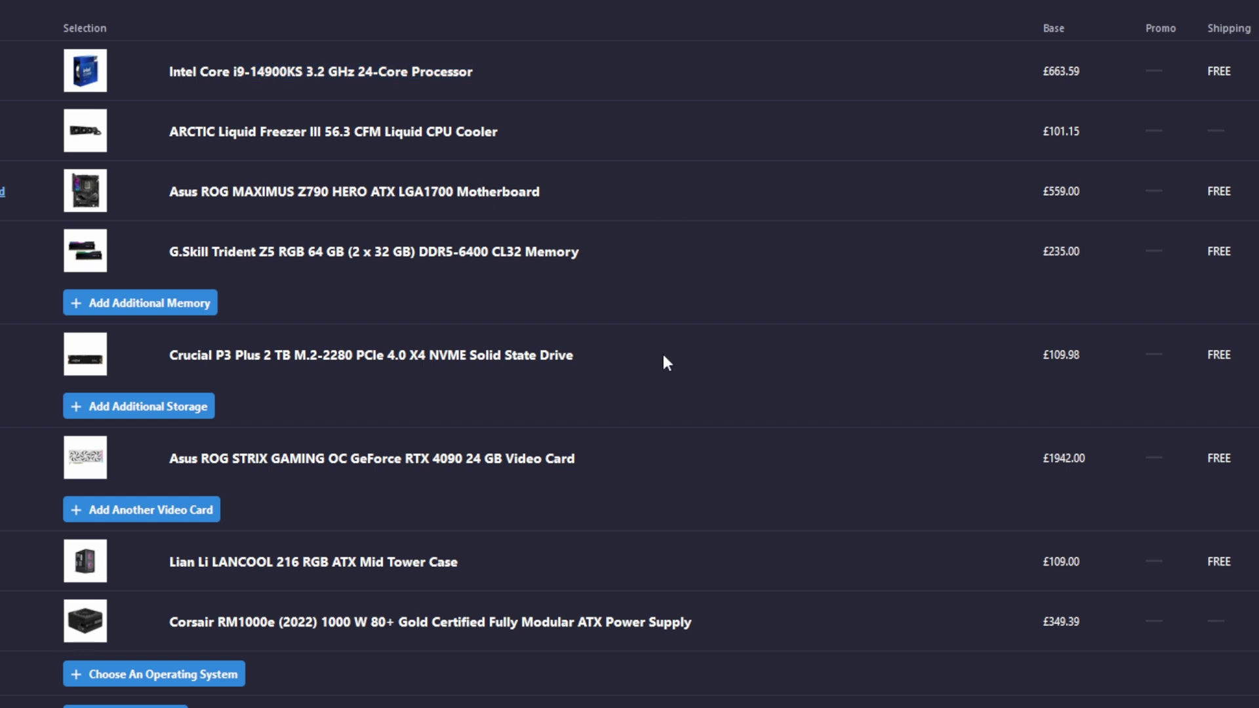
left_click_drag(664, 482, 166, 467)
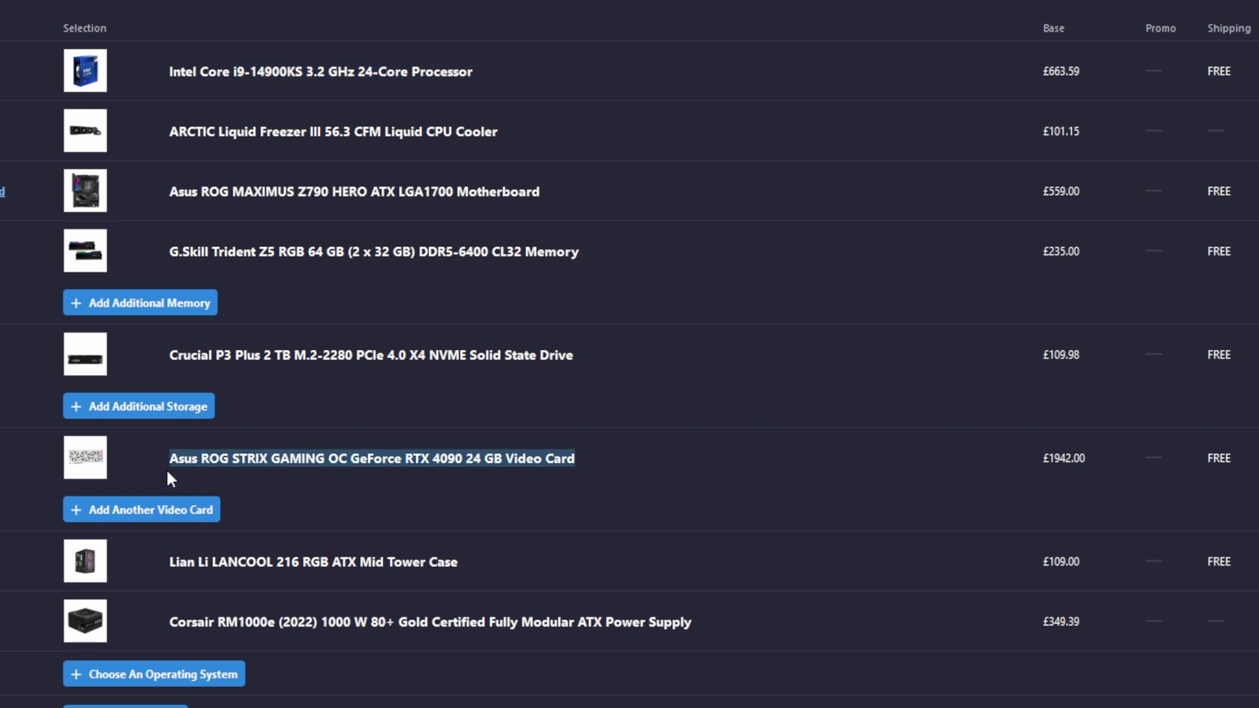
left_click(748, 474)
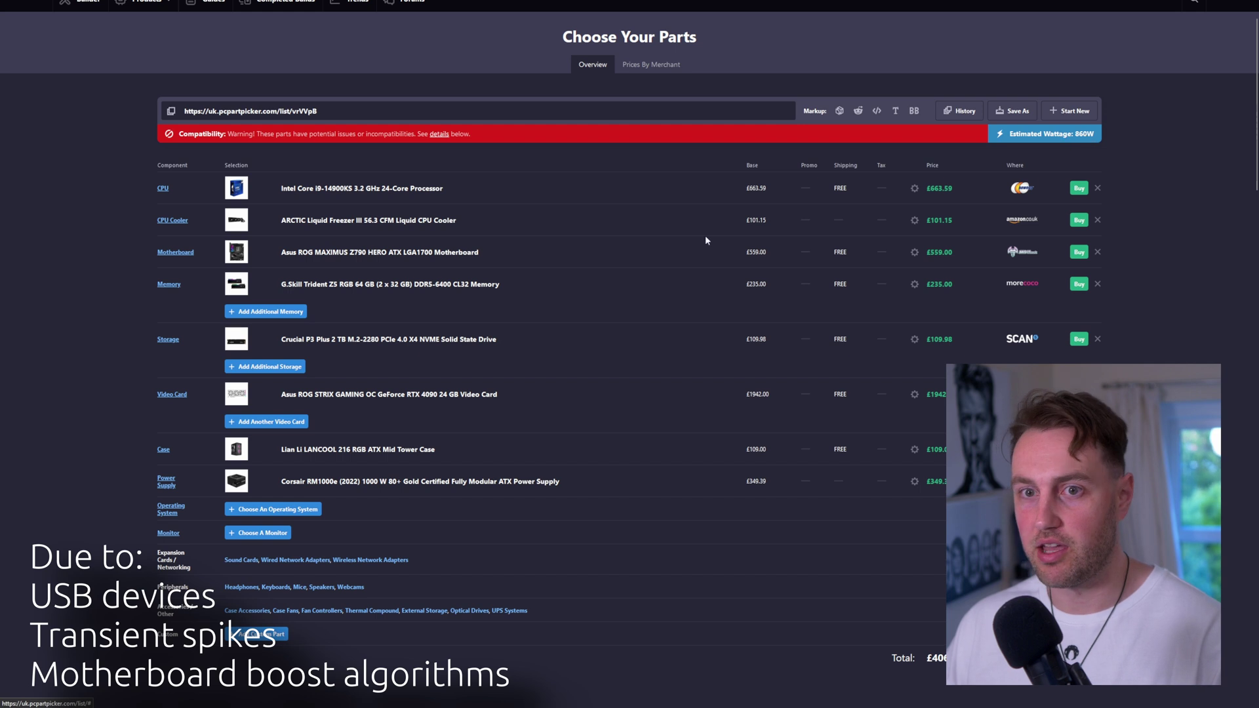
left_click_drag(543, 196, 262, 191)
left_click(519, 179)
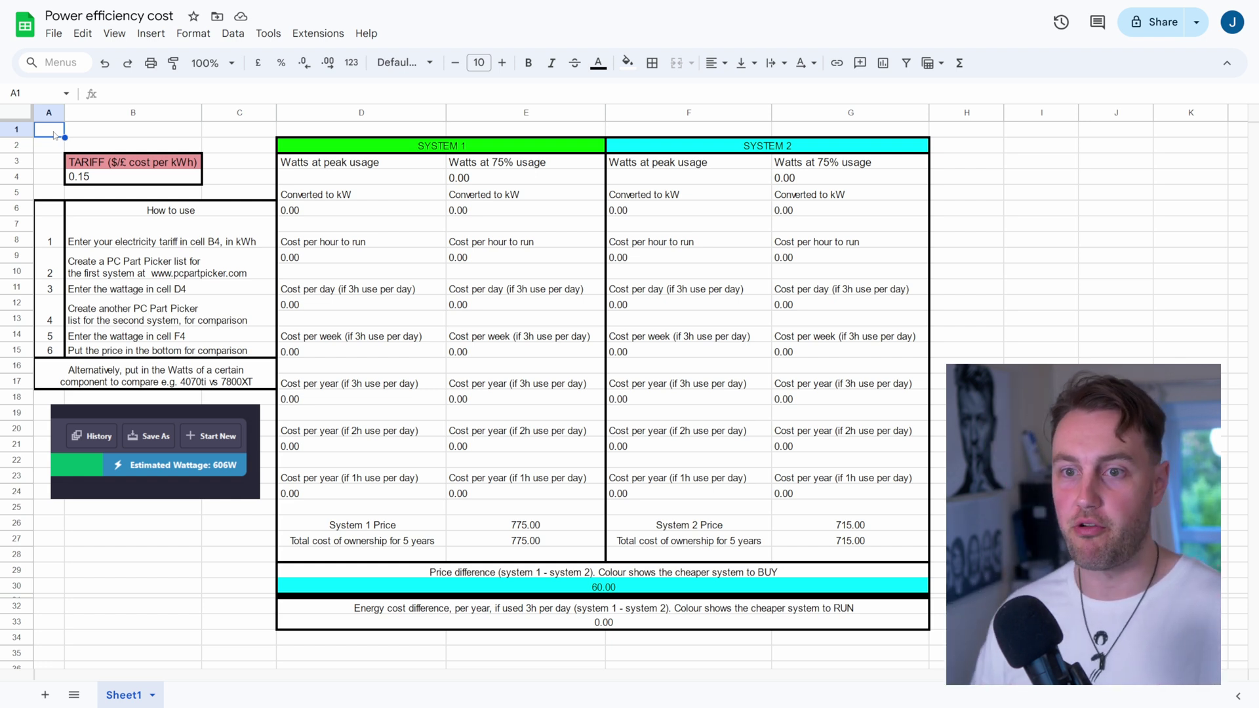
left_click(91, 181)
left_click(109, 520)
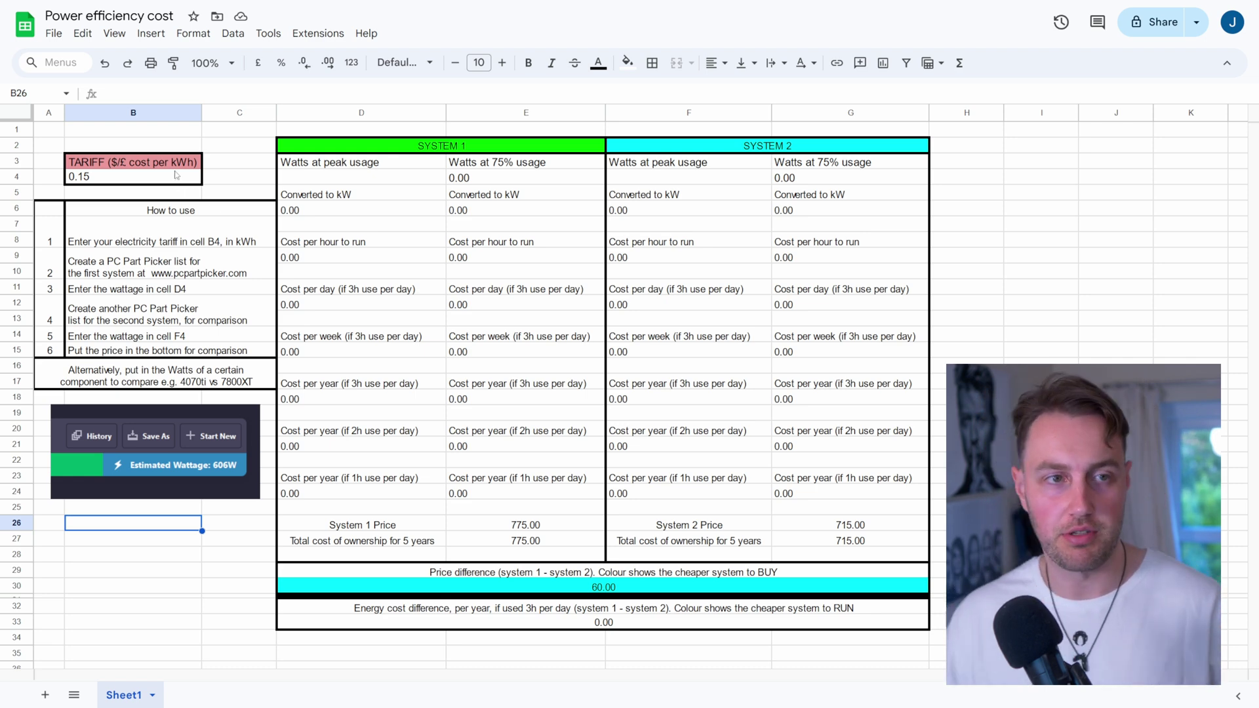
left_click(166, 183)
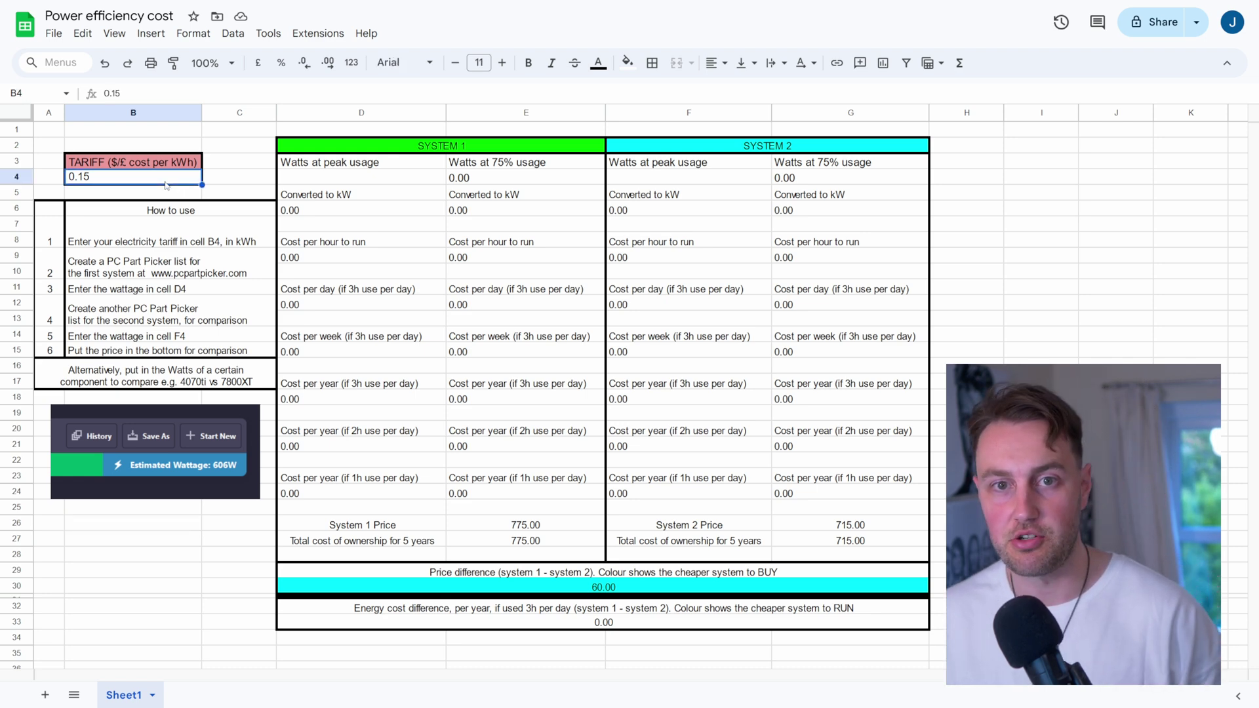
left_click(236, 183)
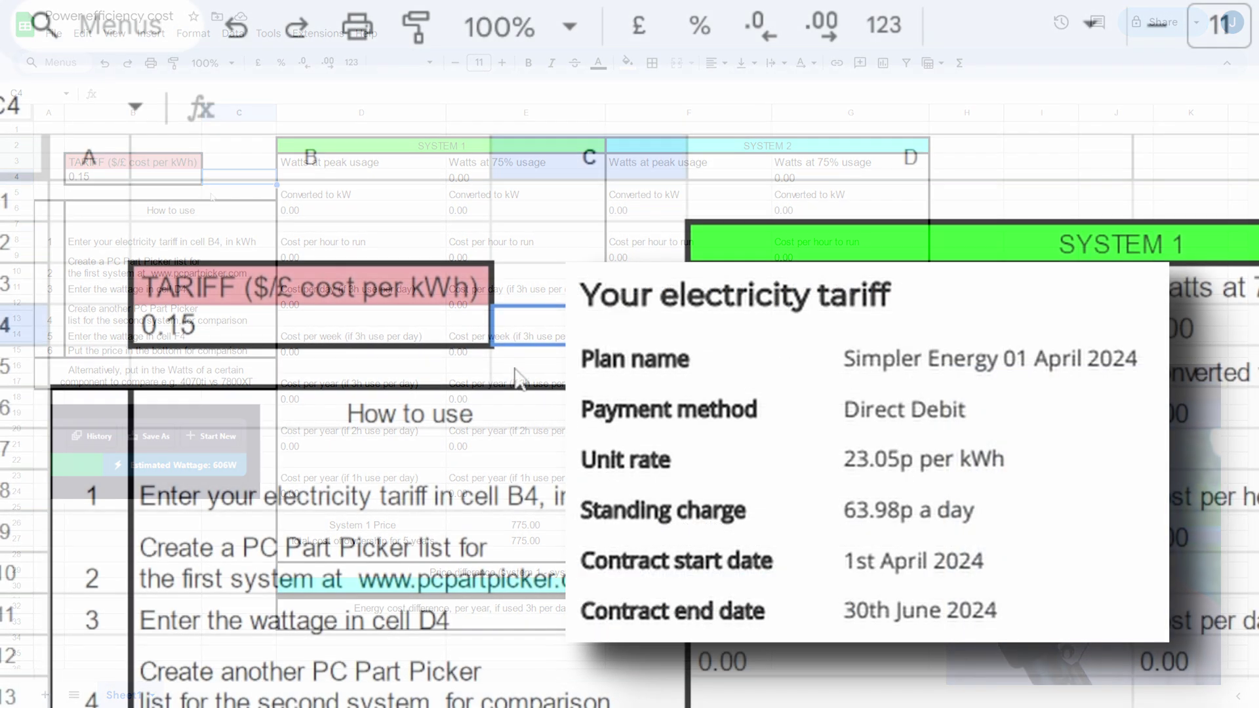
left_click(128, 241)
left_click(200, 238)
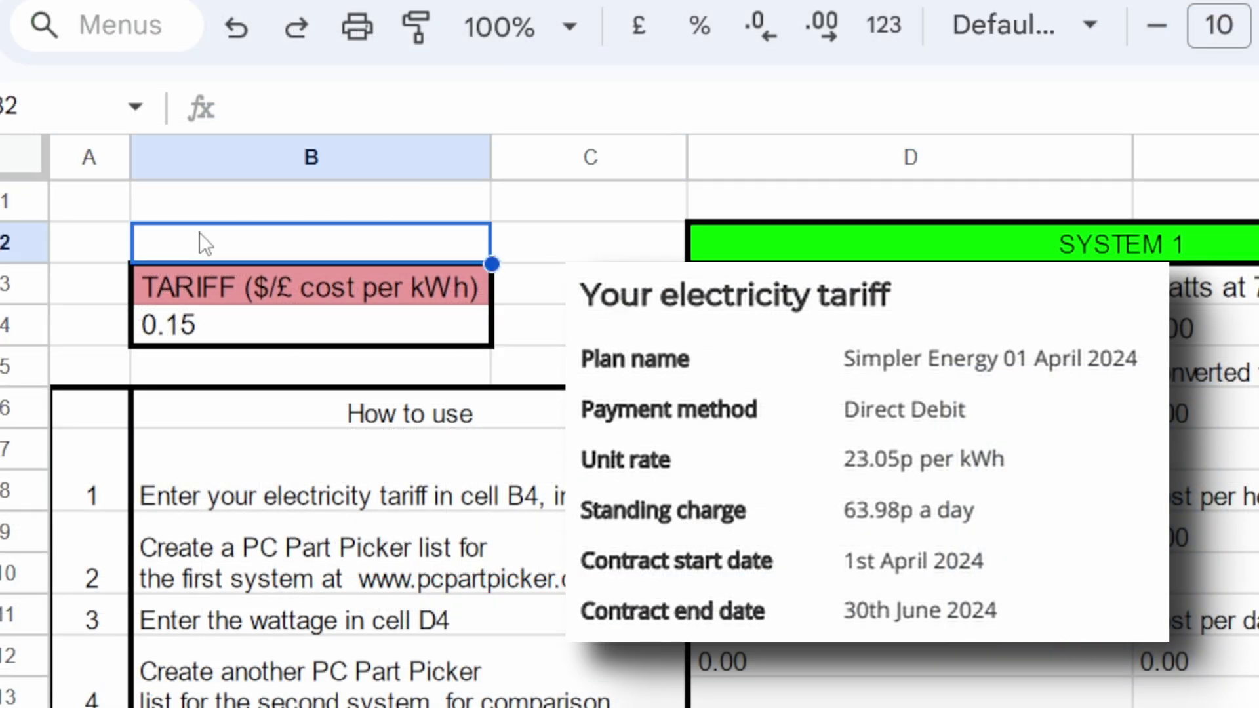
left_click(550, 249)
left_click(556, 288)
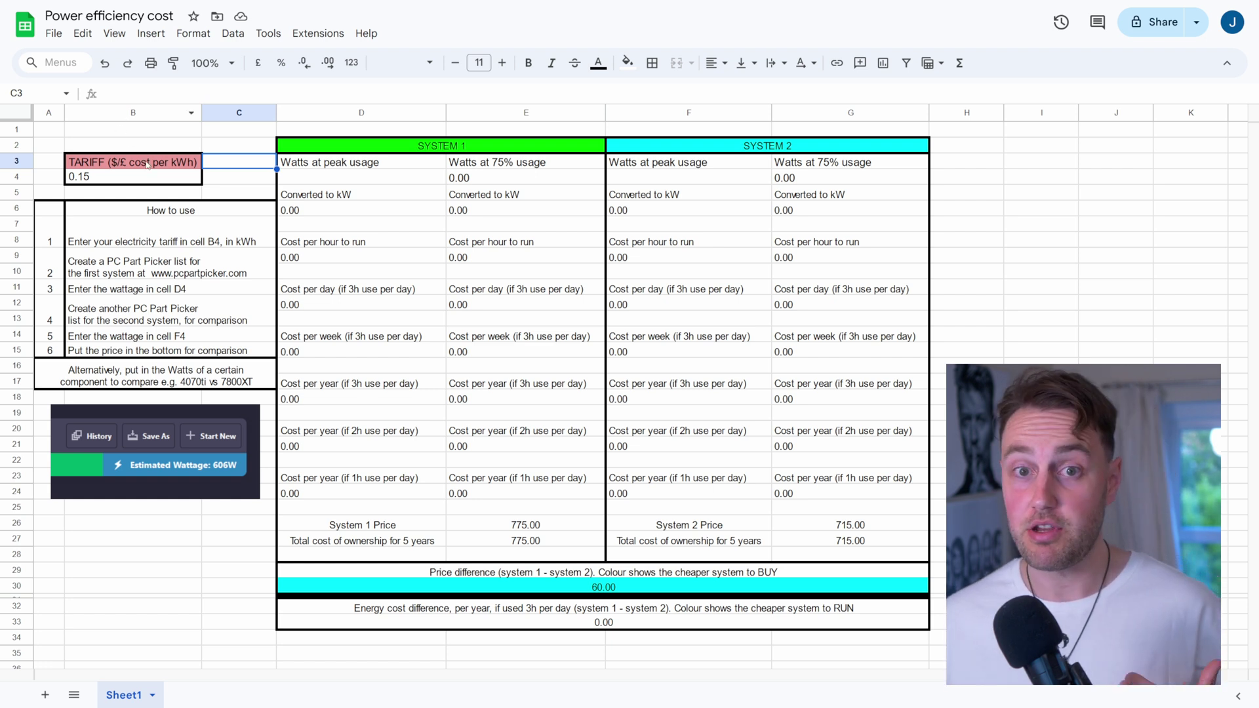
left_click(146, 181)
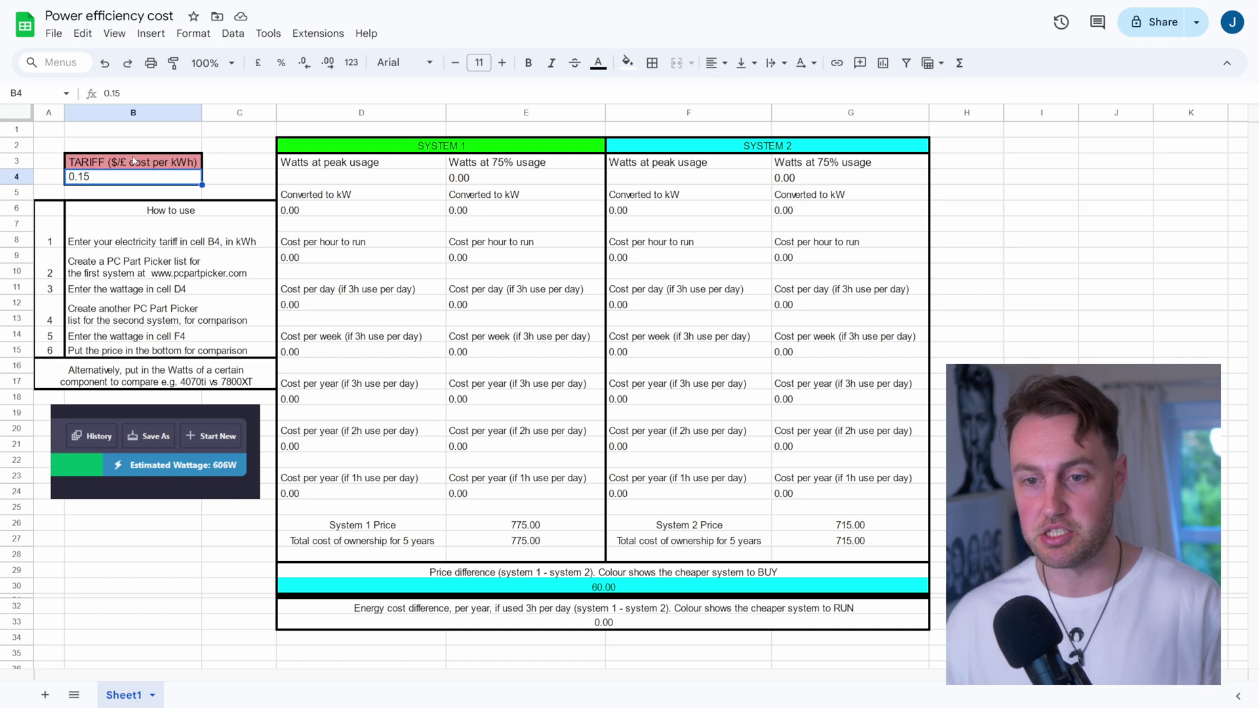
left_click(107, 193)
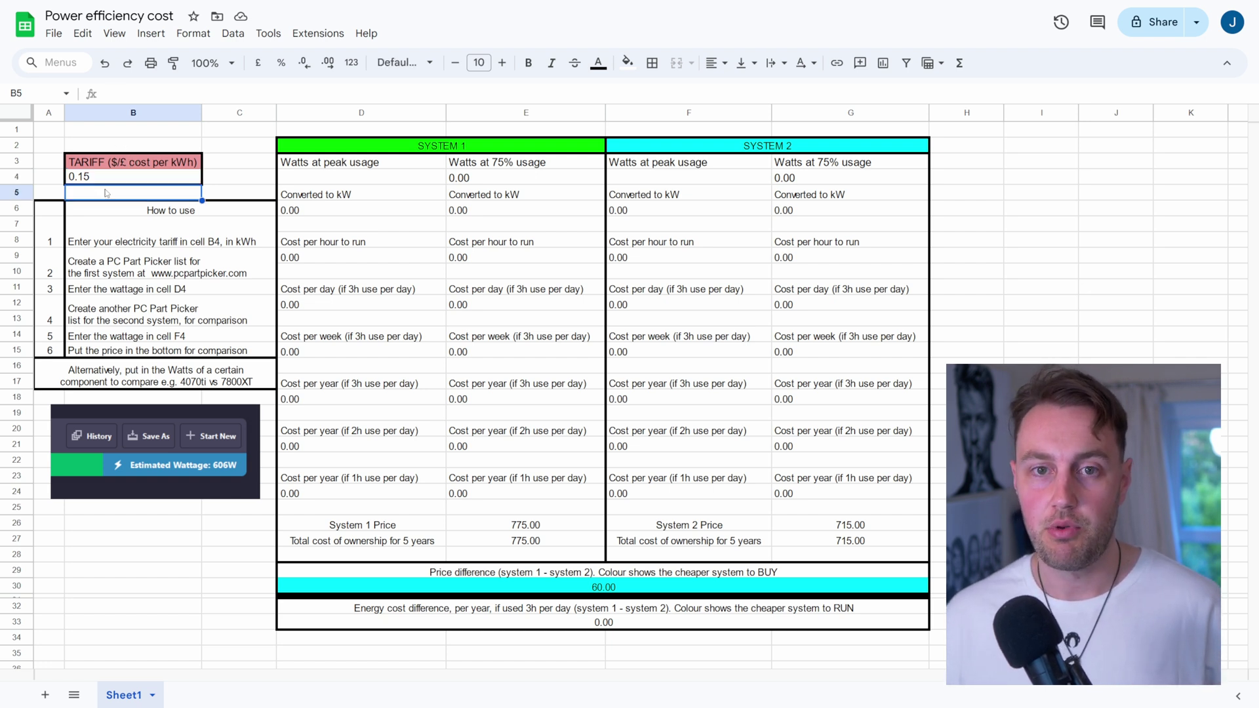
left_click(109, 179)
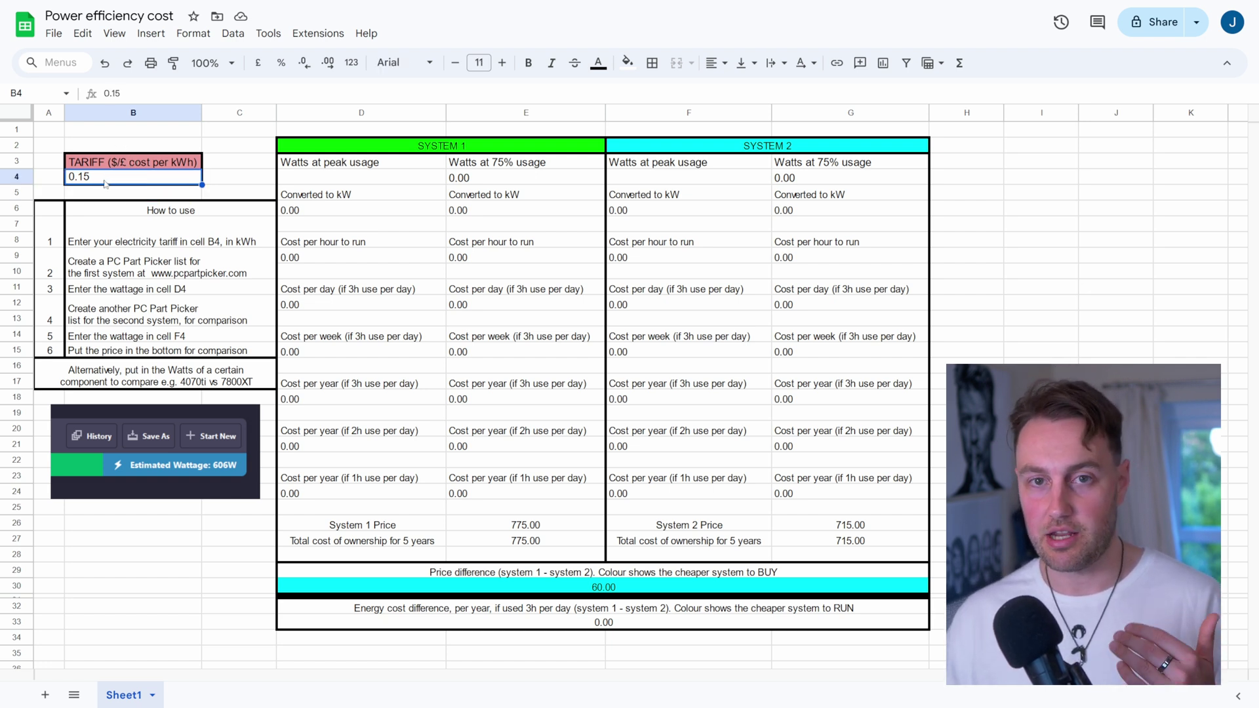
right_click(103, 187)
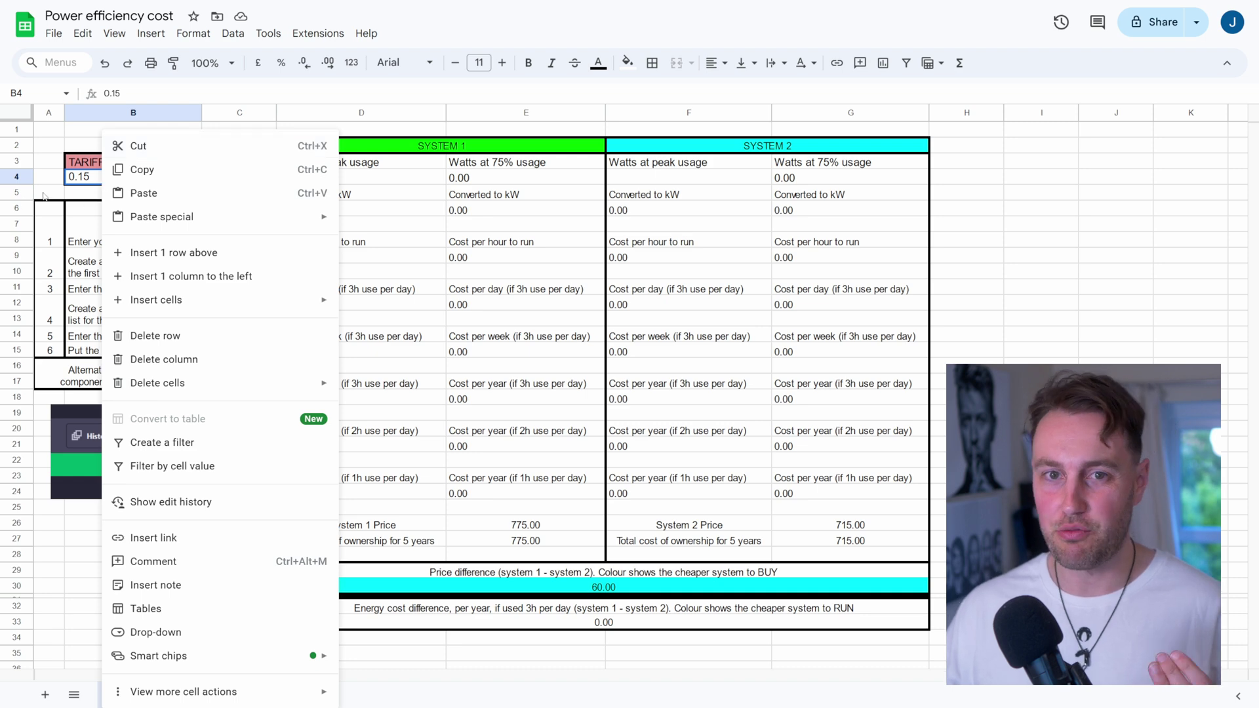
key("Escape")
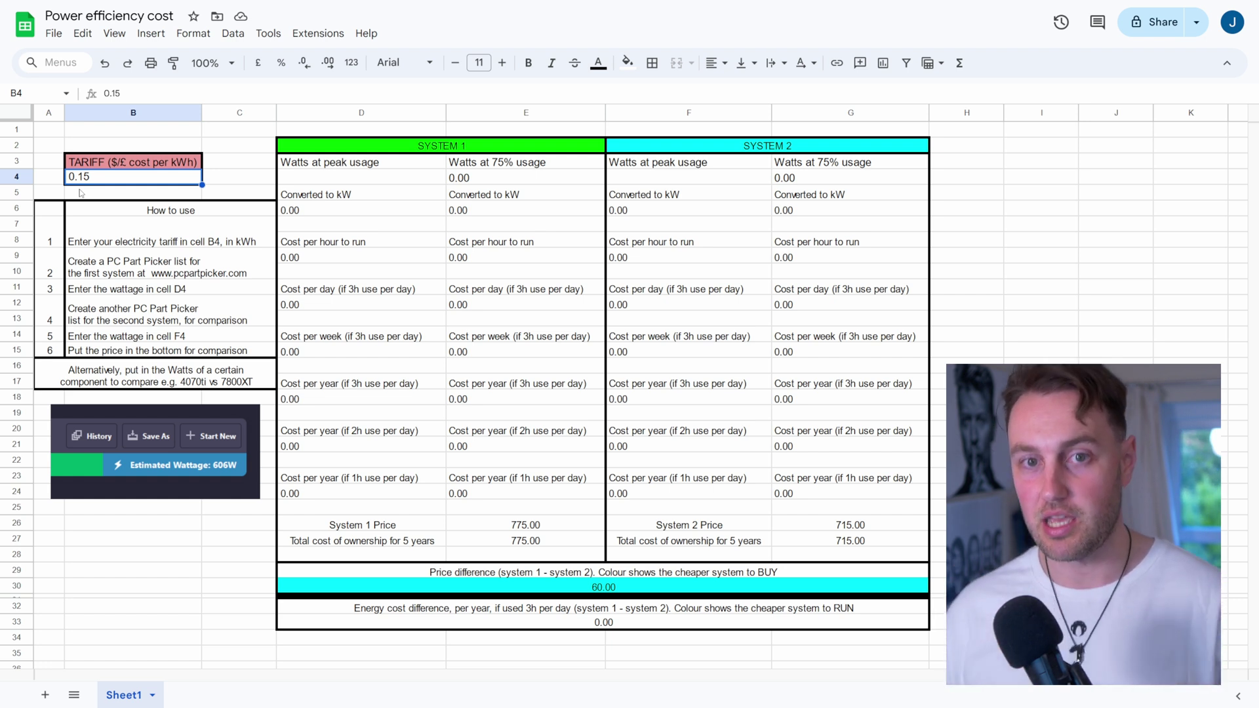
Replace the 0.15 electricity tariff in B4 with 0.3 per kWh.
type("0")
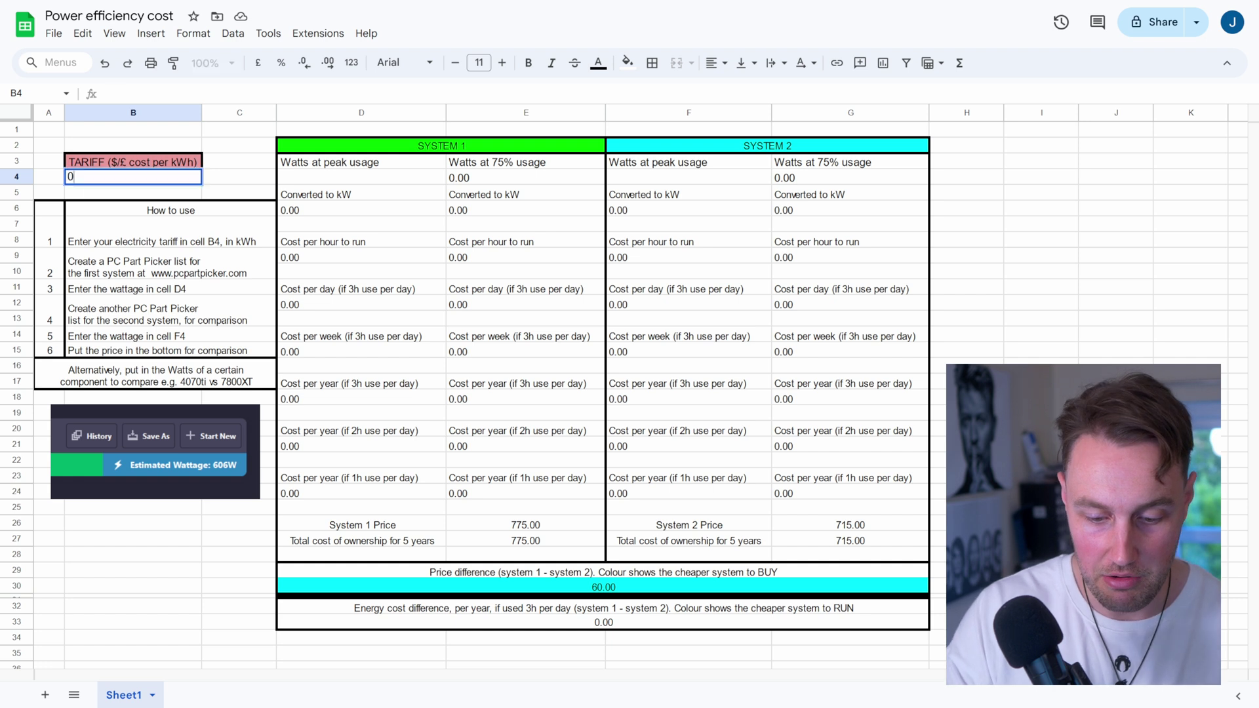
left_click(236, 168)
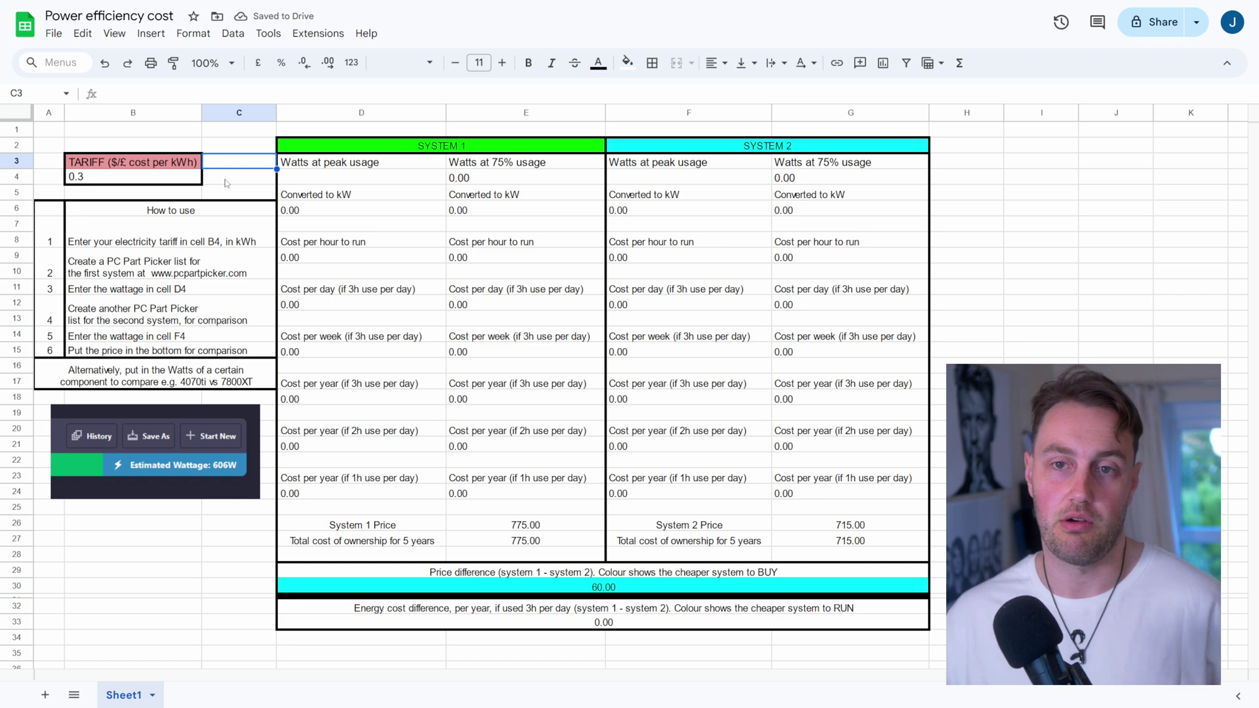
left_click(345, 183)
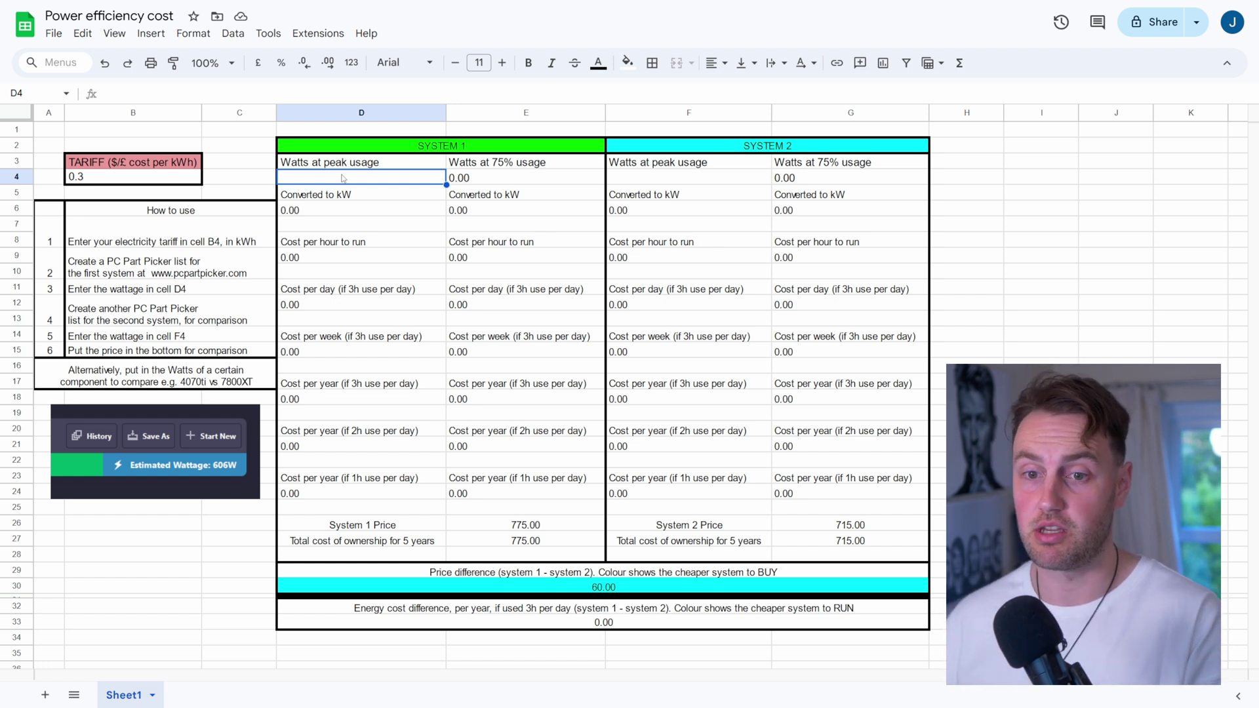
Enter 900 as System 1's peak wattage in D4.
type("900")
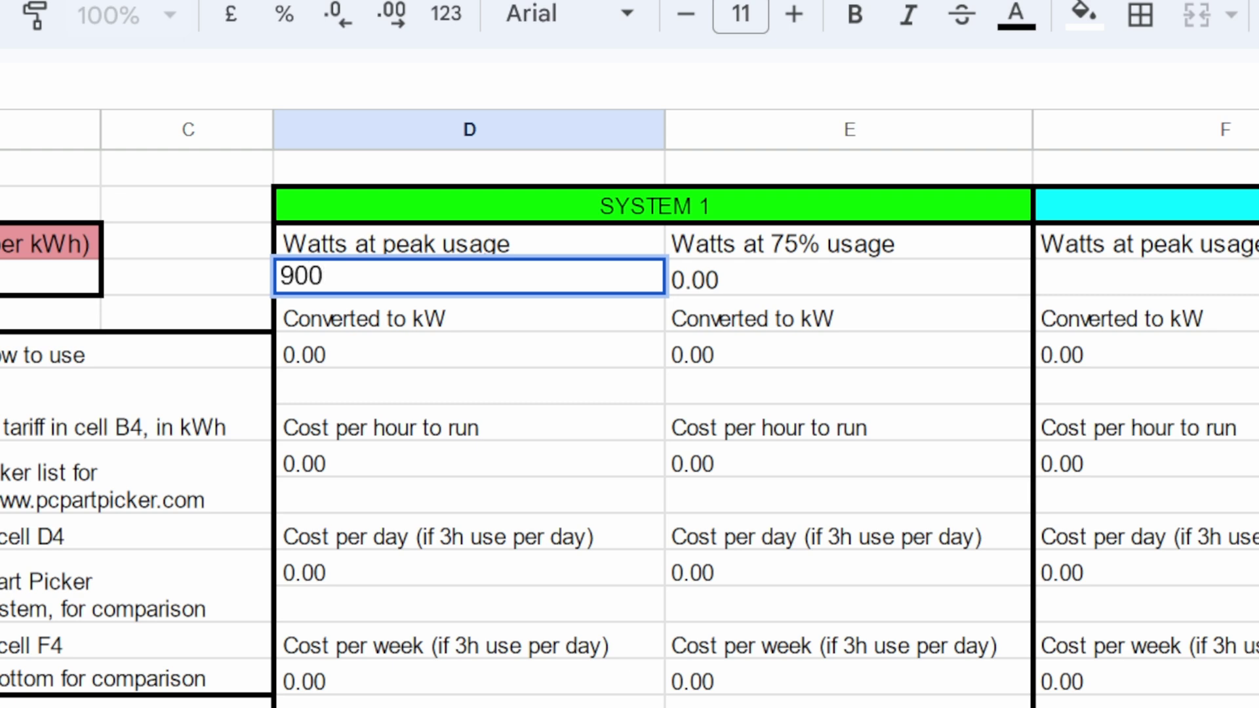
key("Return")
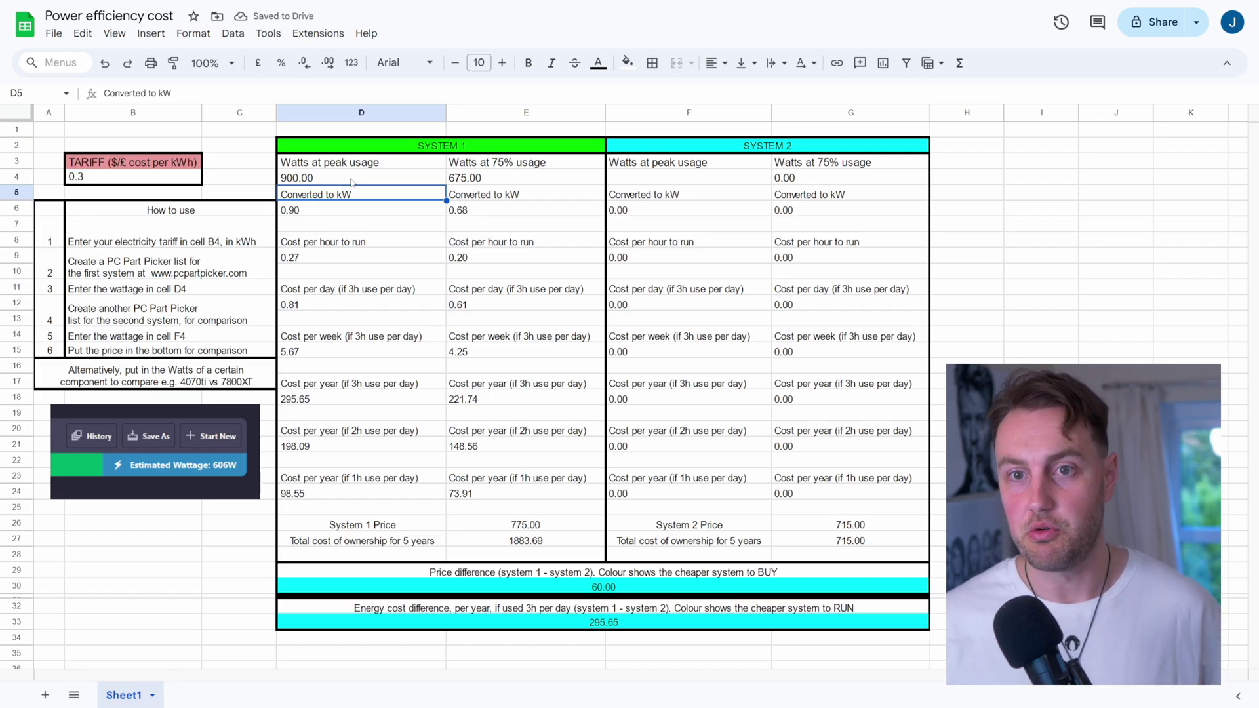
key("Down")
key("Down")
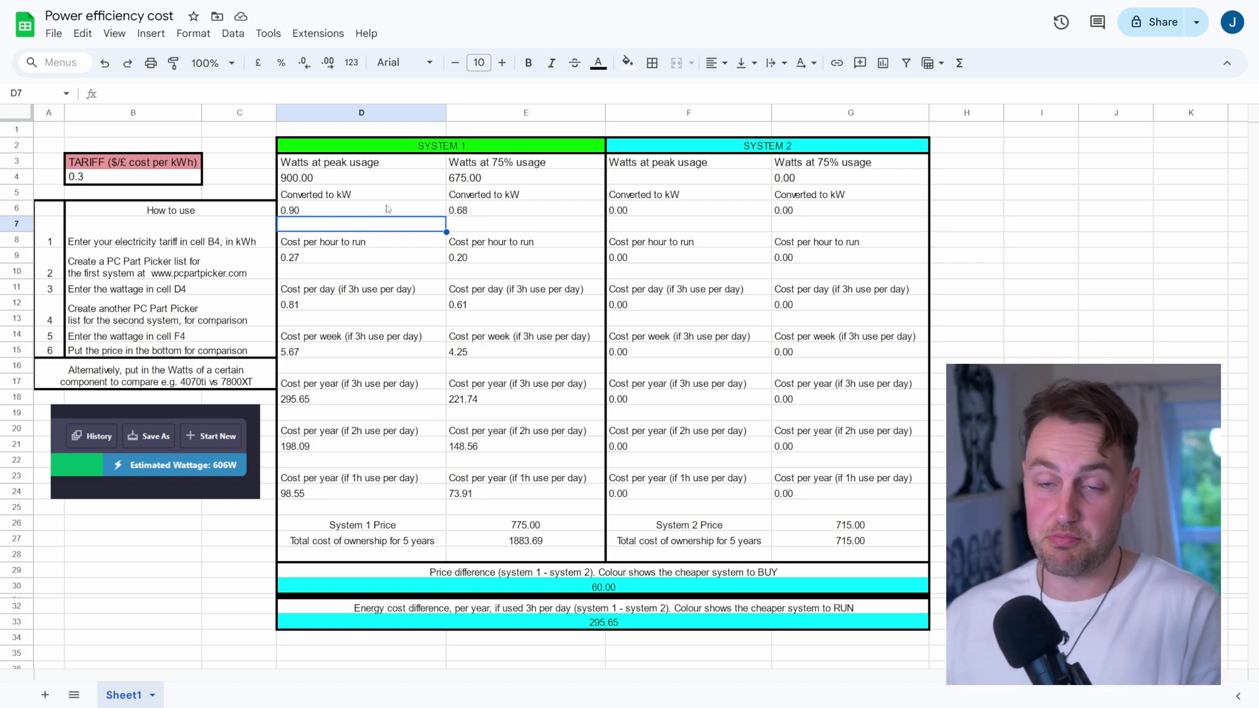
Review System 1's costs: 0.27 hourly, 0.81 daily, 5.67 weekly, yearly 295.65, 198.09 and 98.55.
left_click(350, 253)
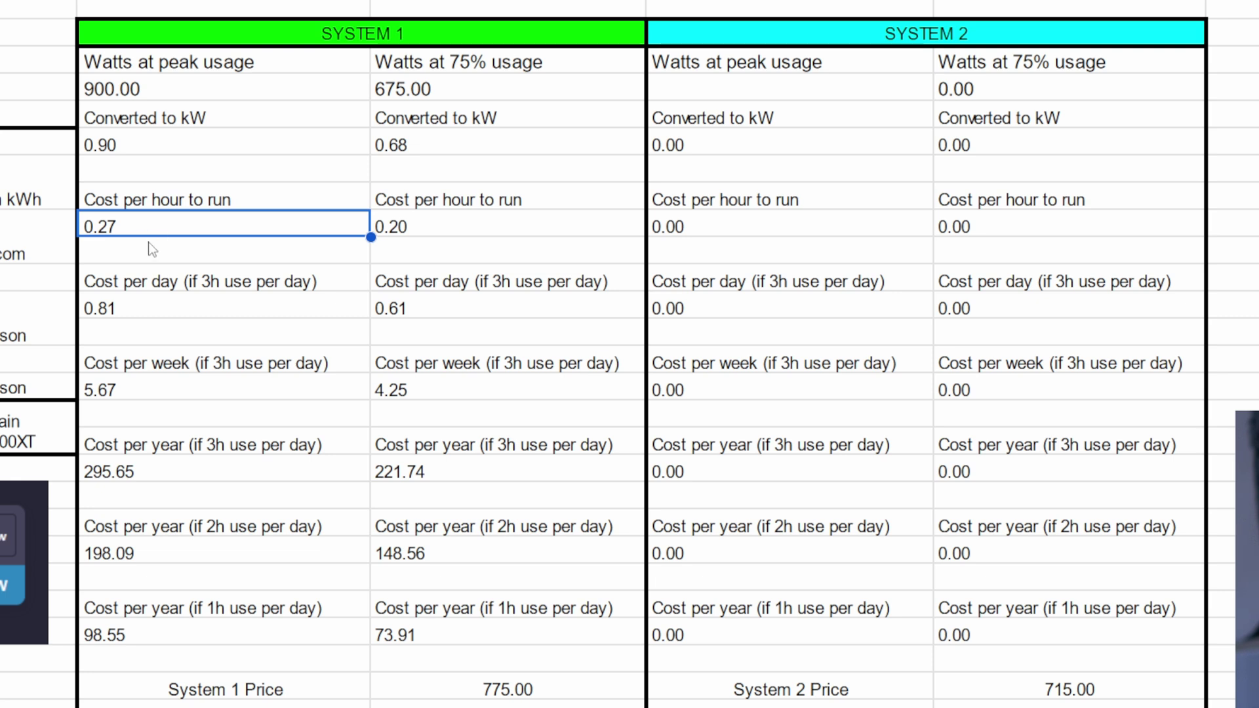
left_click(141, 304)
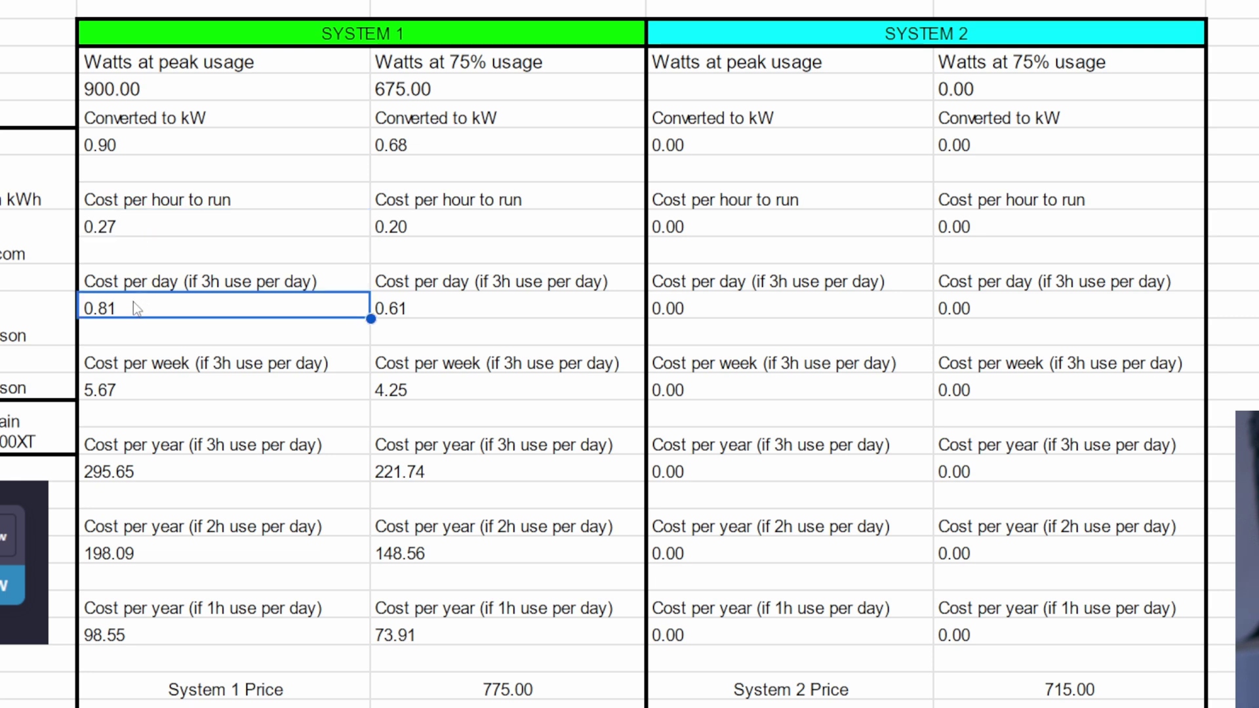
right_click(132, 305)
left_click(117, 336)
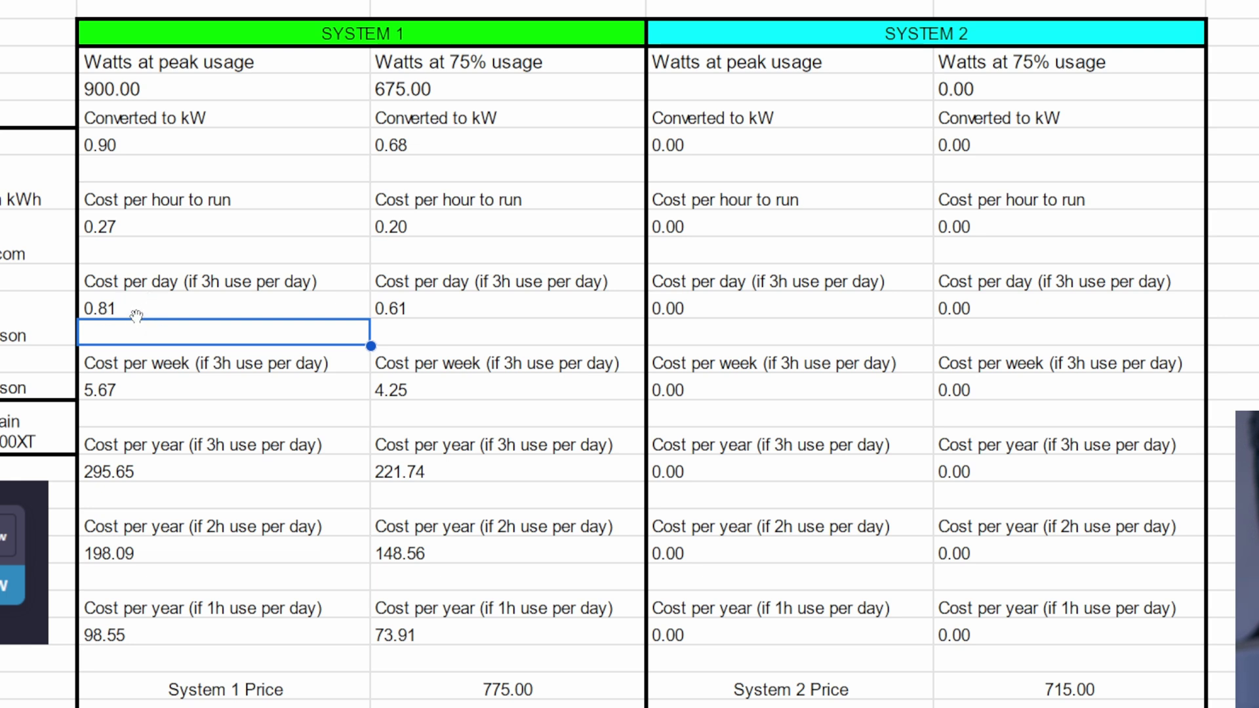
left_click(148, 368)
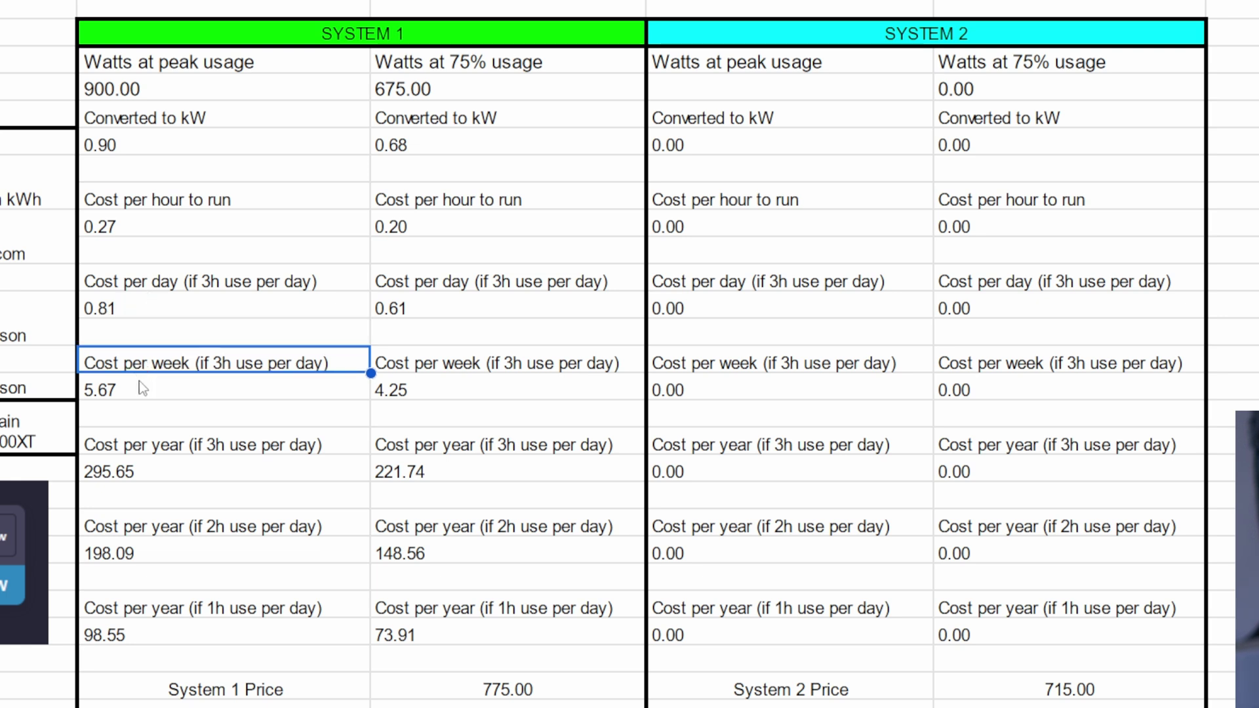
left_click(141, 392)
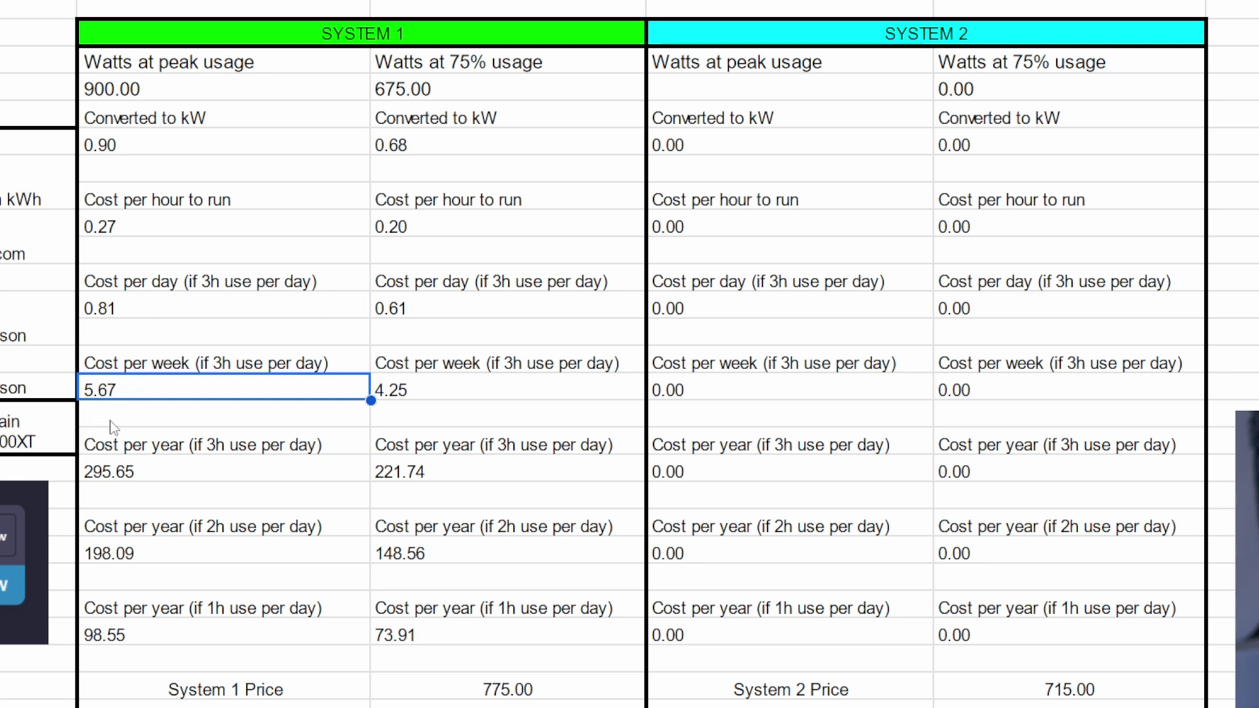
left_click(139, 475)
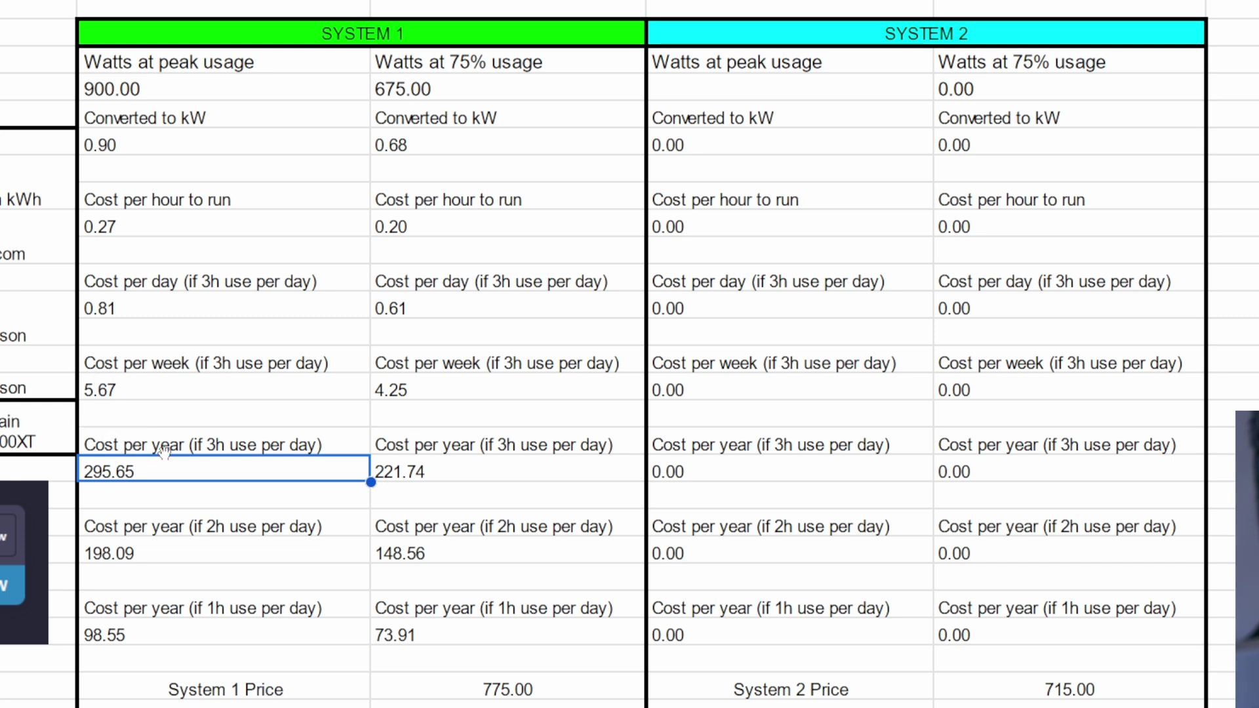
left_click(197, 544)
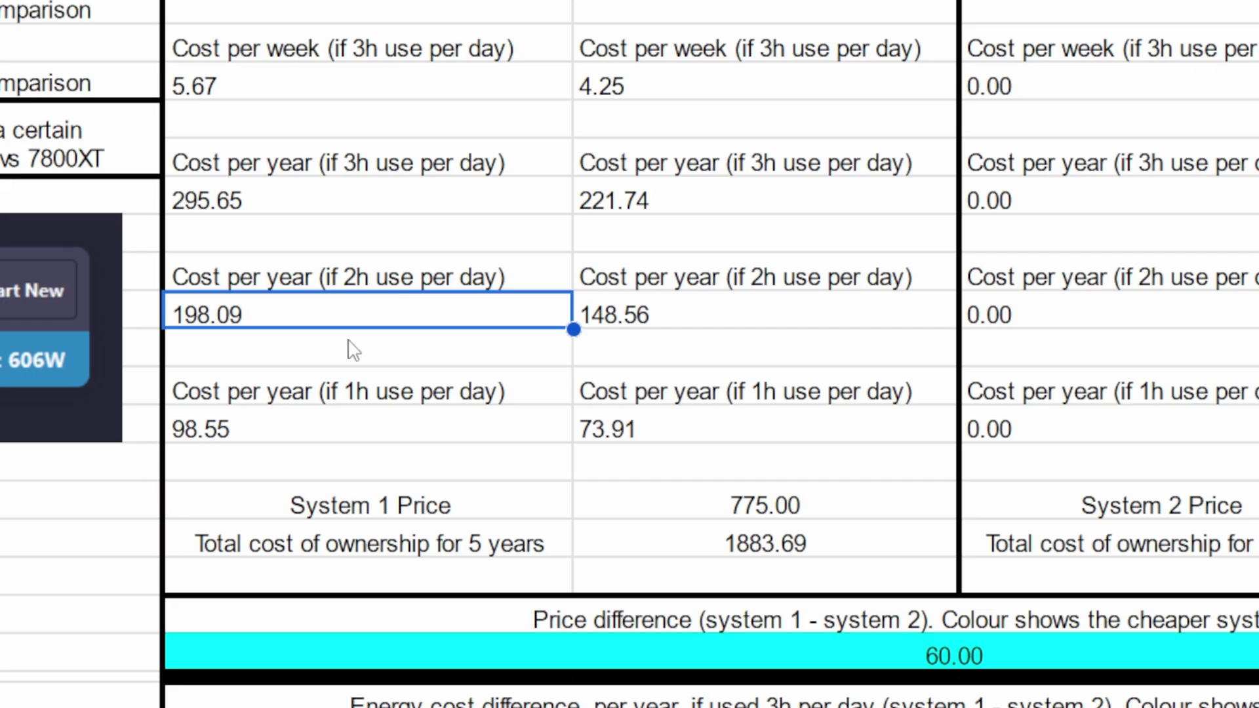
left_click(319, 401)
left_click(300, 435)
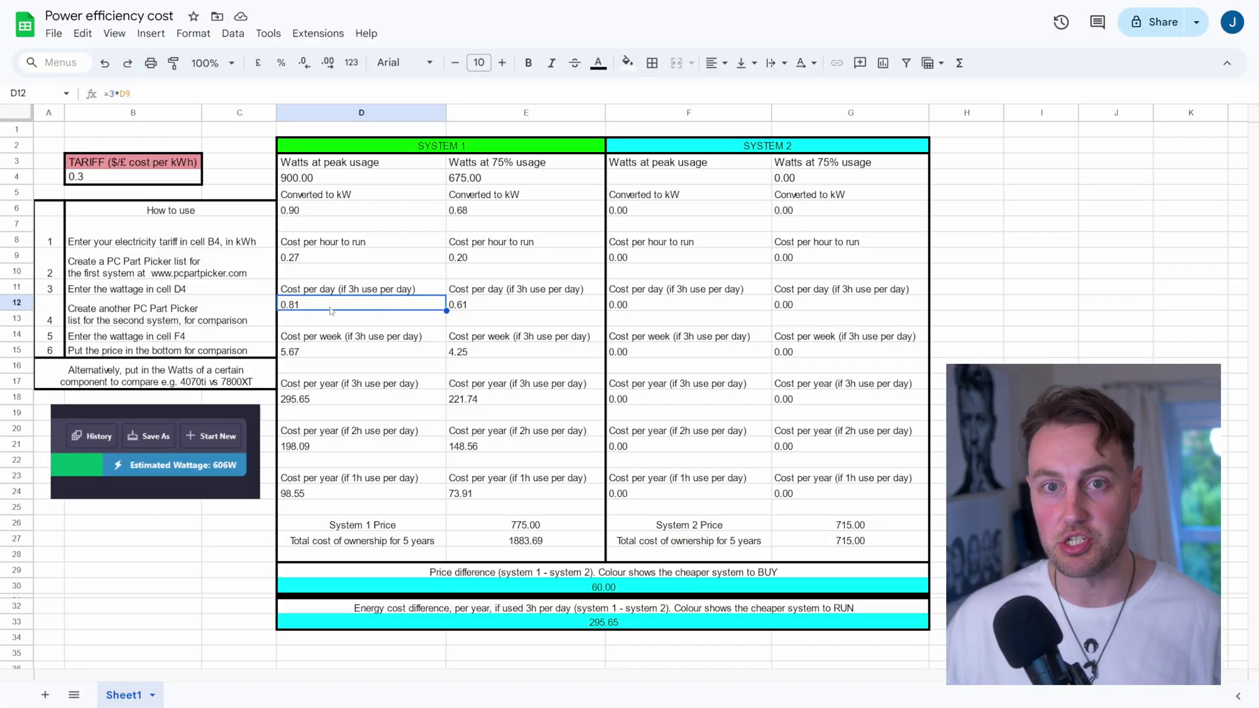
left_click(114, 94)
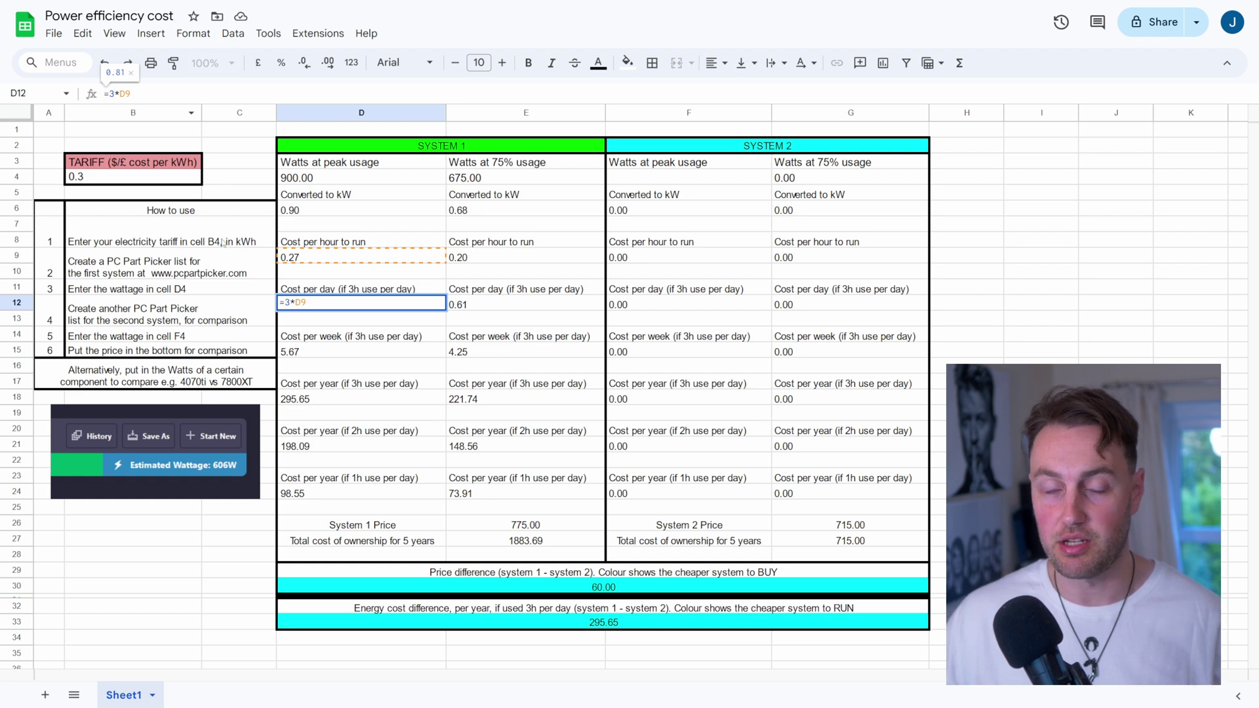
key("Return")
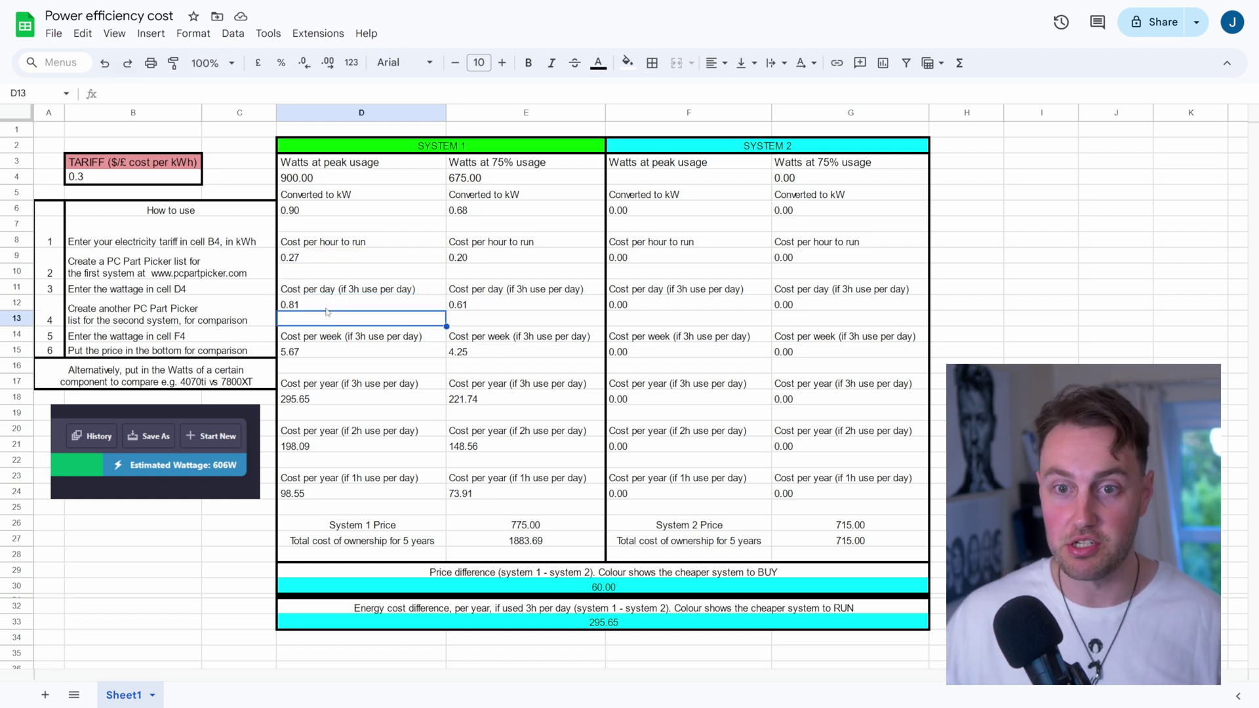
left_click(337, 304)
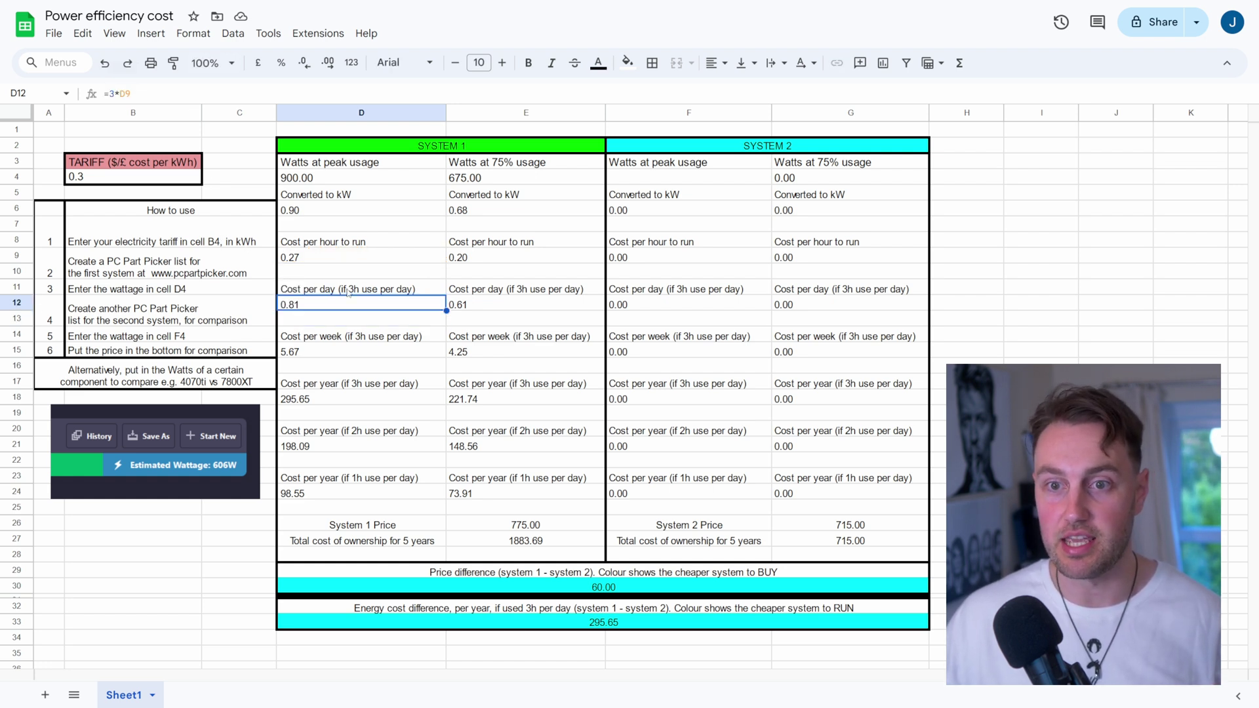
left_click(378, 170)
left_click(373, 180)
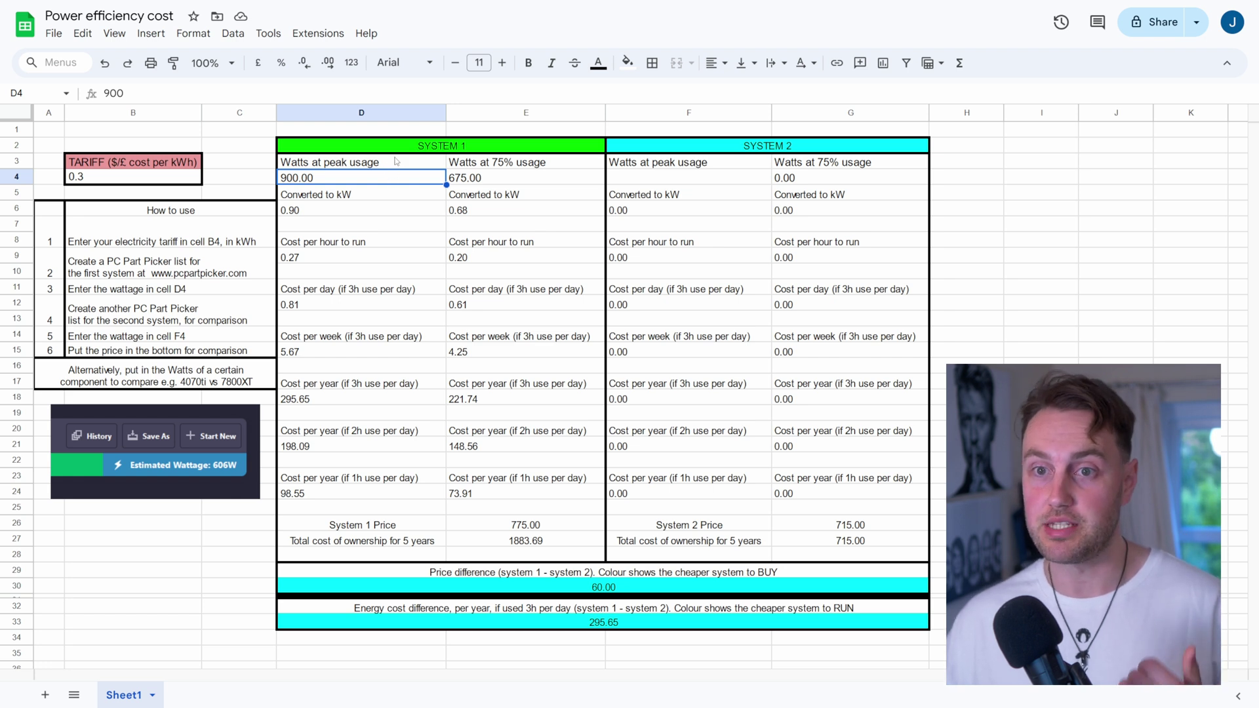
left_click(478, 165)
key("Down")
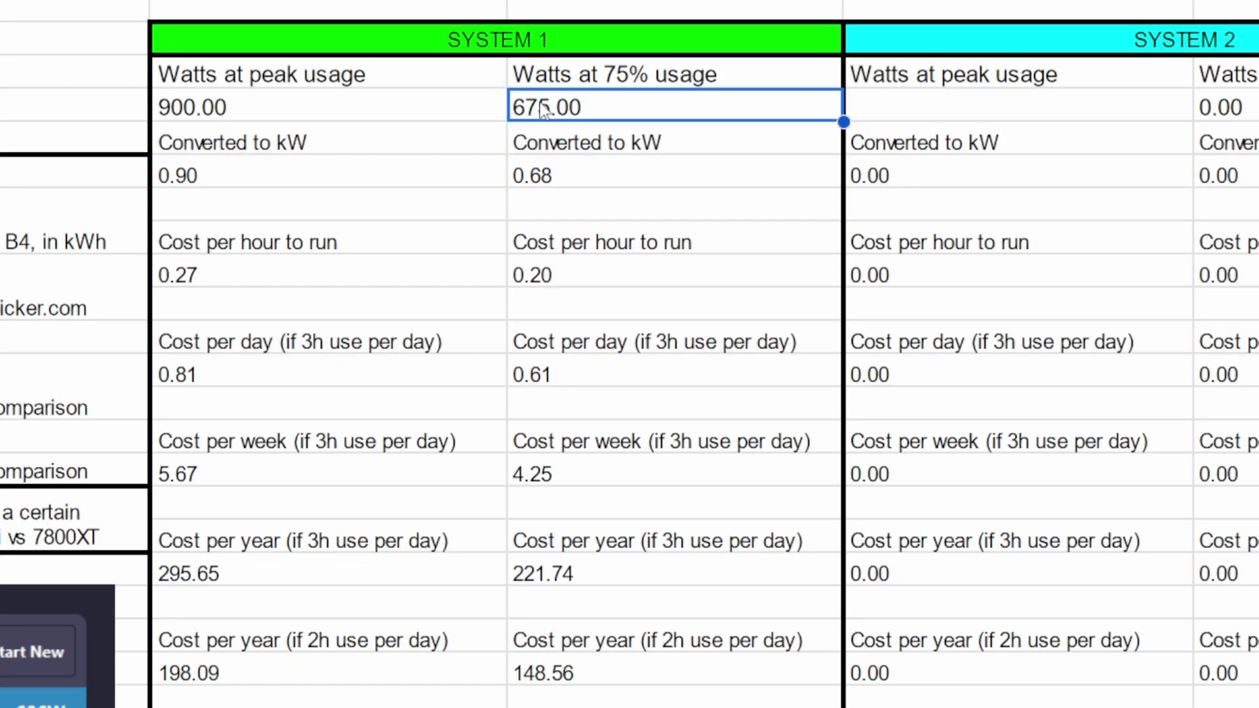
left_click(189, 100)
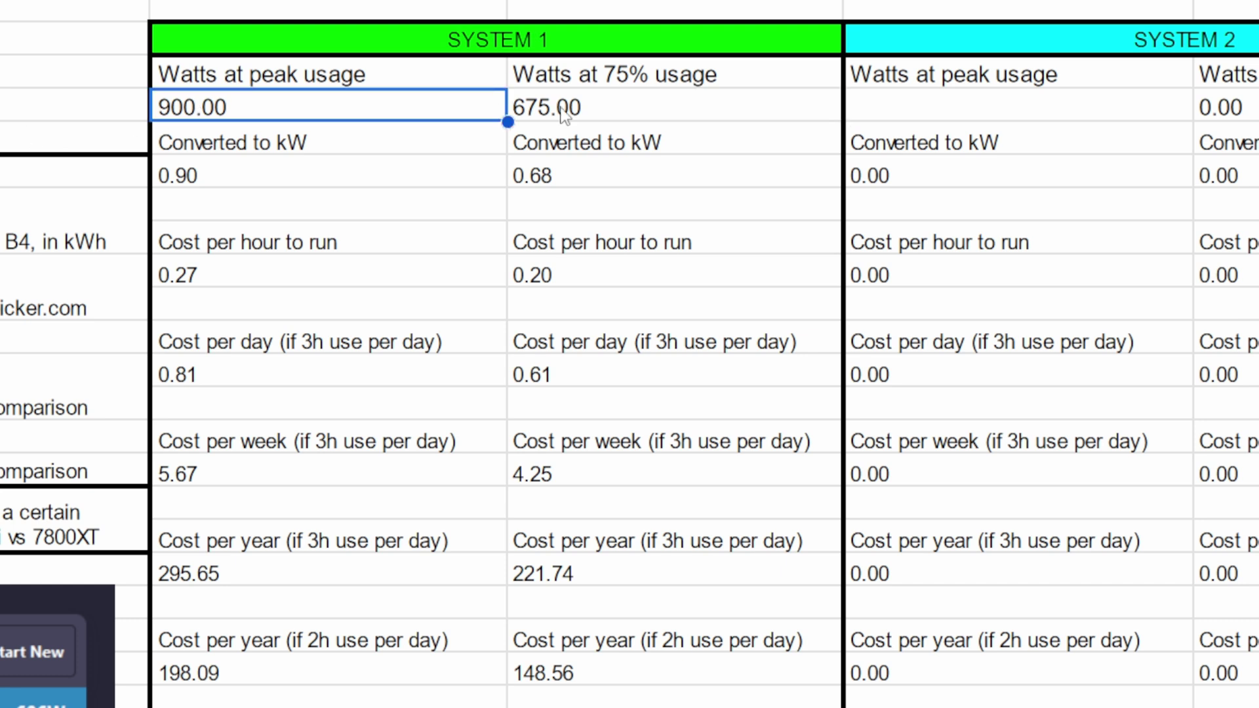
left_click(589, 108)
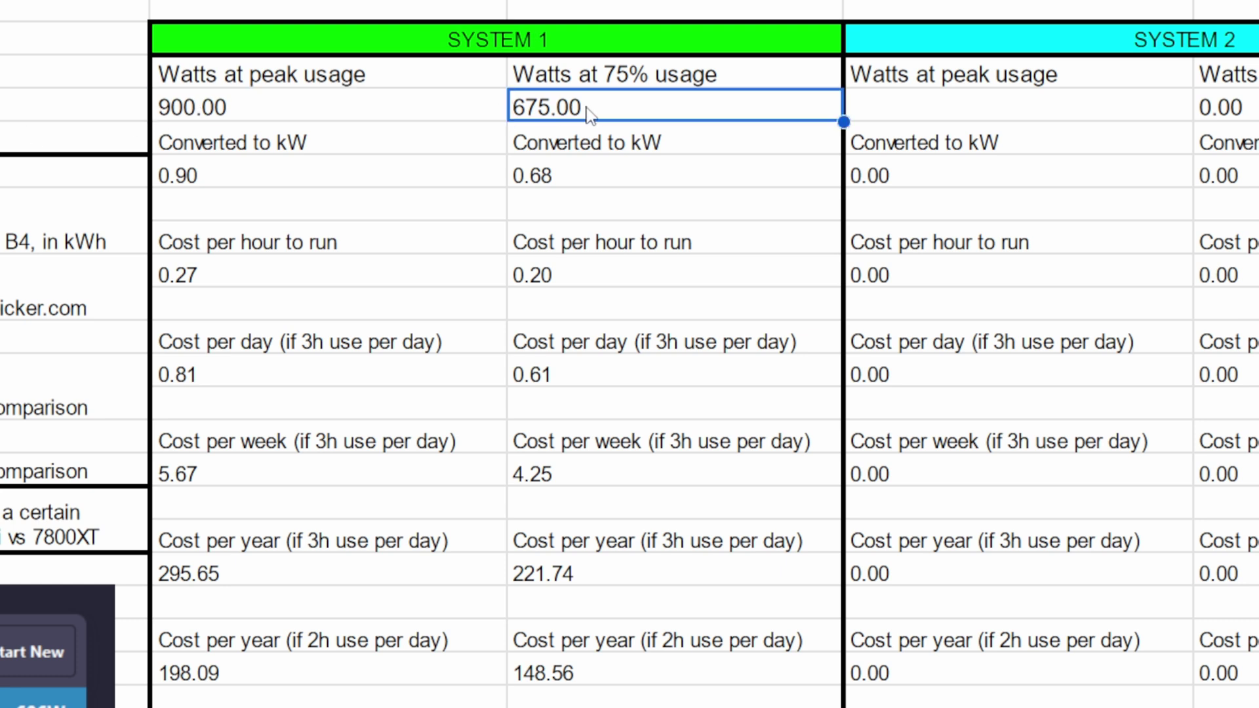
left_click(568, 135)
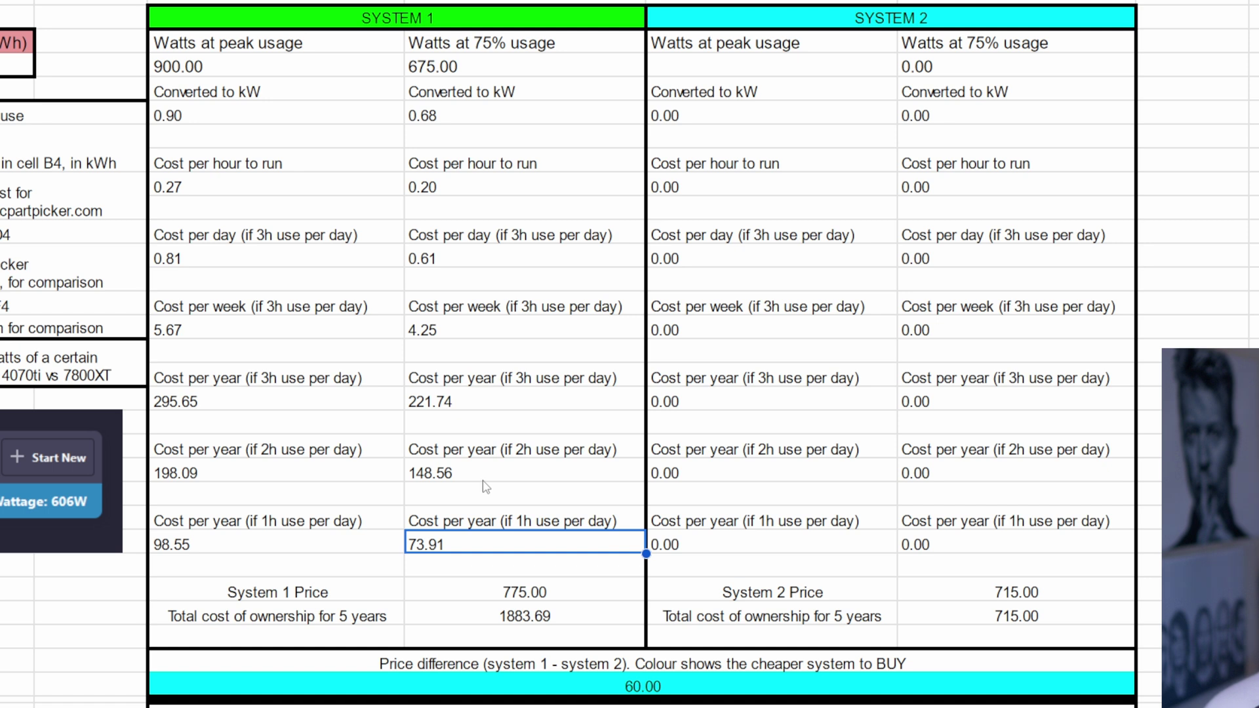
left_click(619, 677)
left_click(652, 576)
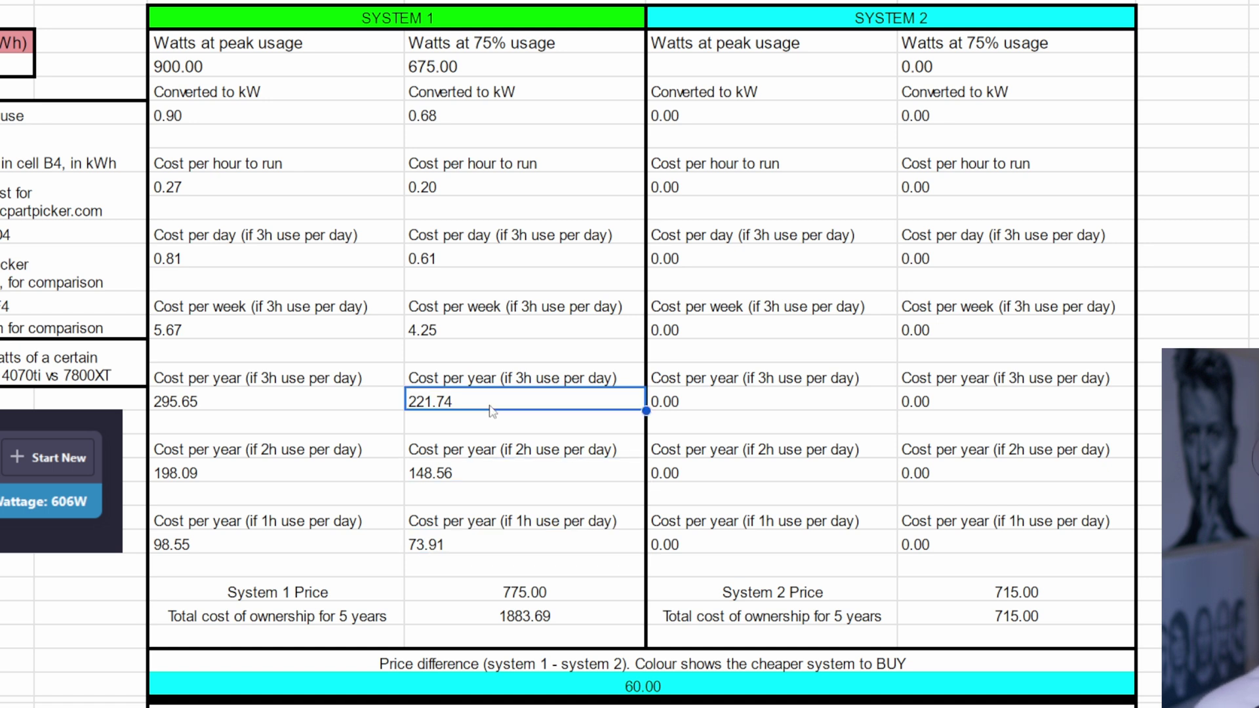
right_click(490, 408)
left_click(490, 416)
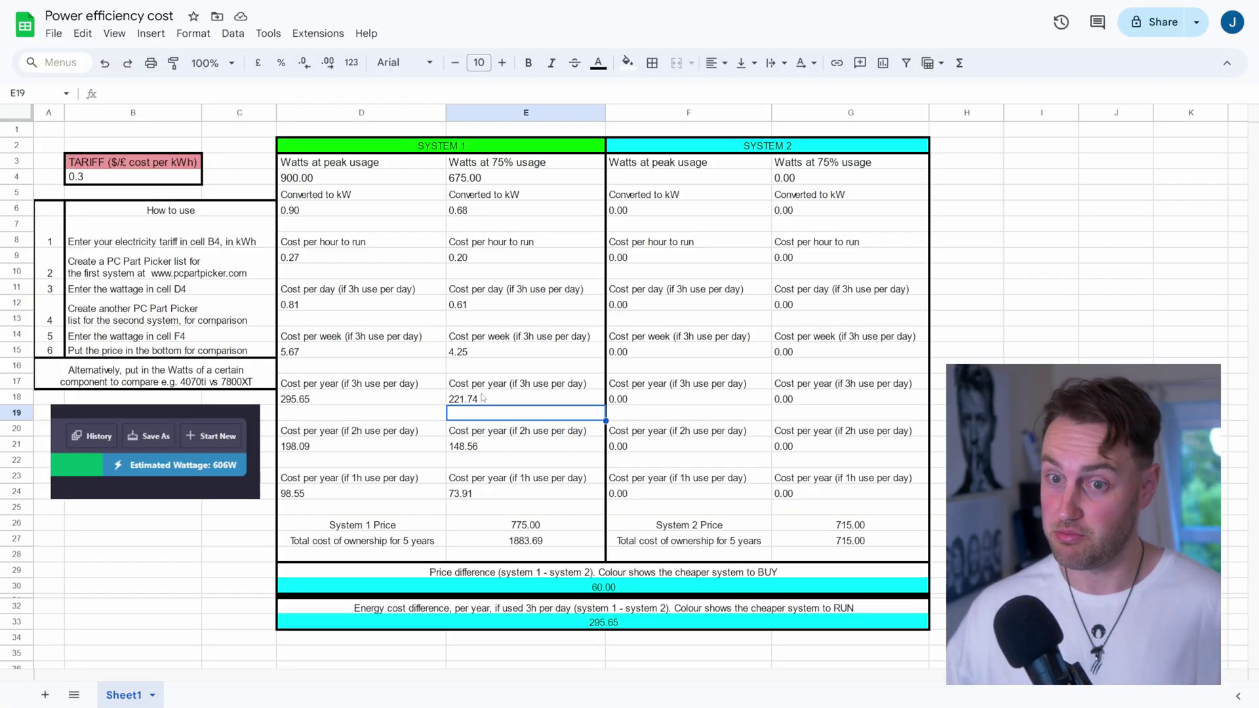
left_click(533, 163)
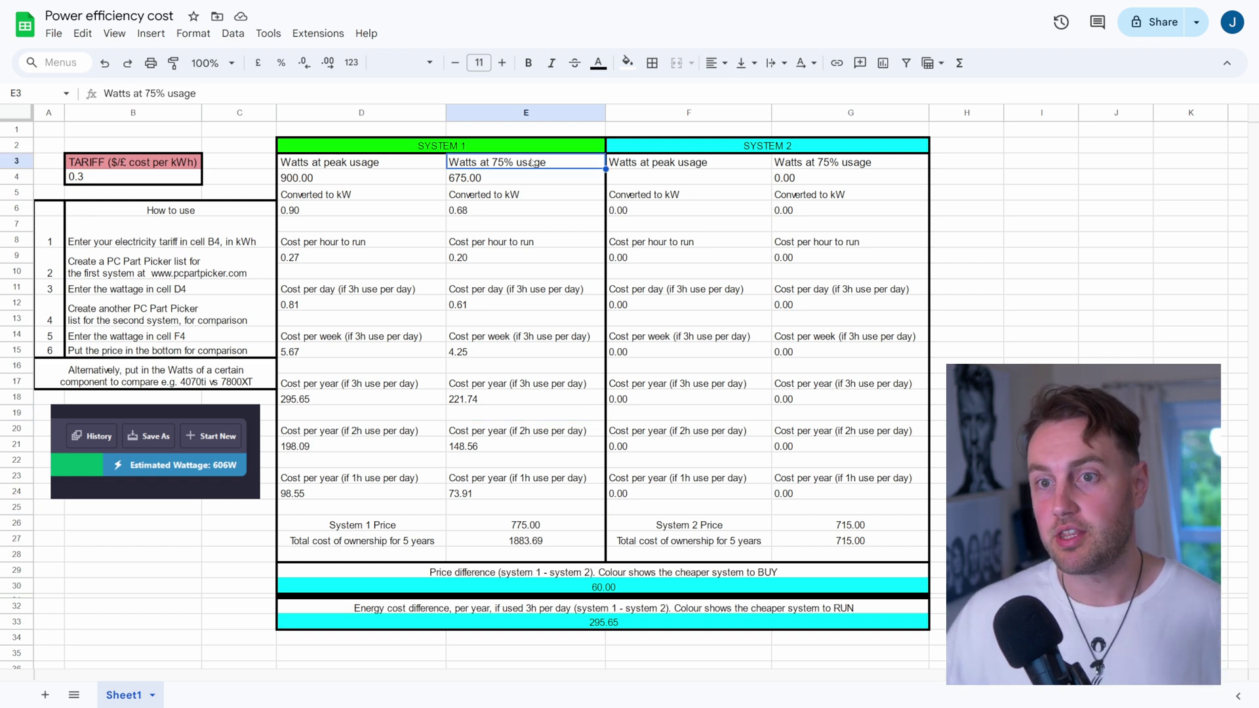
left_click(520, 177)
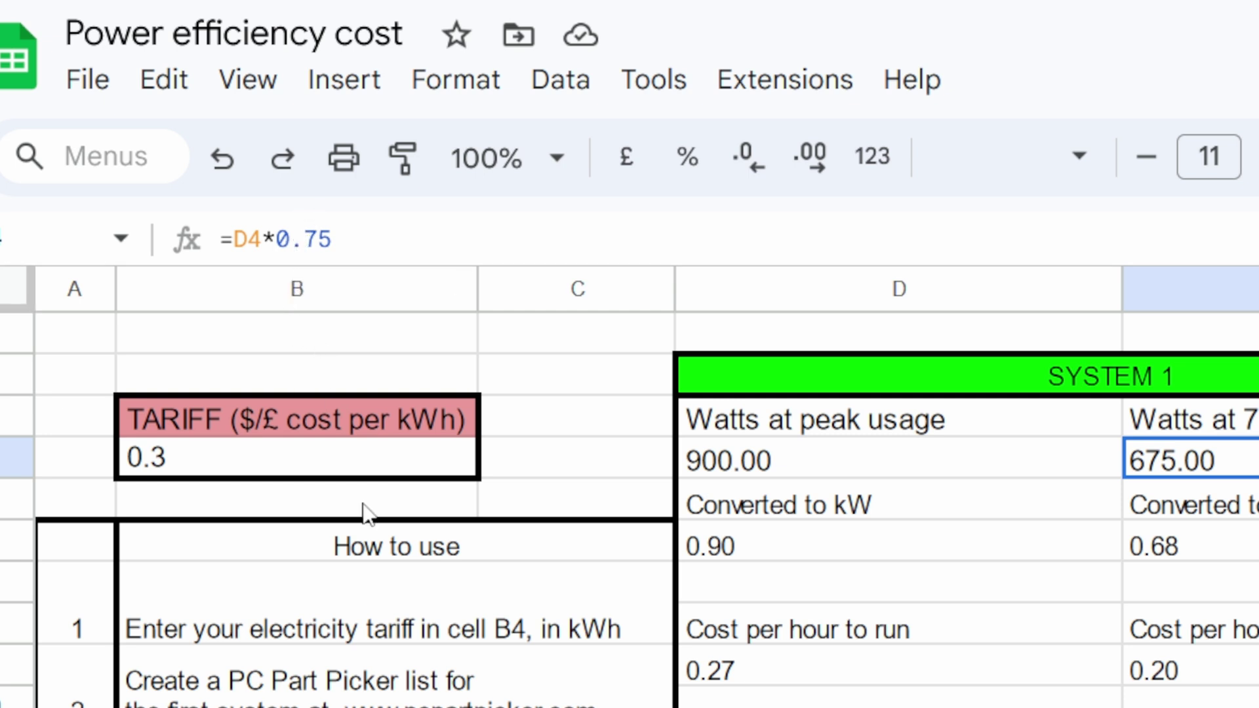
left_click(486, 524)
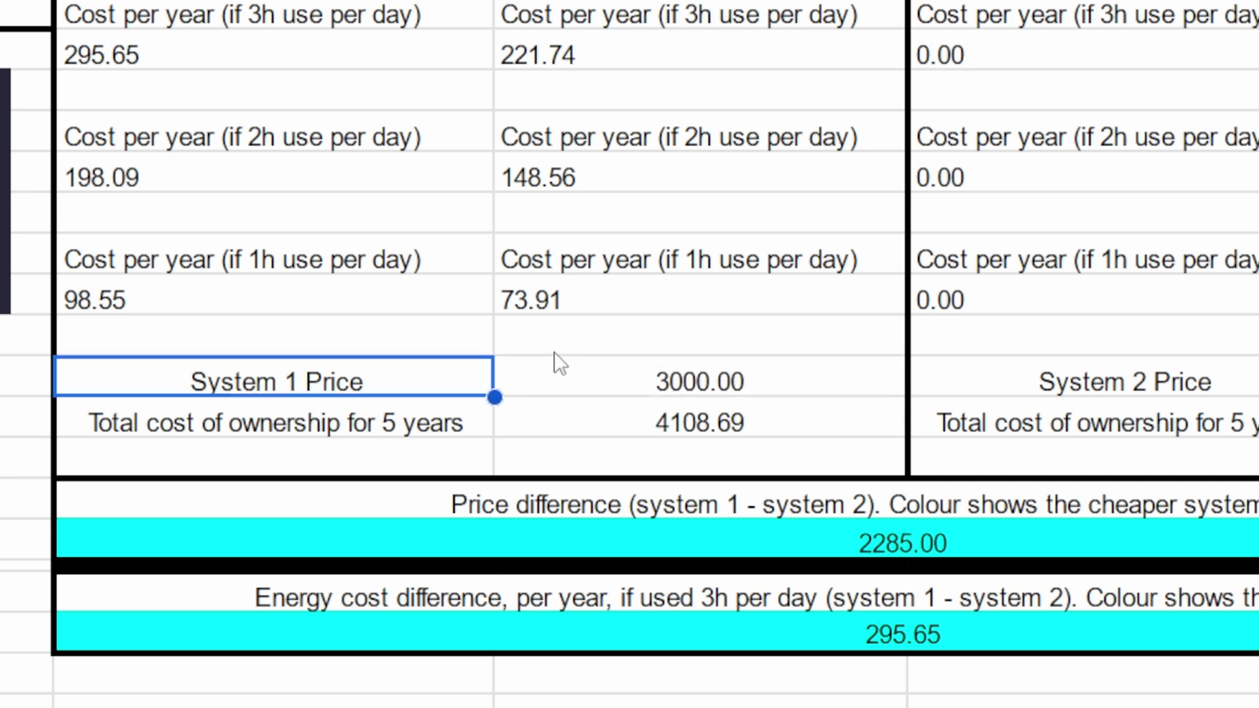
Check System 1's yearly and five-year cost formulas and its 675 W 75% usage wattage.
left_click(631, 426)
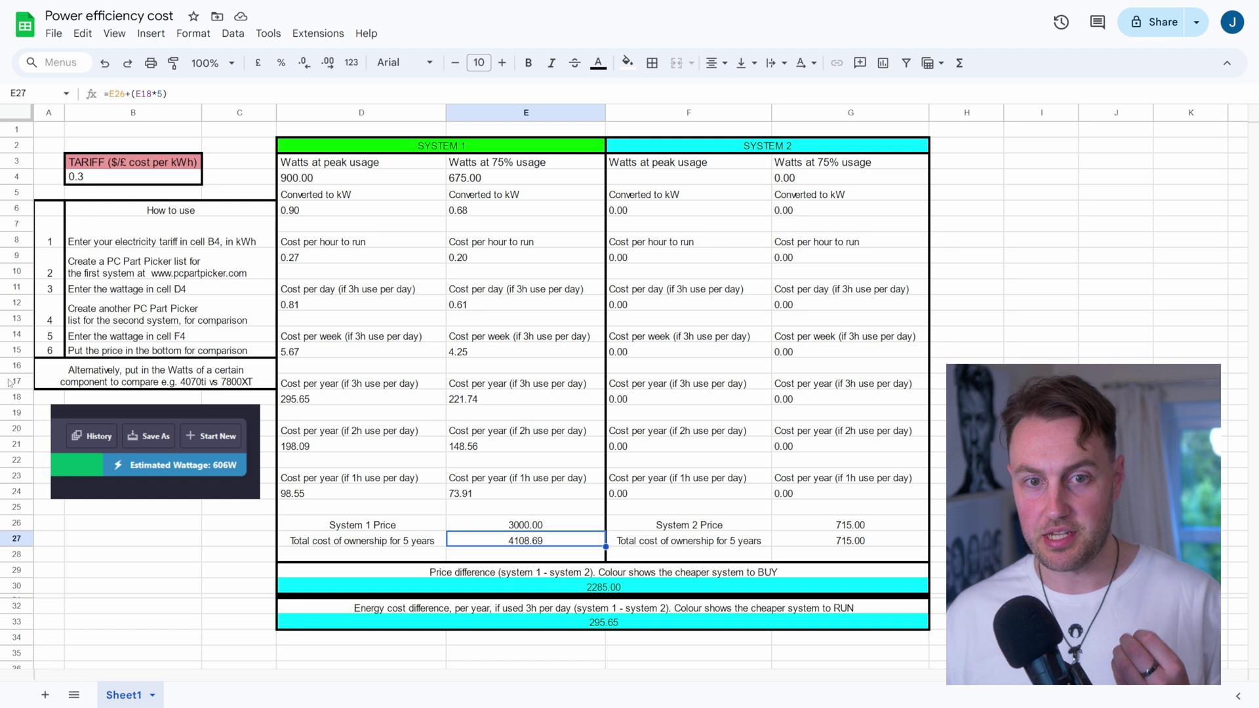
left_click(501, 401)
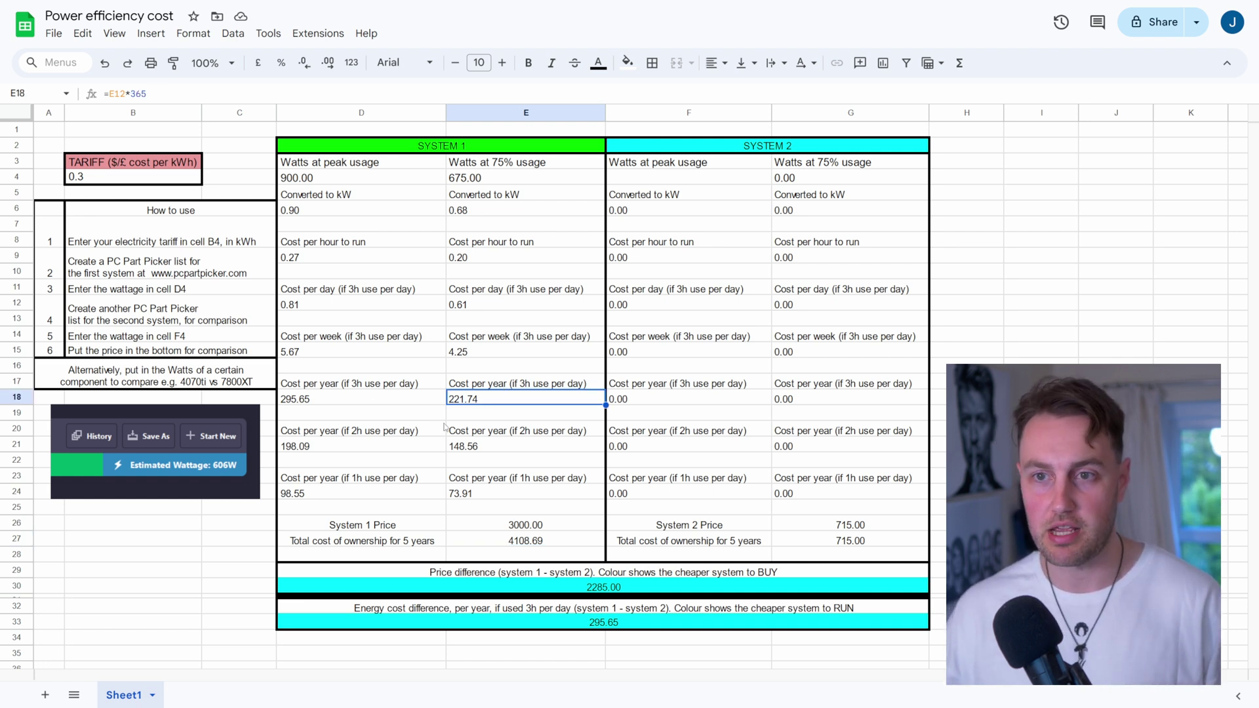
left_click(502, 543)
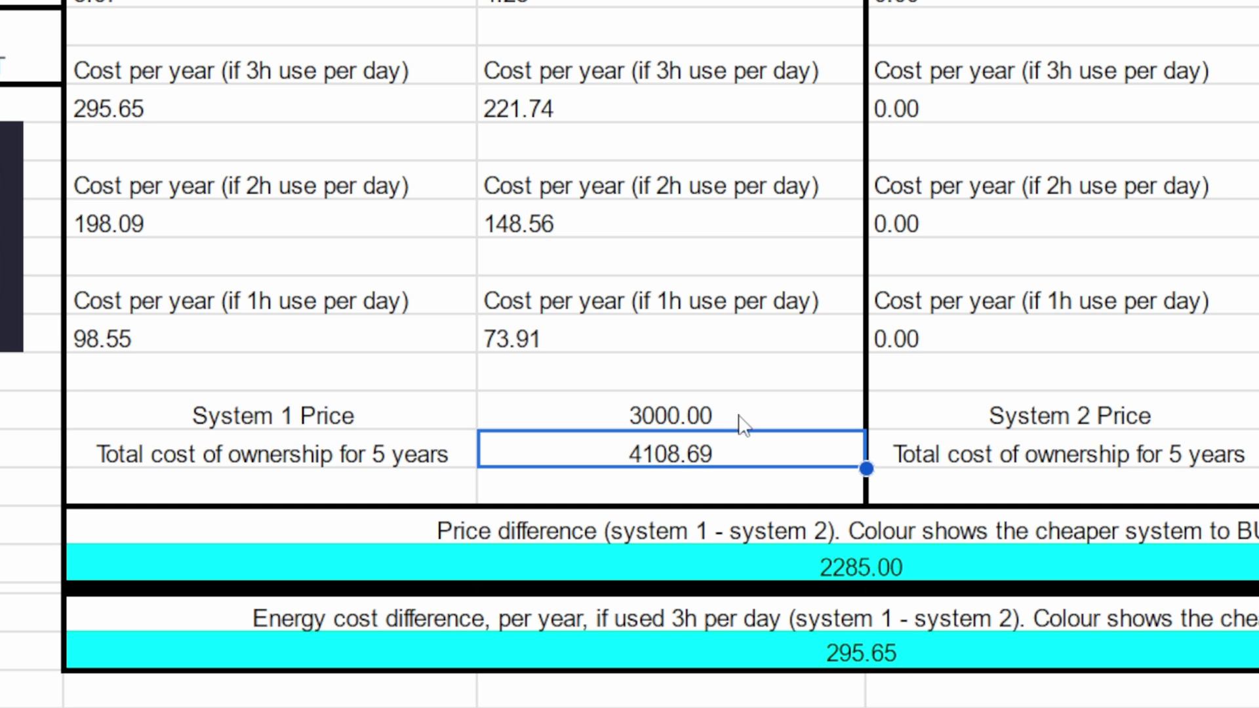
right_click(739, 420)
key("Escape")
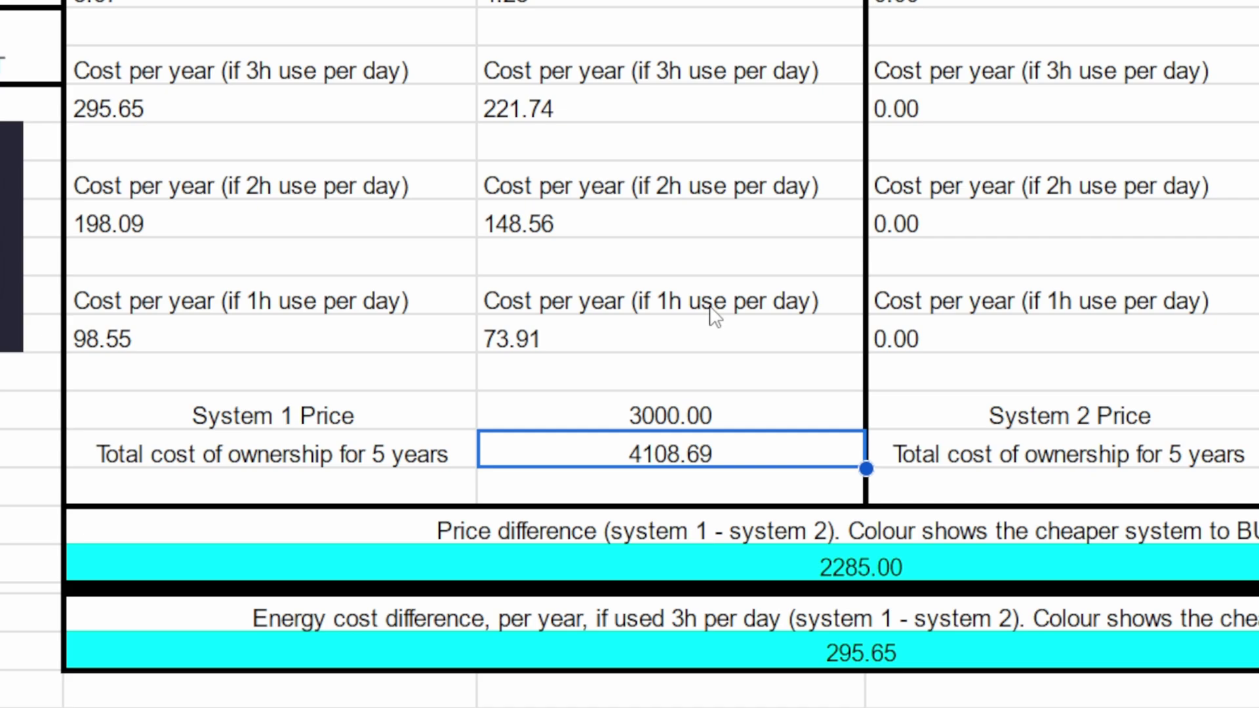
left_click(574, 181)
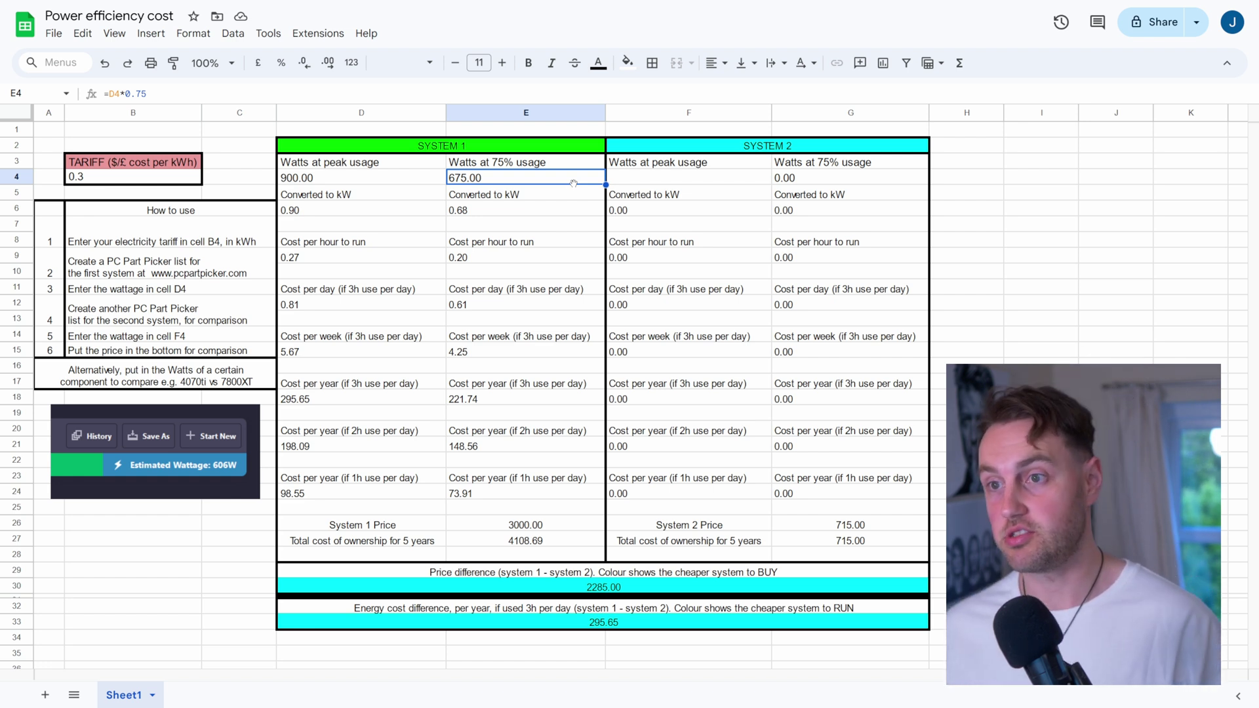
Set System 2's peak wattage to 600 and its price from 715 to 3000.
left_click(649, 179)
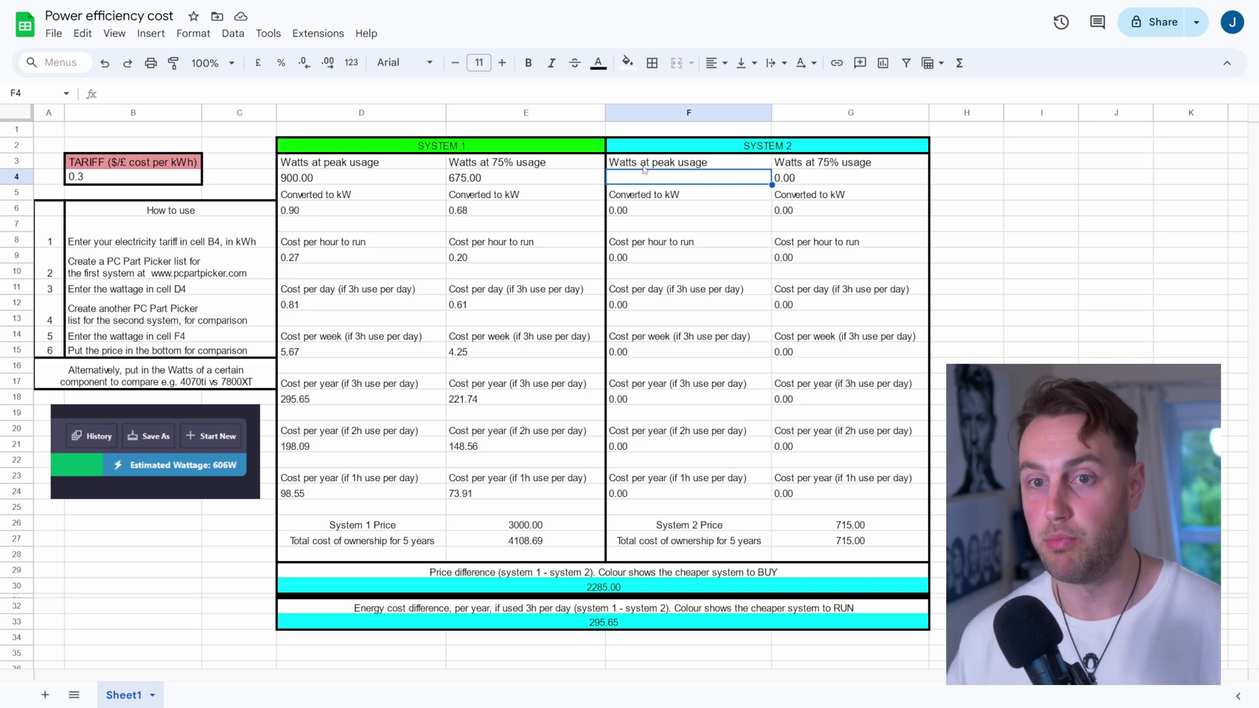
type("6")
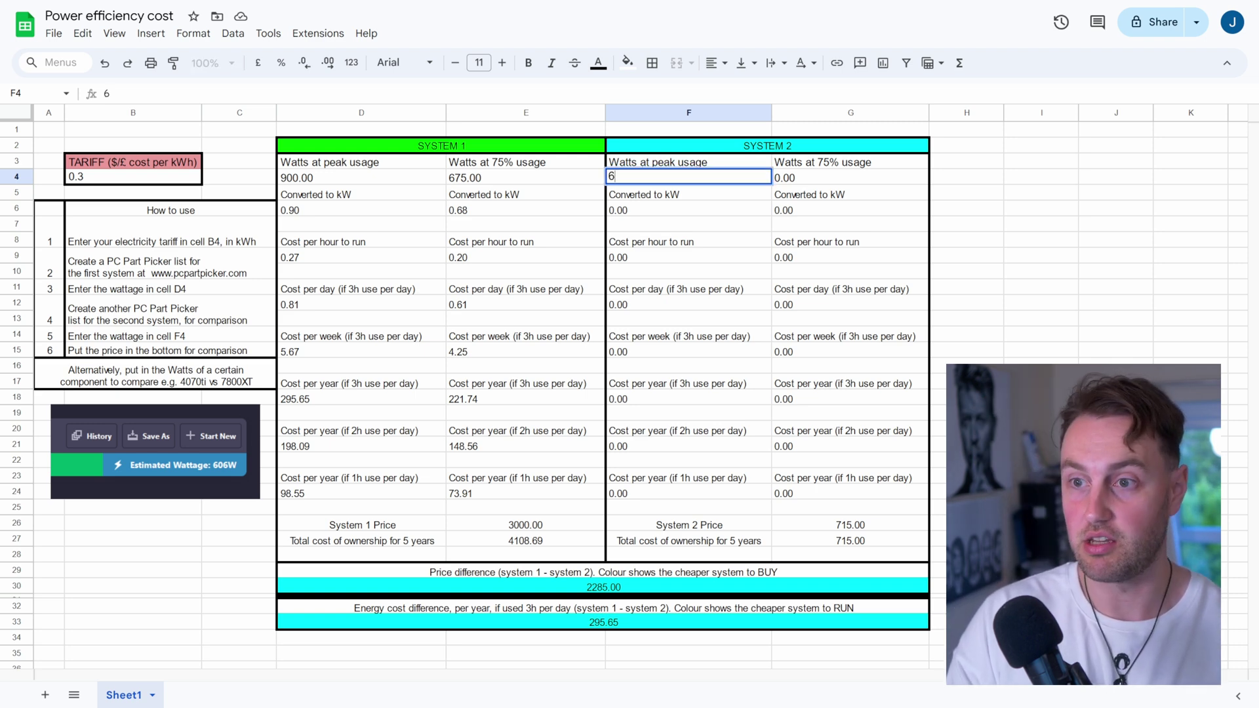
type("00")
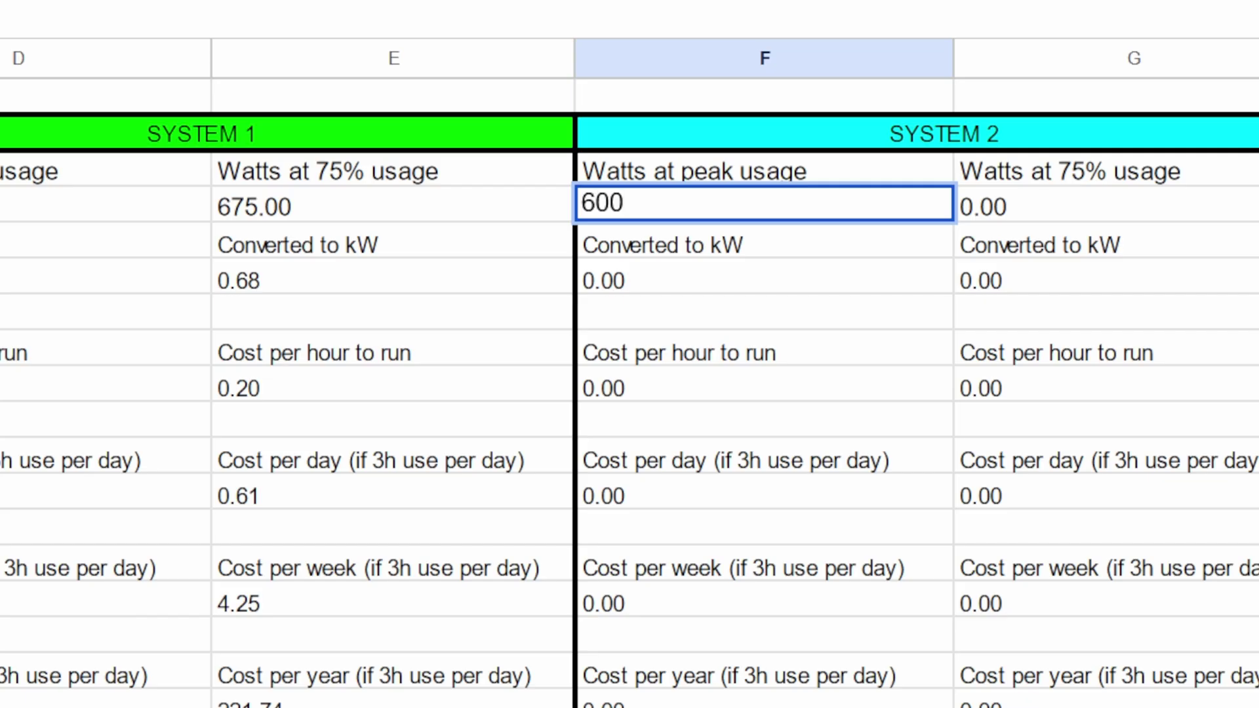
key("Return")
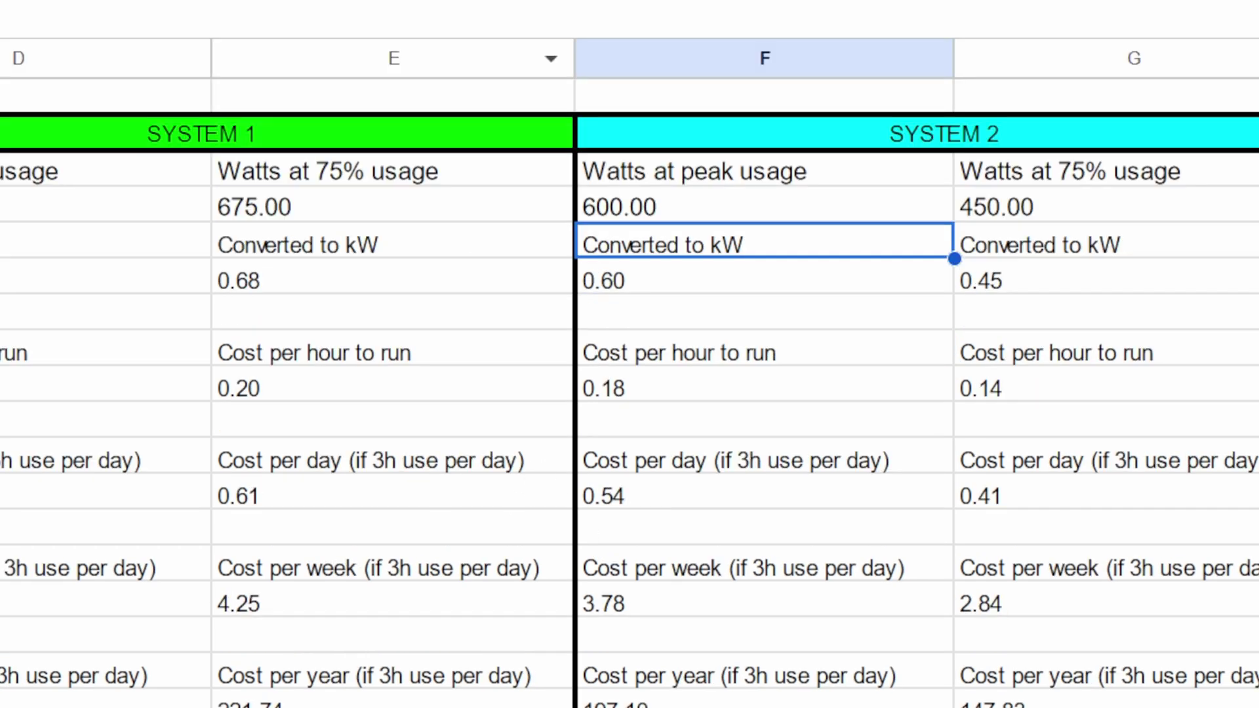
left_click(876, 522)
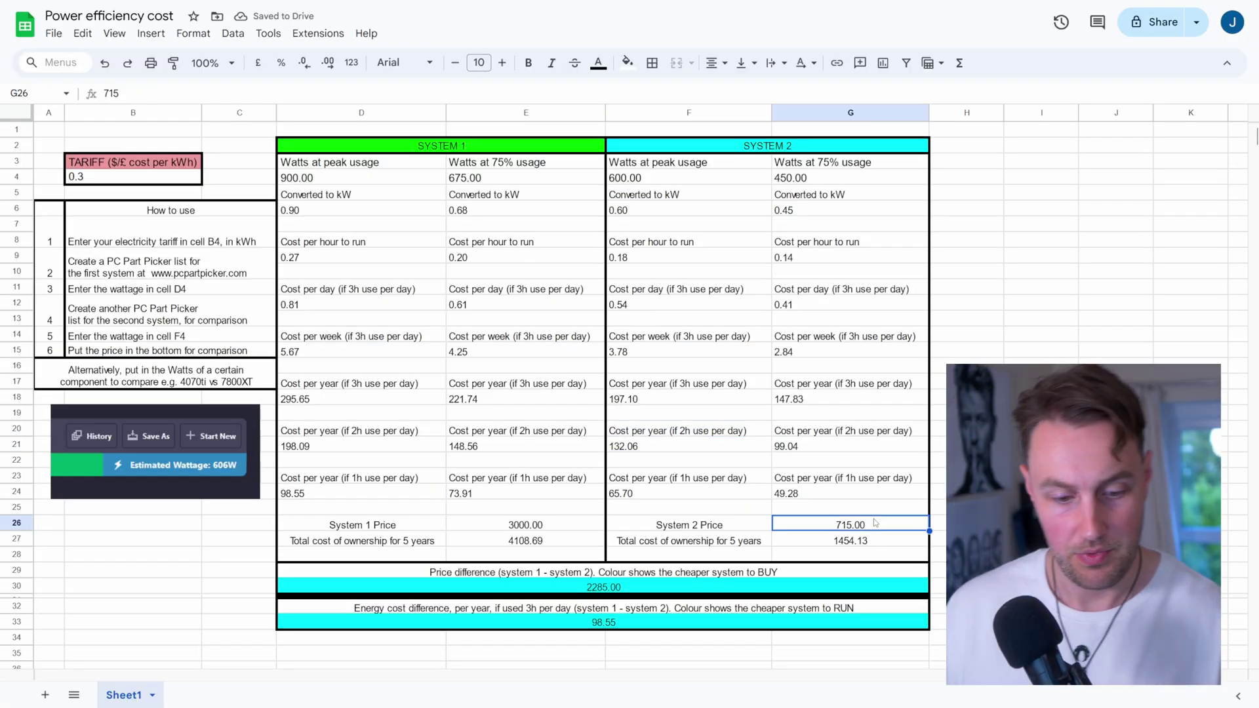
type("3000")
key("Return")
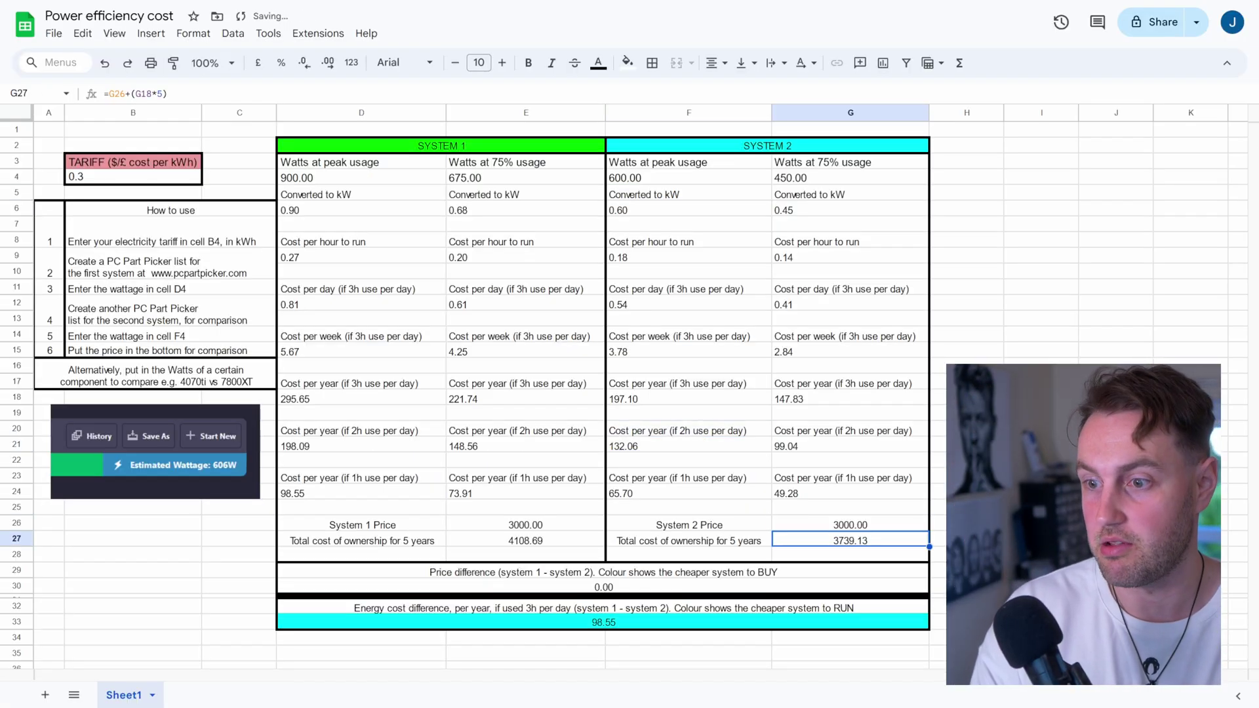
Review System 2's kW conversion, 3h/2h/1h yearly costs and five-year ownership total formulas.
left_click(690, 185)
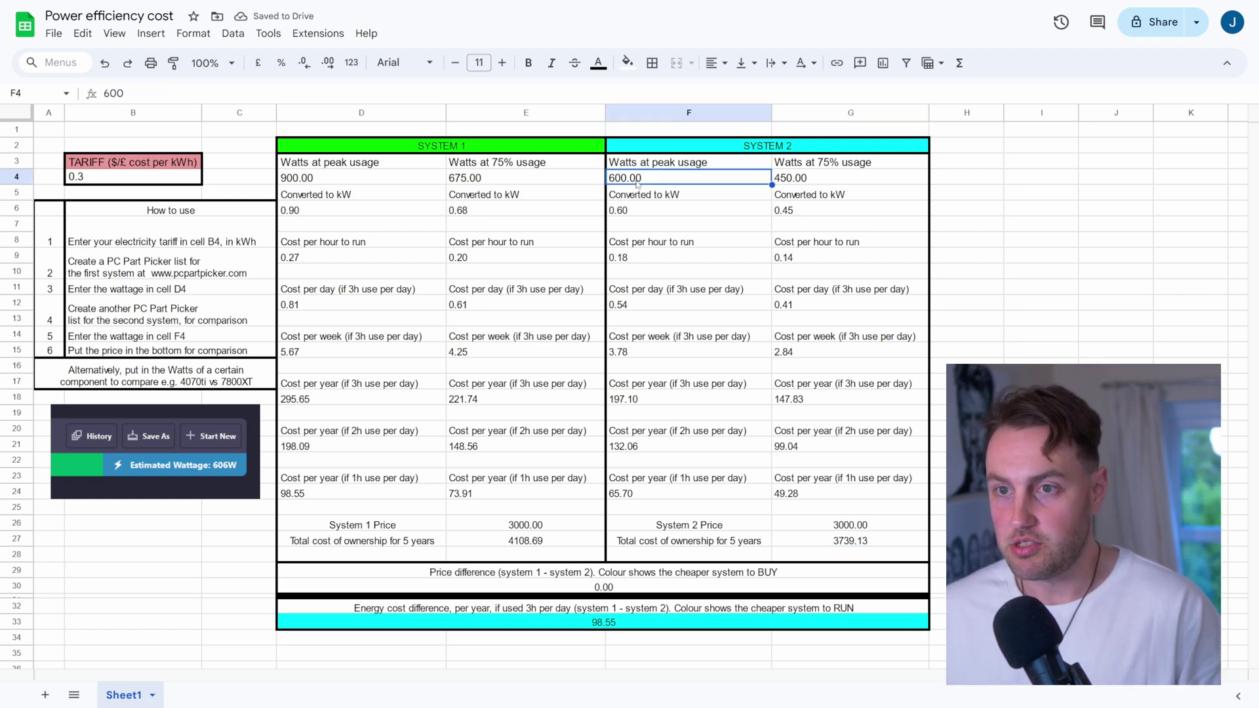
left_click(638, 211)
left_click(688, 401)
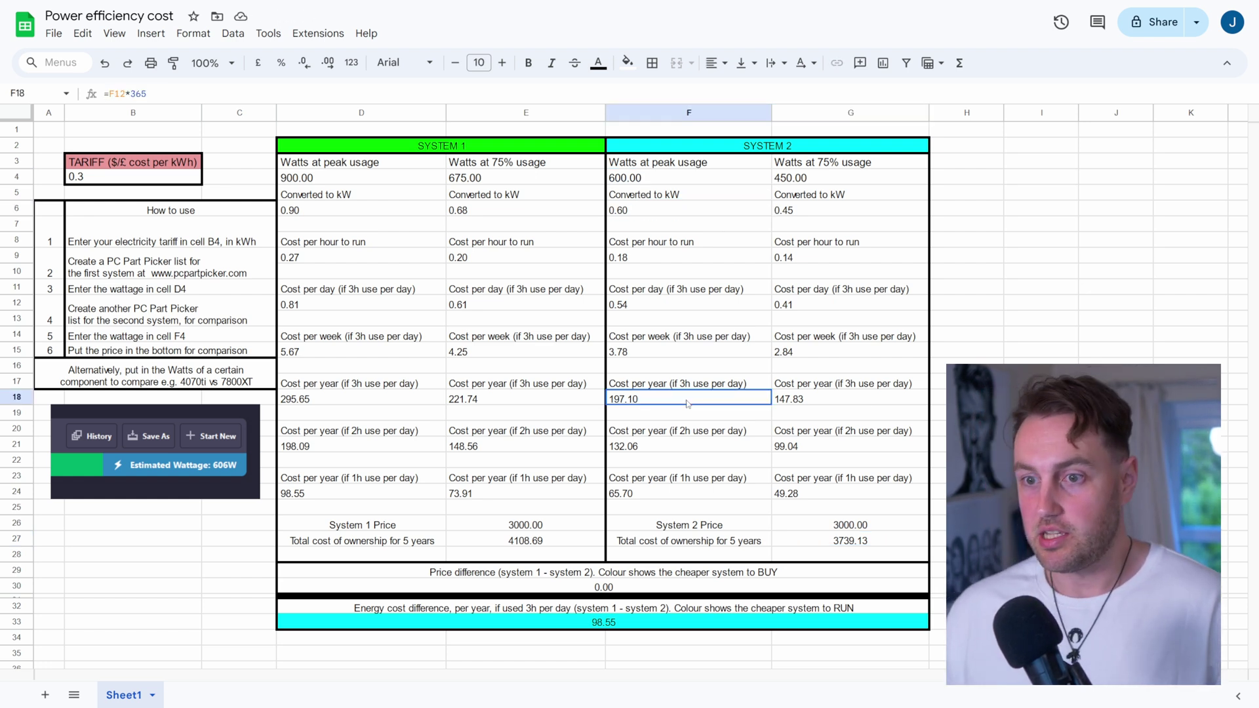
left_click(663, 448)
left_click(647, 493)
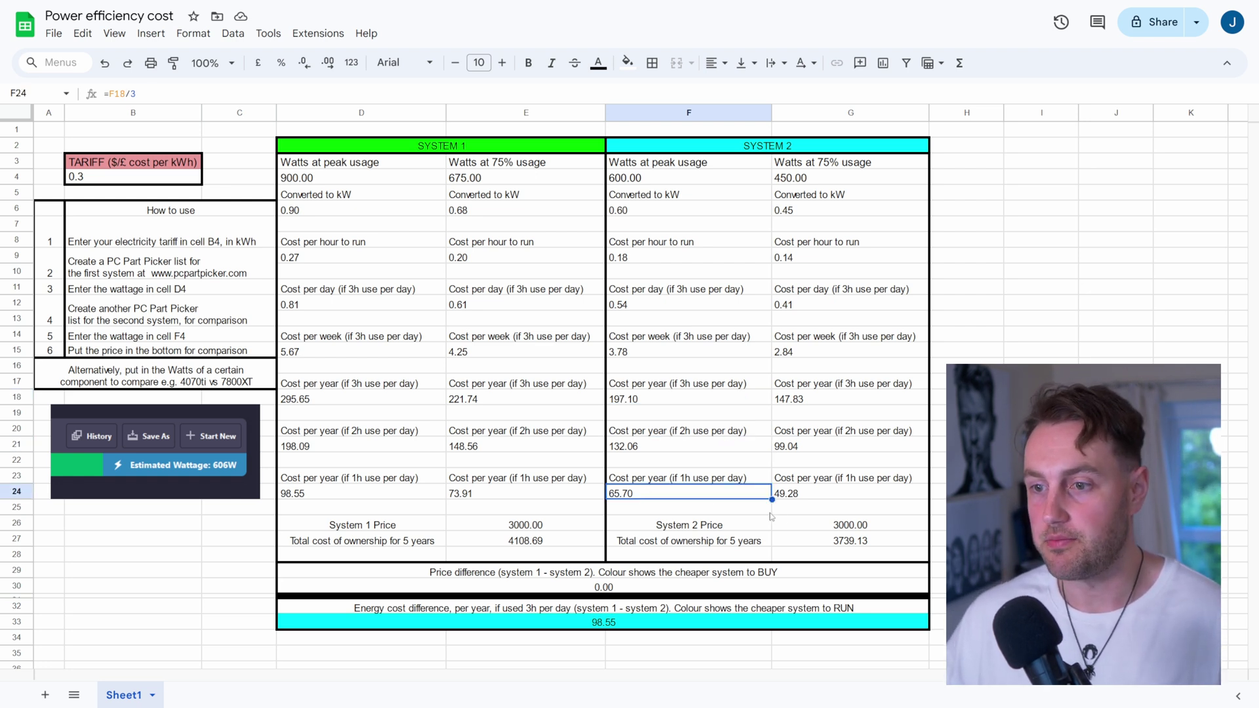
left_click(792, 523)
left_click(846, 546)
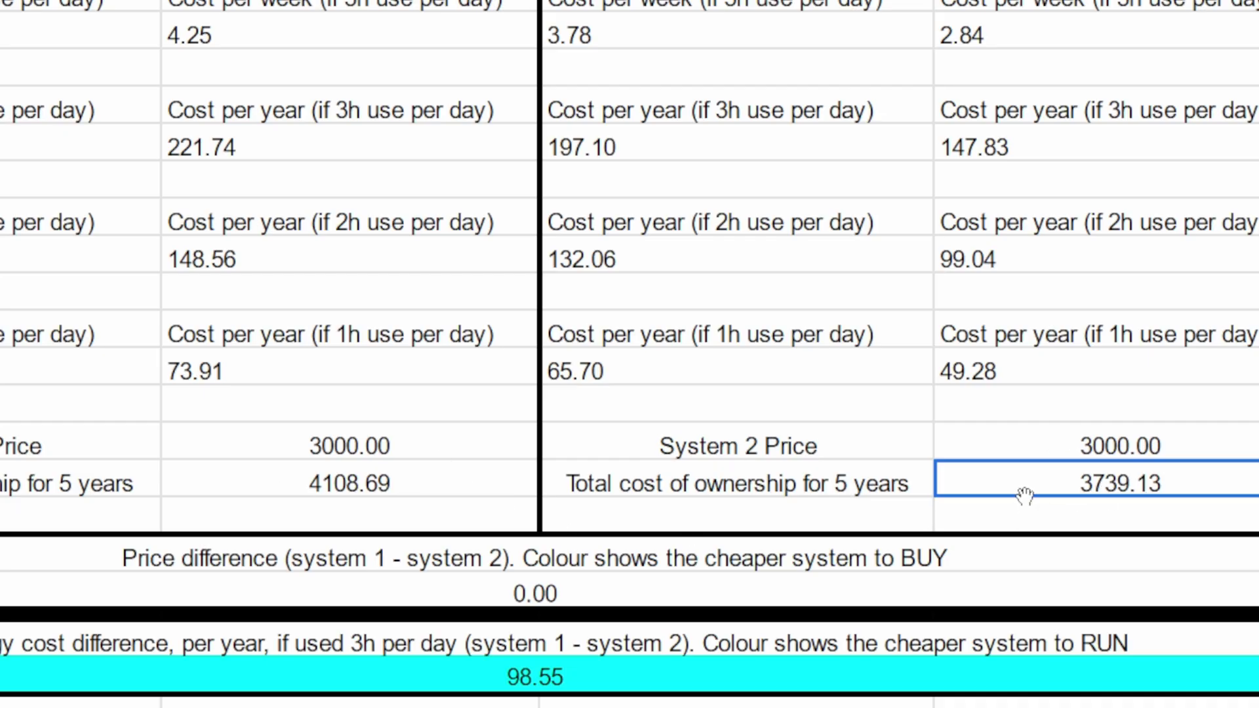
Try a System 2 price of 2500, giving a 500.00 price difference, then 3100.
left_click(706, 591)
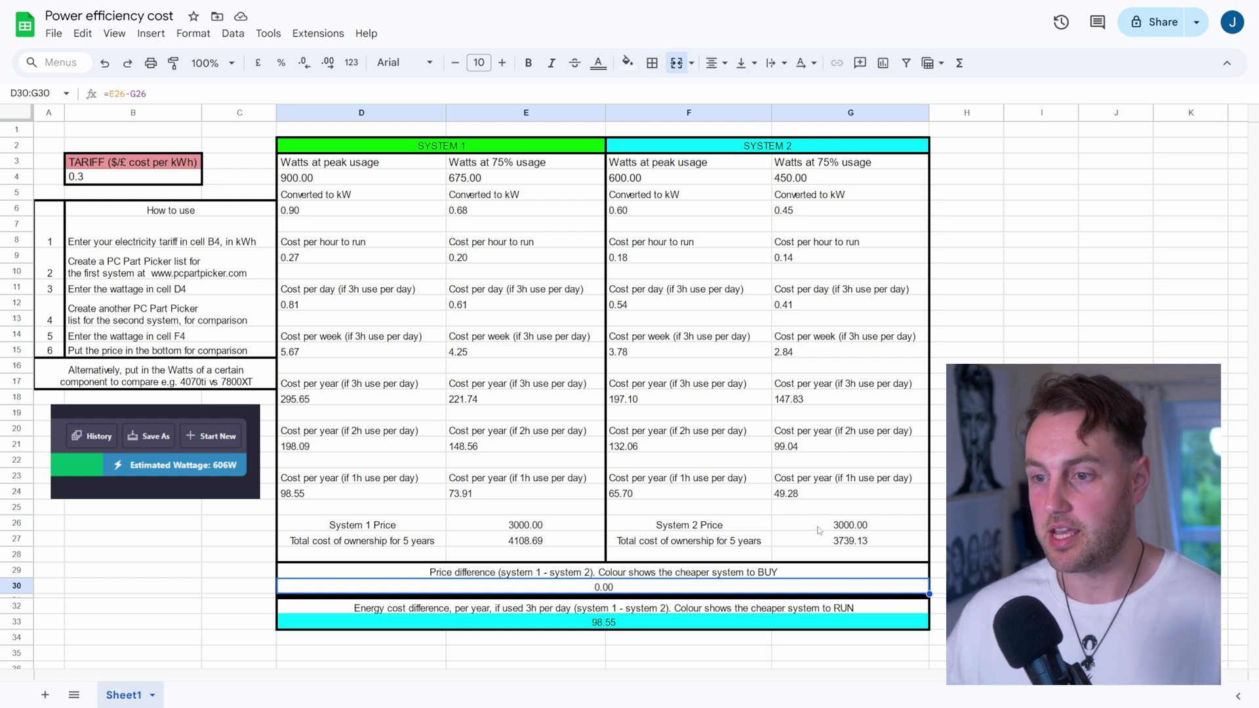
left_click(819, 530)
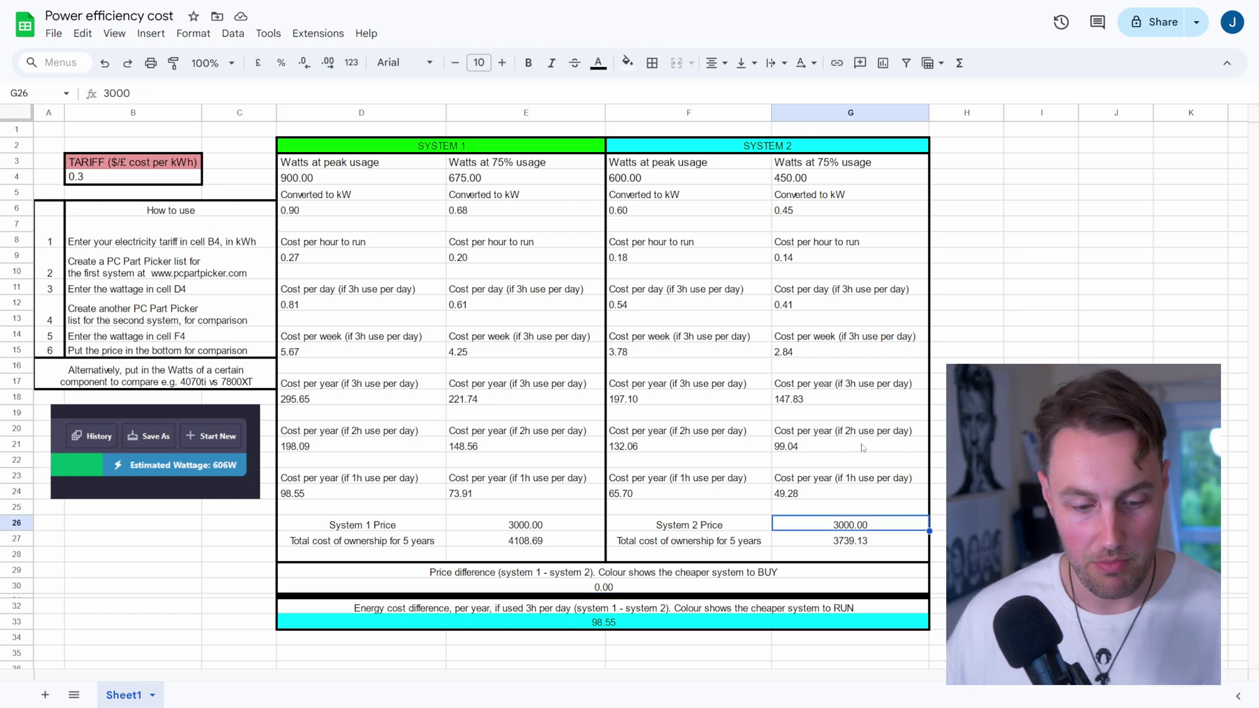
type("2500")
key("Return")
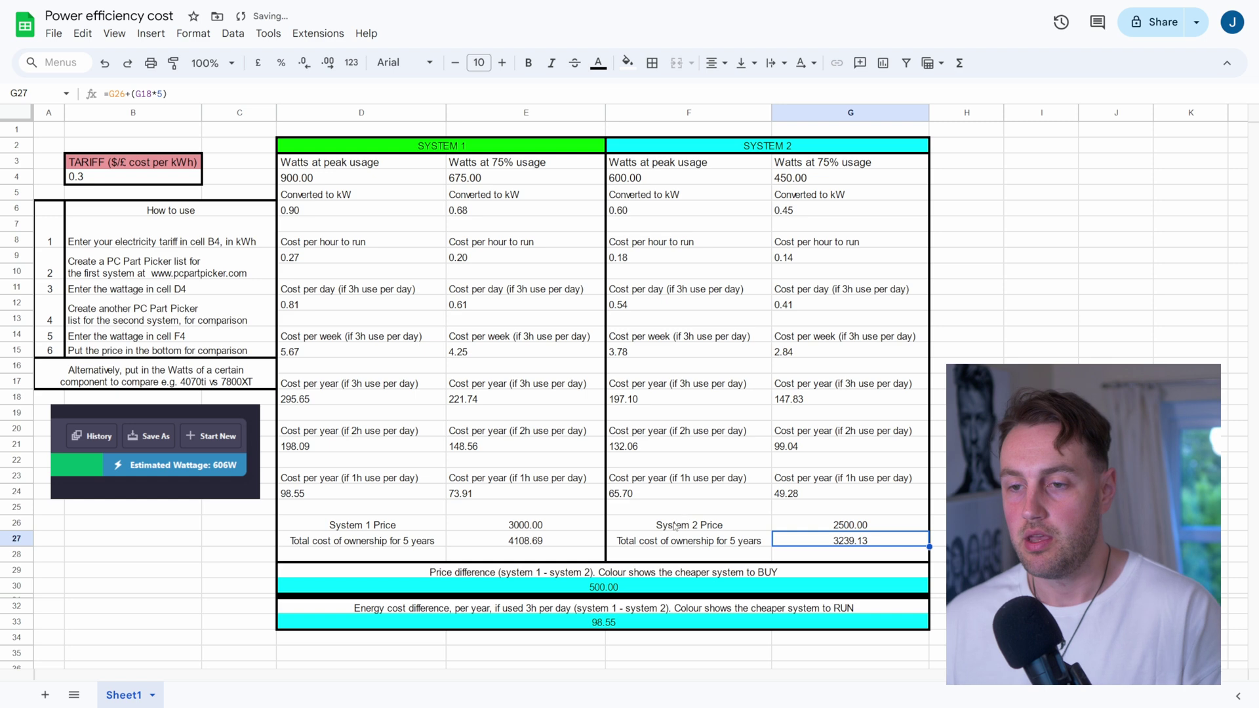
left_click(524, 585)
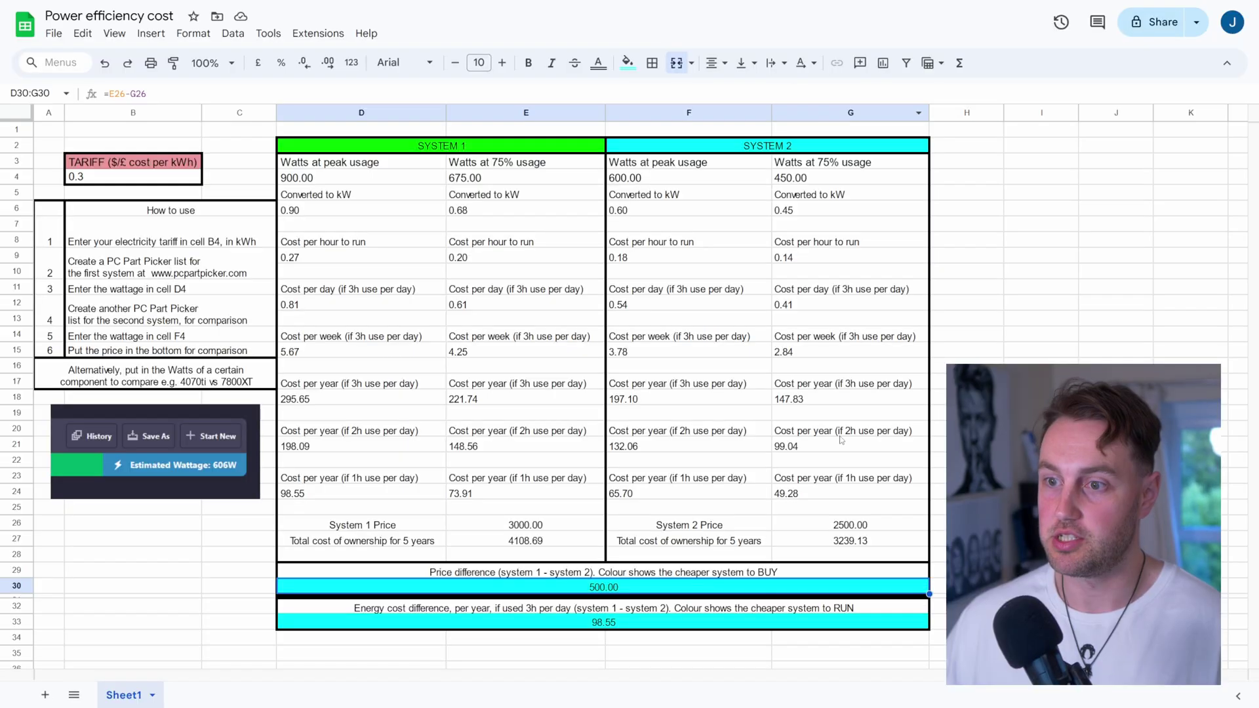
left_click(851, 524)
type("3100")
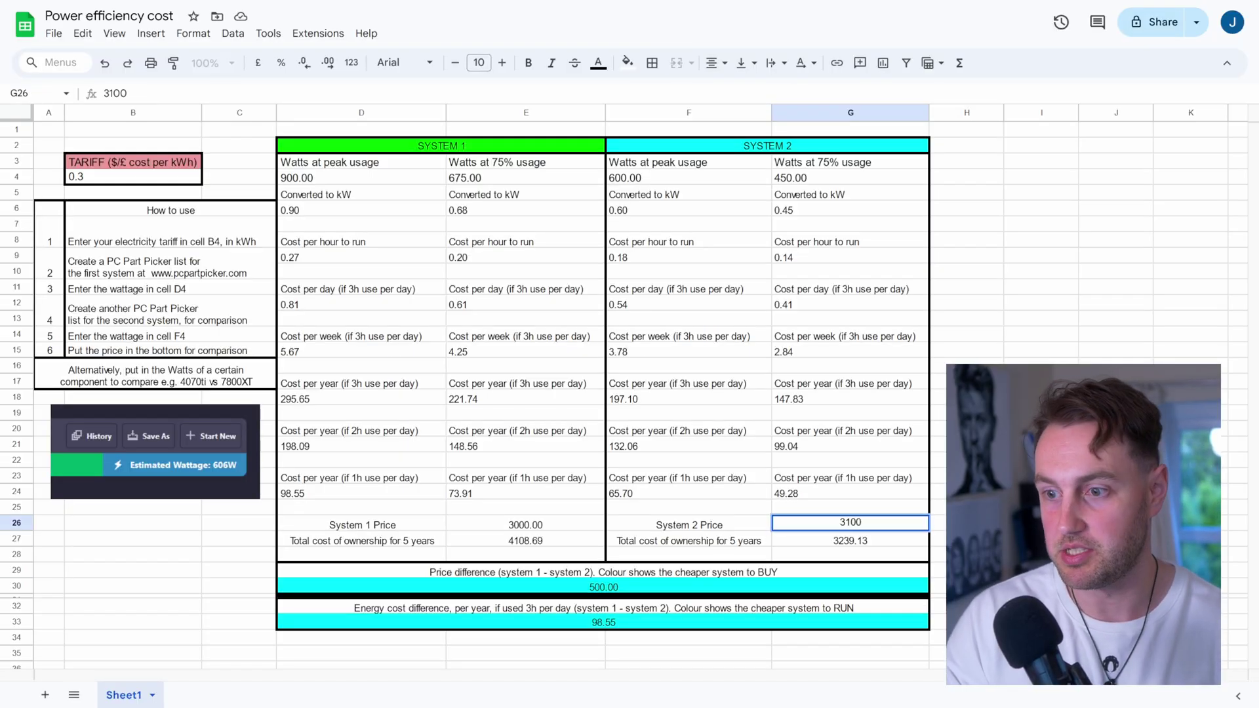
key("Return")
Set the System 2 price back to 2500 and check the price and energy differences.
left_click(456, 144)
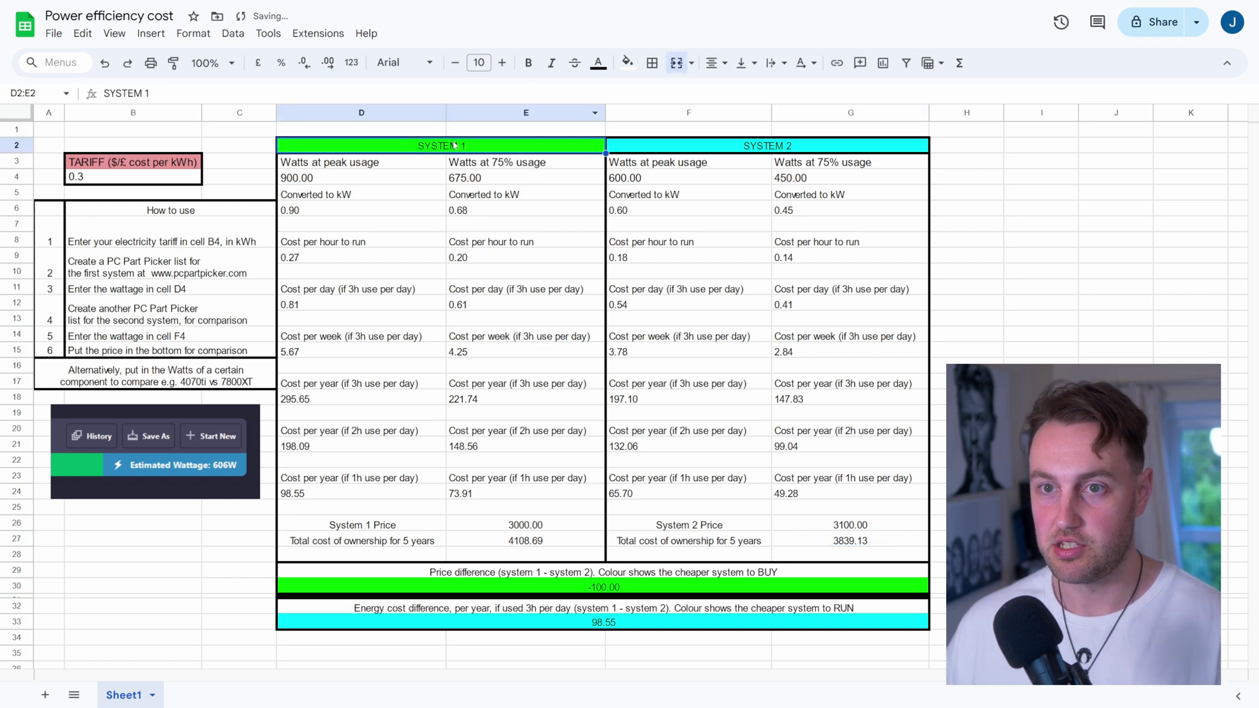
left_click(564, 587)
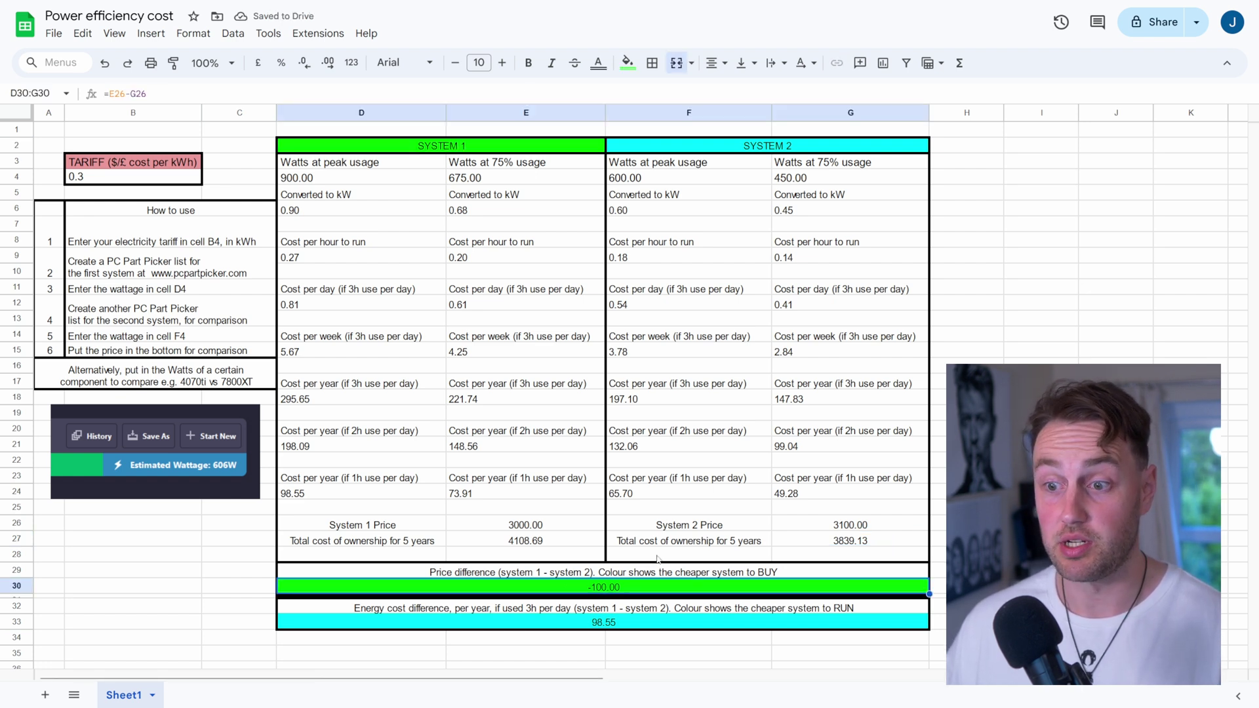
left_click(842, 528)
type("2500")
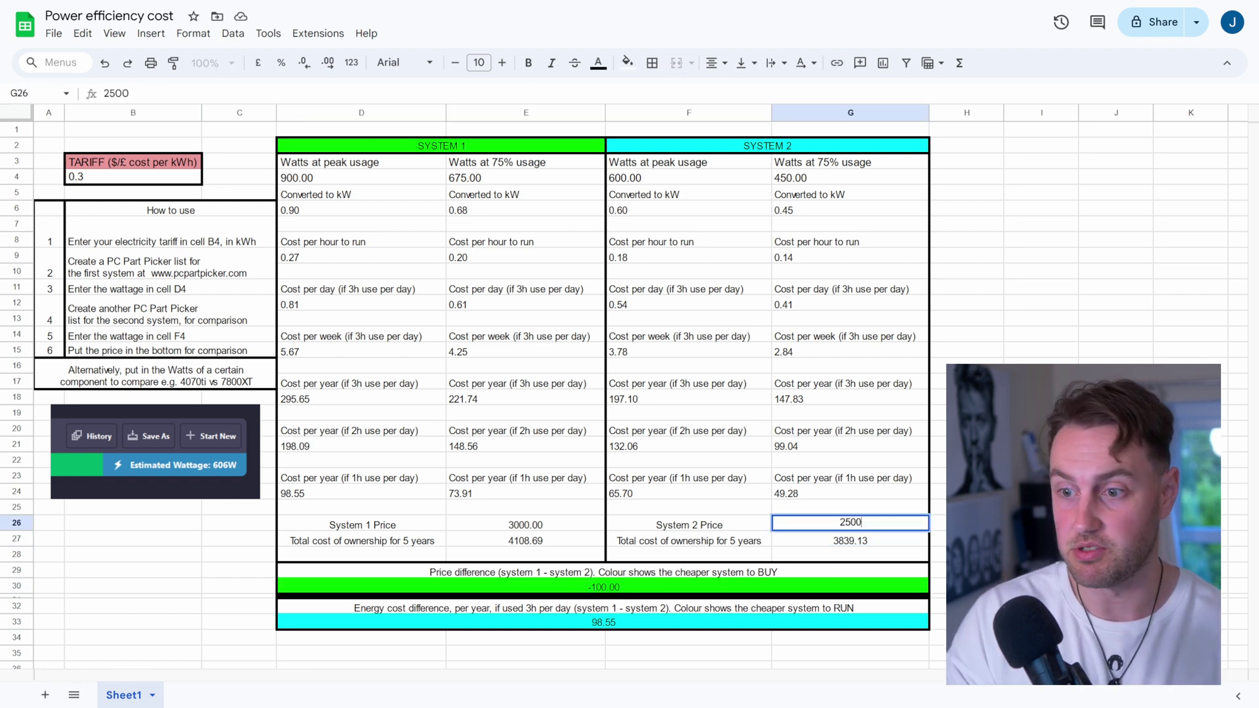
key("Return")
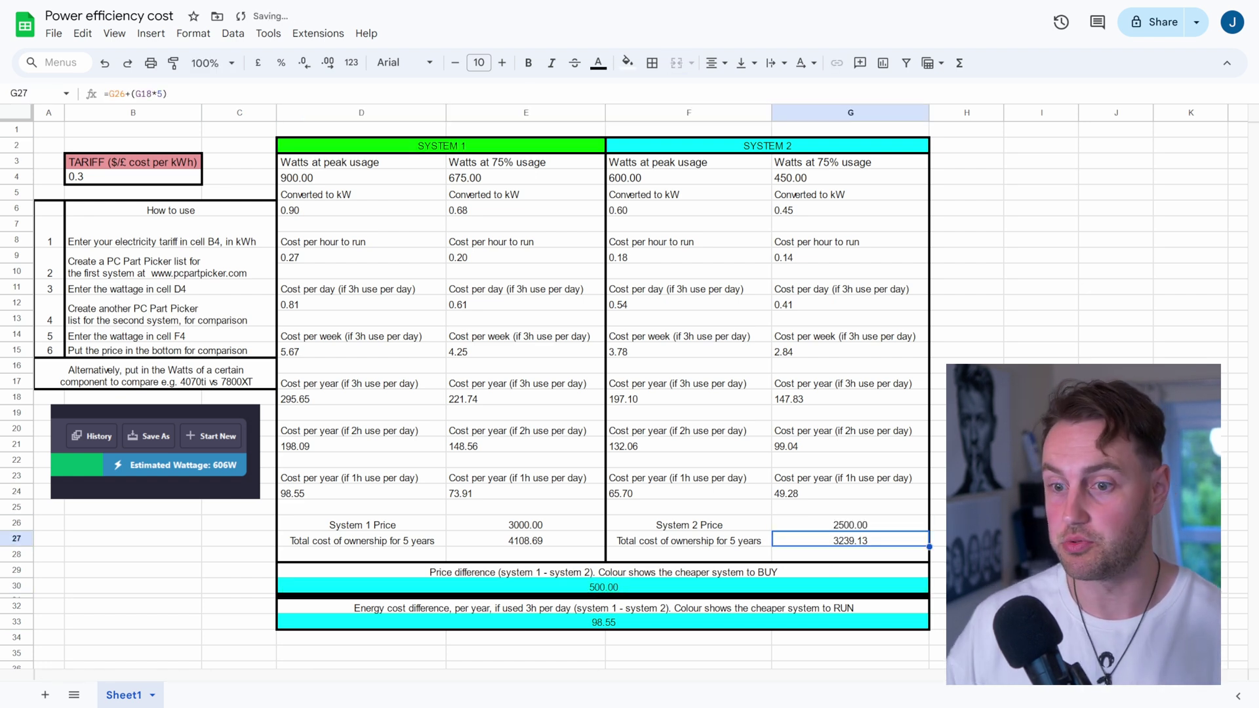
left_click(559, 622)
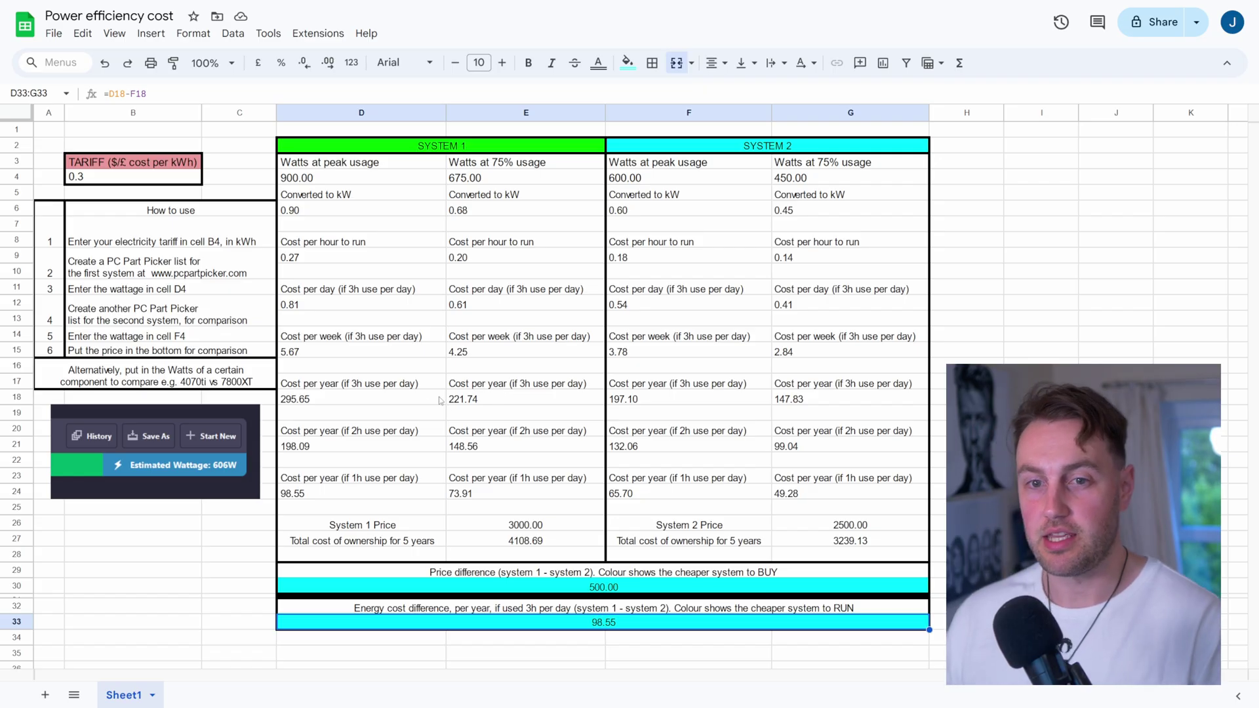
left_click(409, 397)
left_click(474, 404)
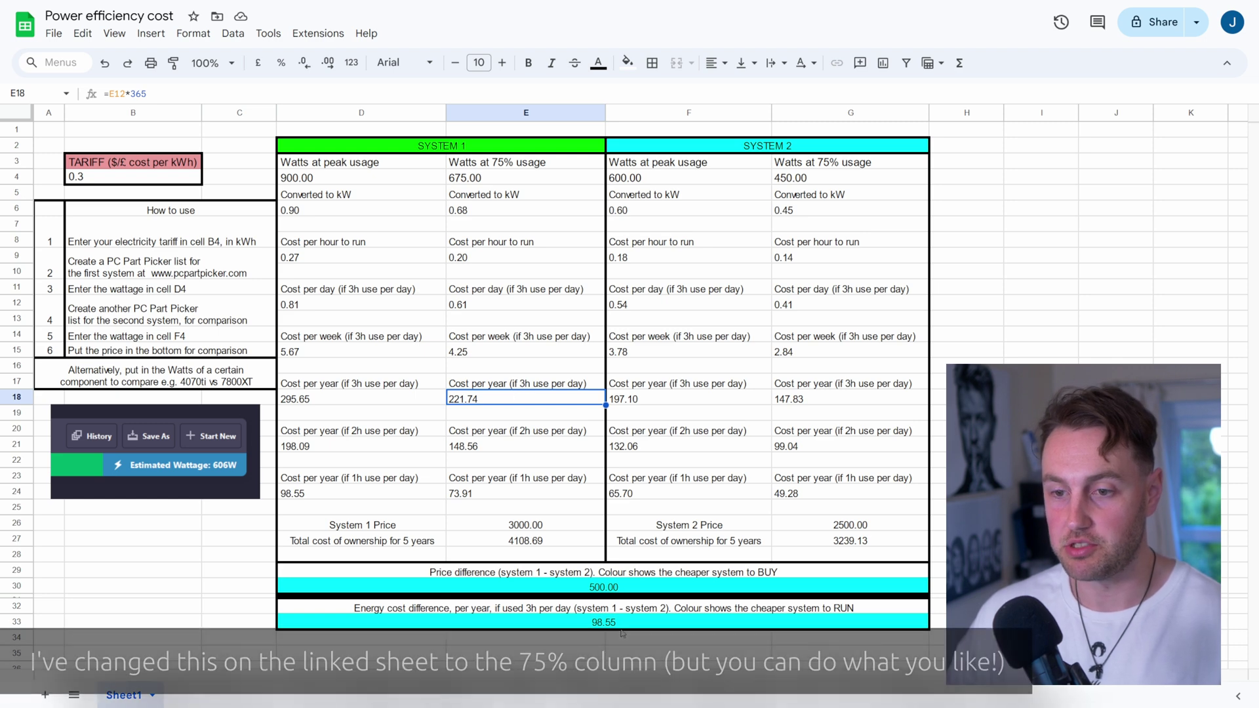
left_click(460, 621)
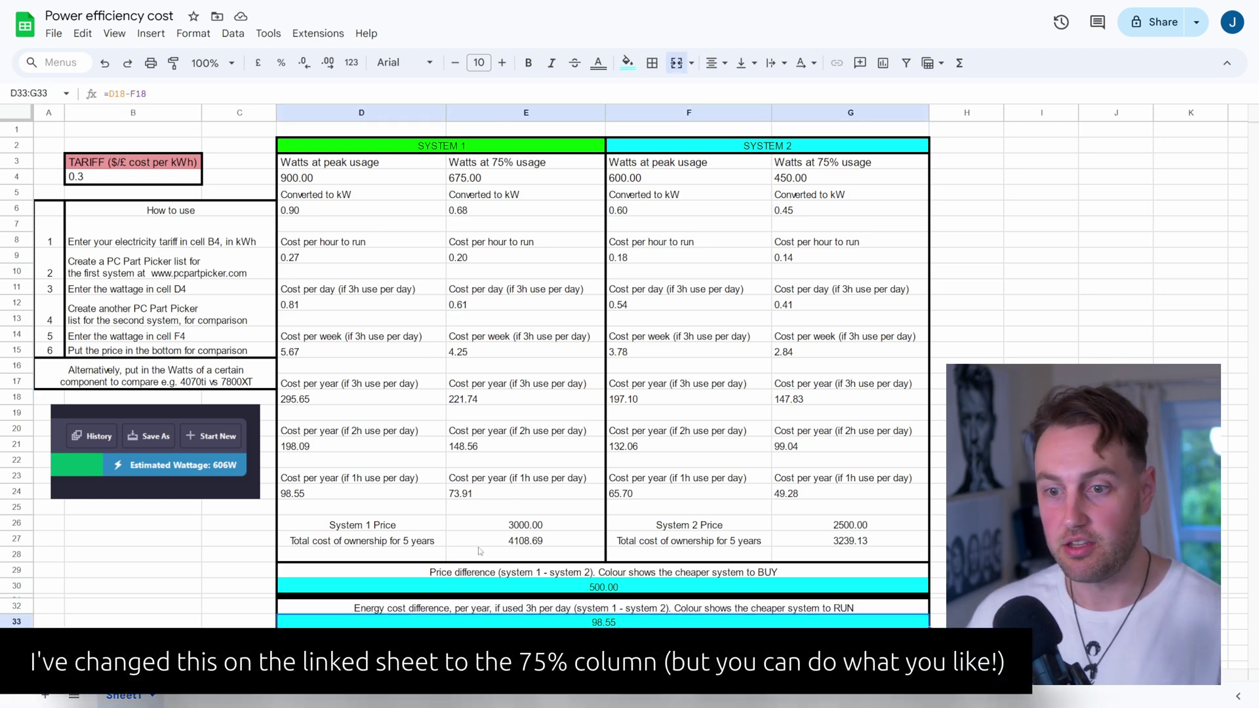
left_click(134, 94)
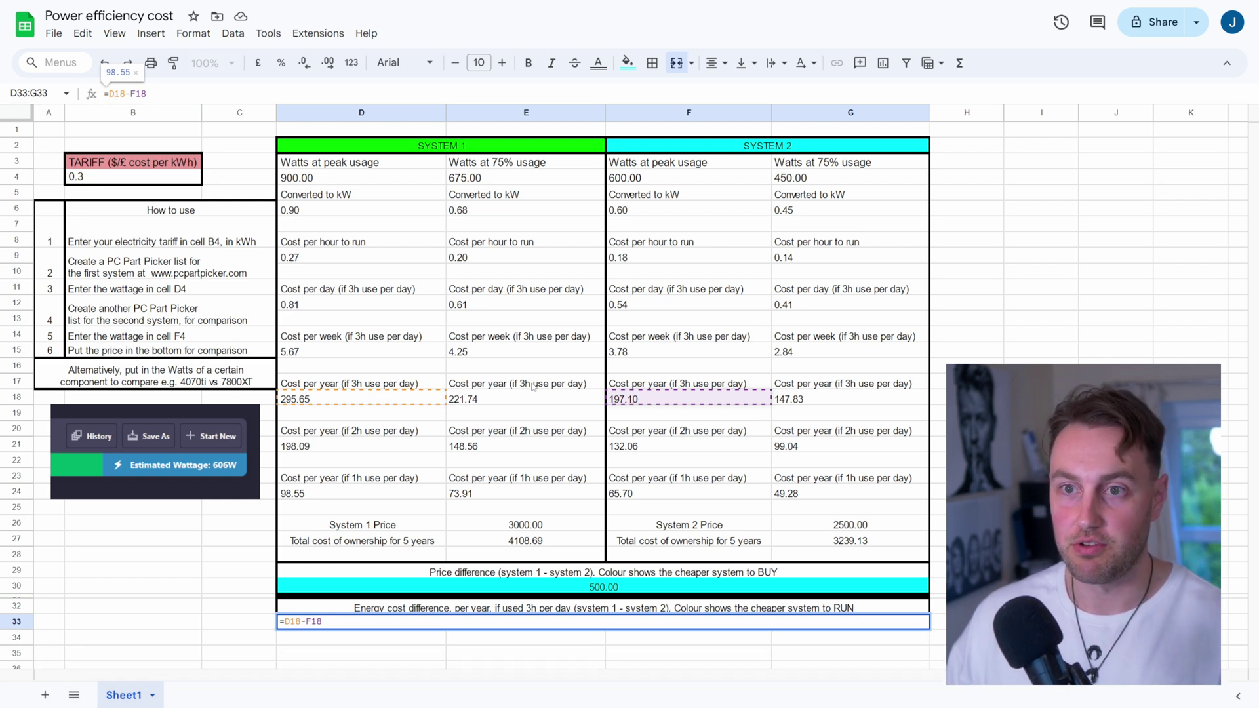
key("Escape")
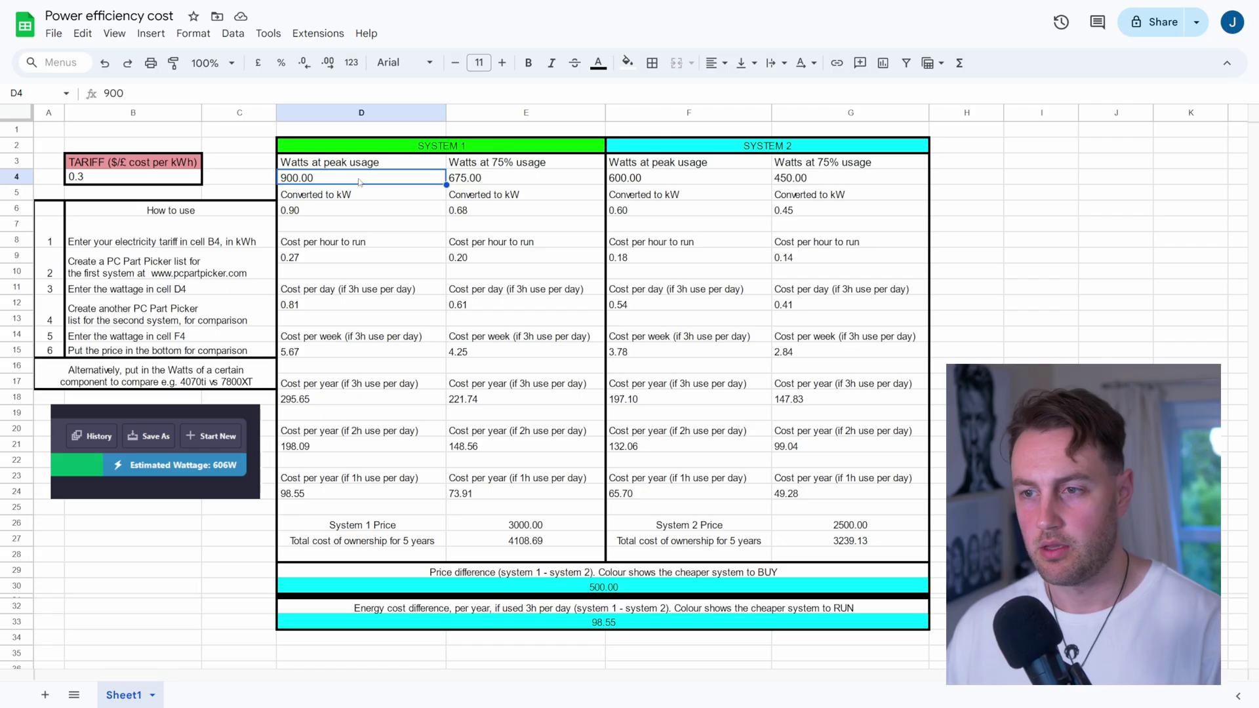
Change the peak wattages to 330 W for System 1 and 120 W for System 2.
left_click(128, 180)
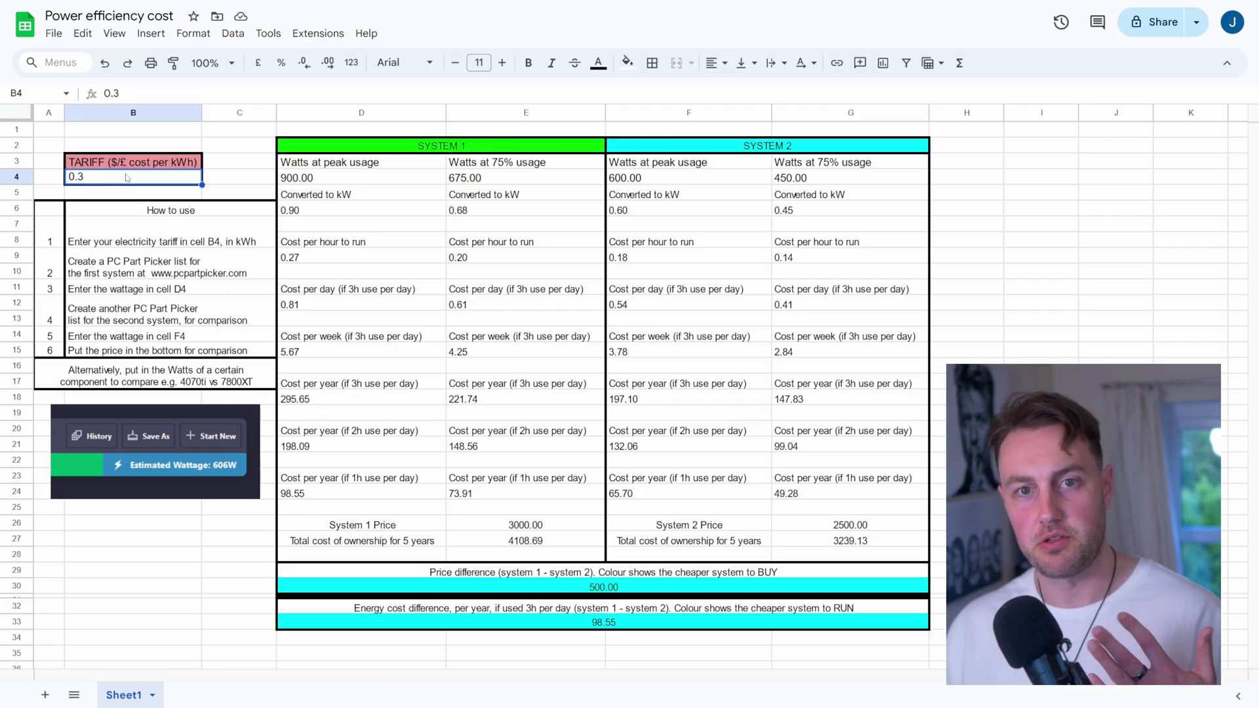
left_click(339, 180)
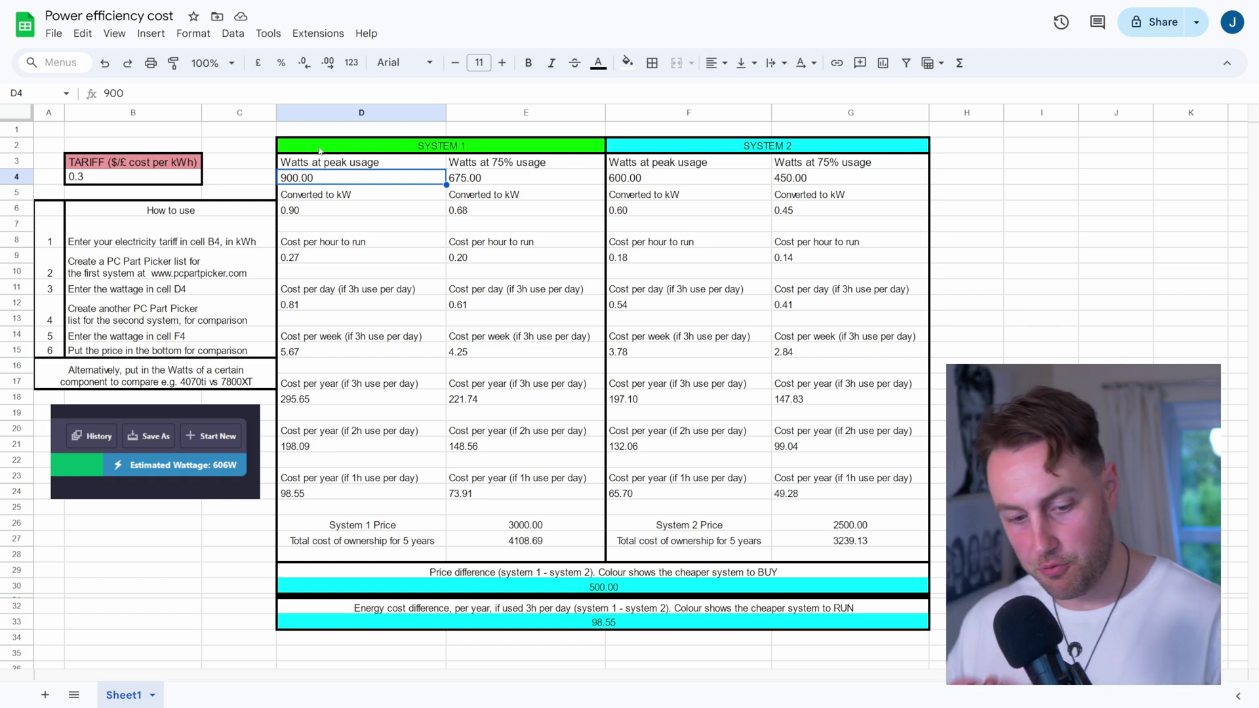
type("330")
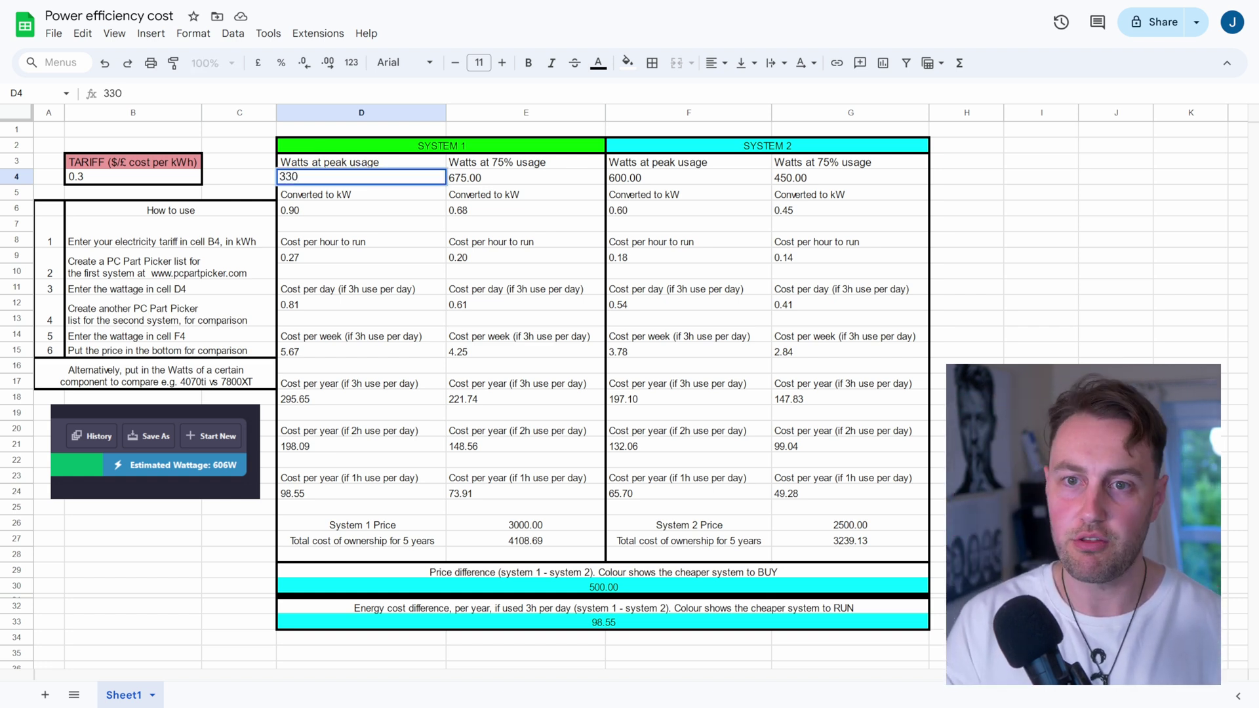
key("Return")
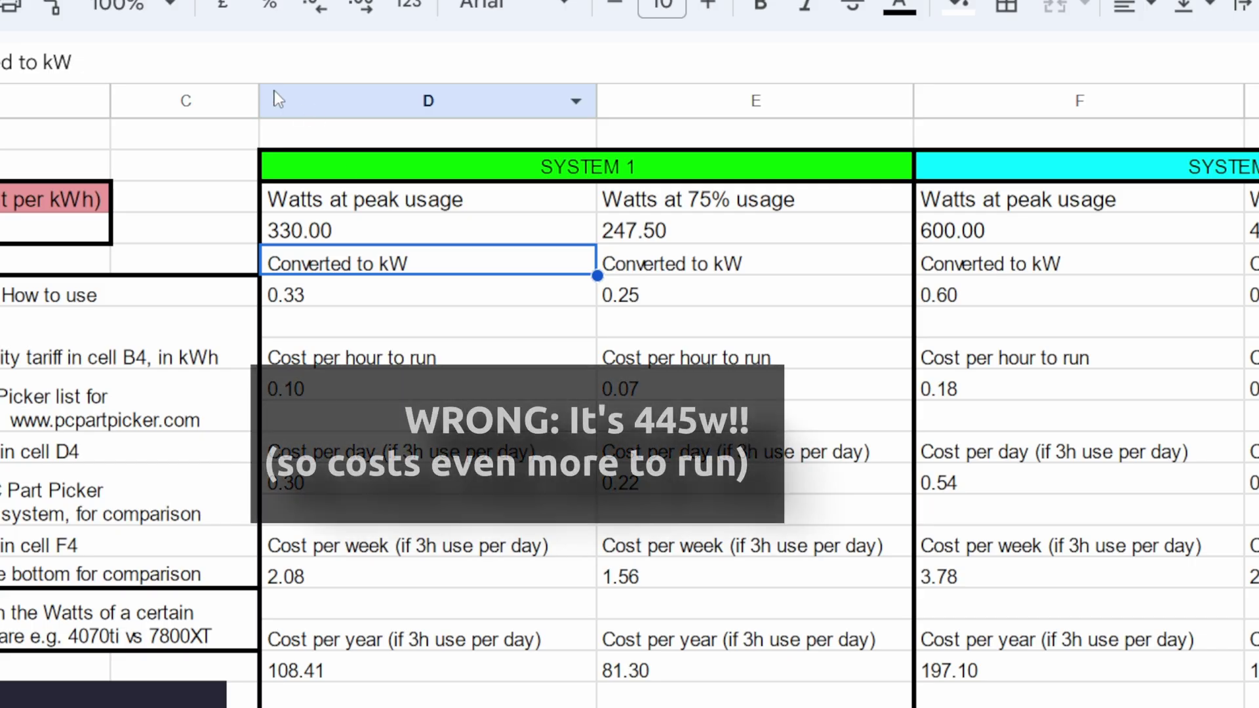
left_click(1011, 236)
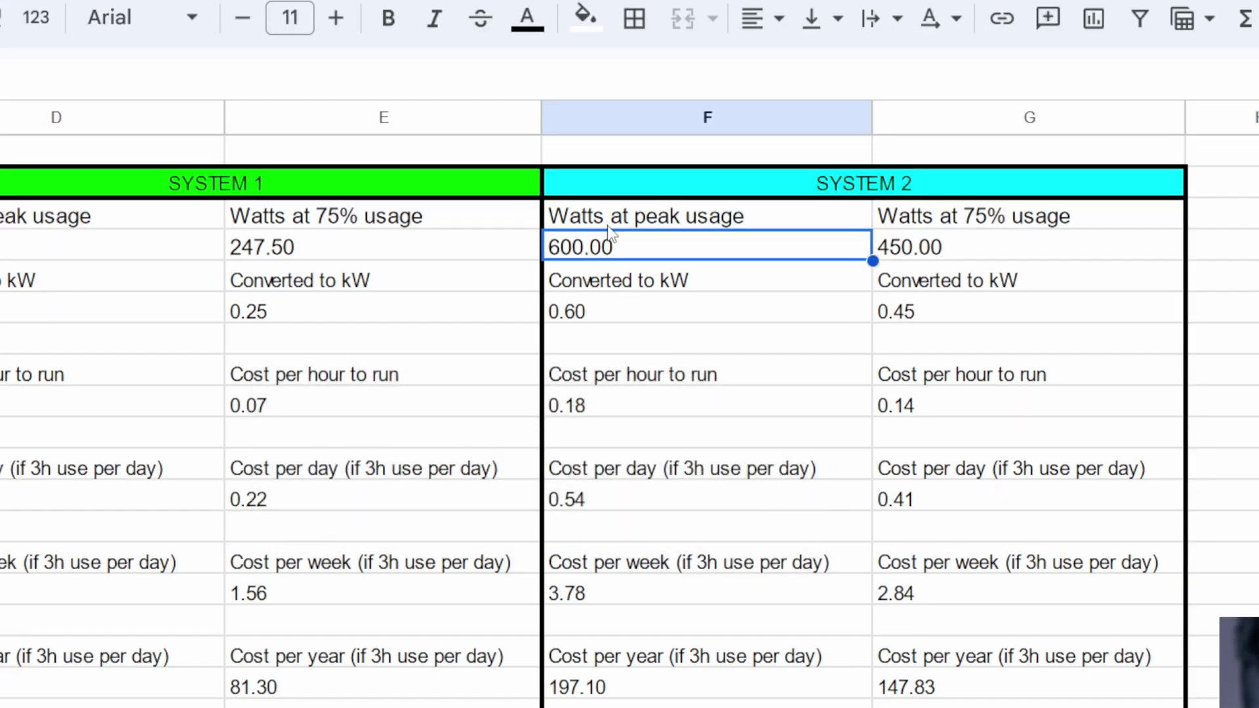
type("120")
key("Return")
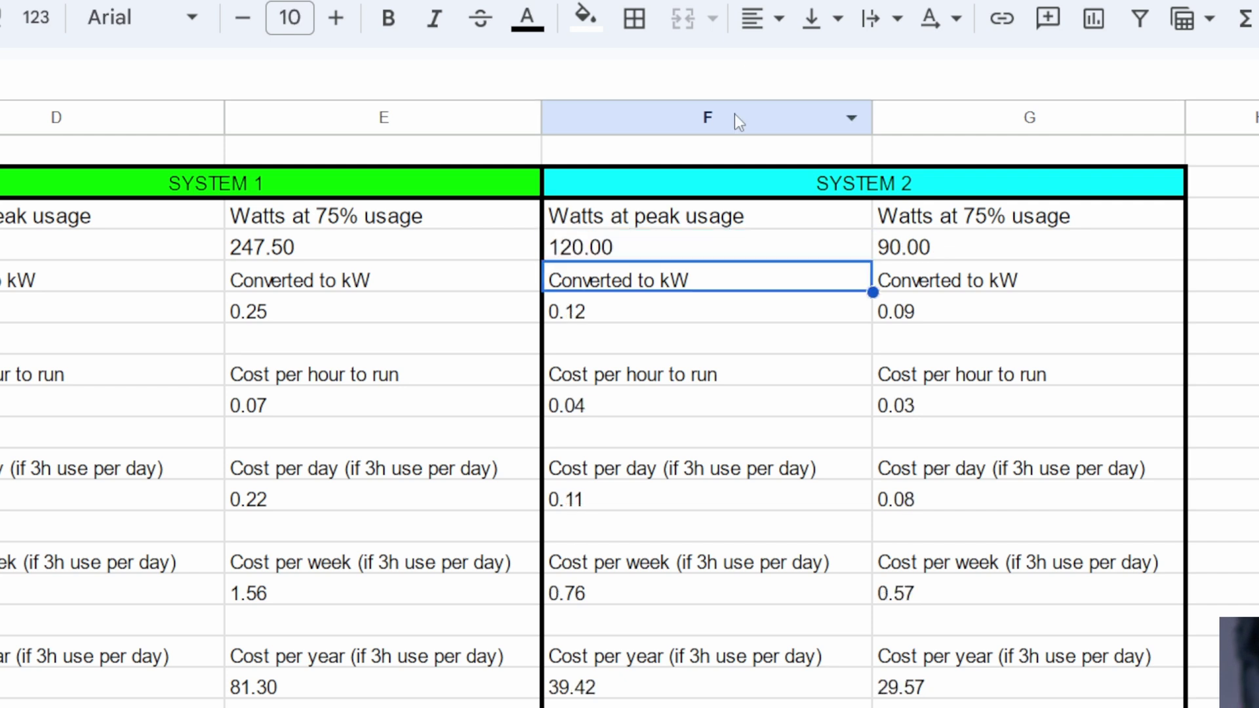
Set the system prices to 1600 for System 1 and 275 for System 2.
left_click(383, 707)
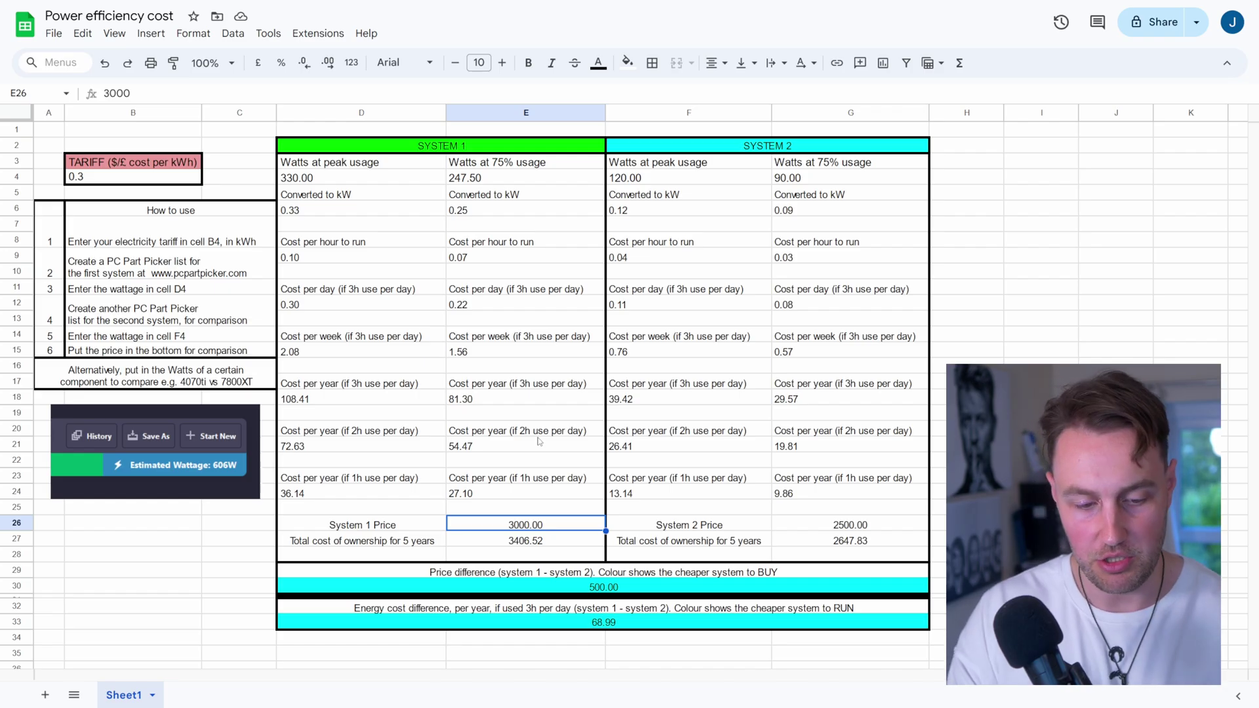
type("1600")
key("Return")
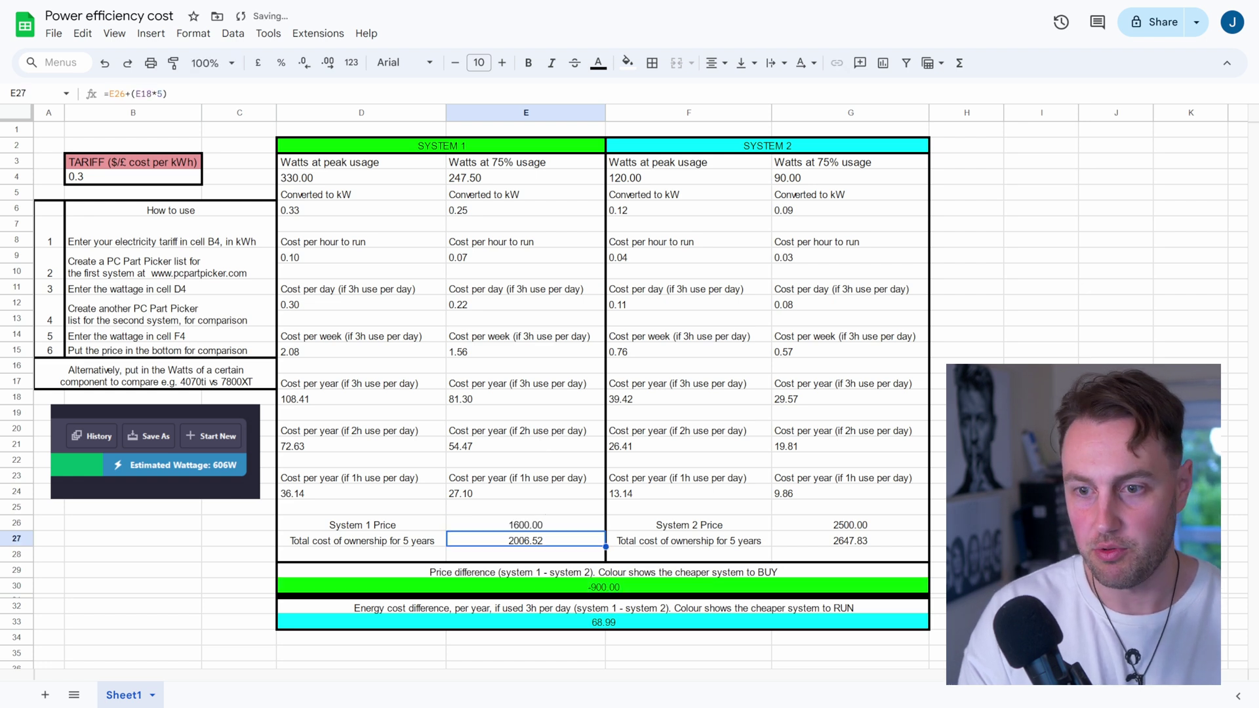
left_click(856, 524)
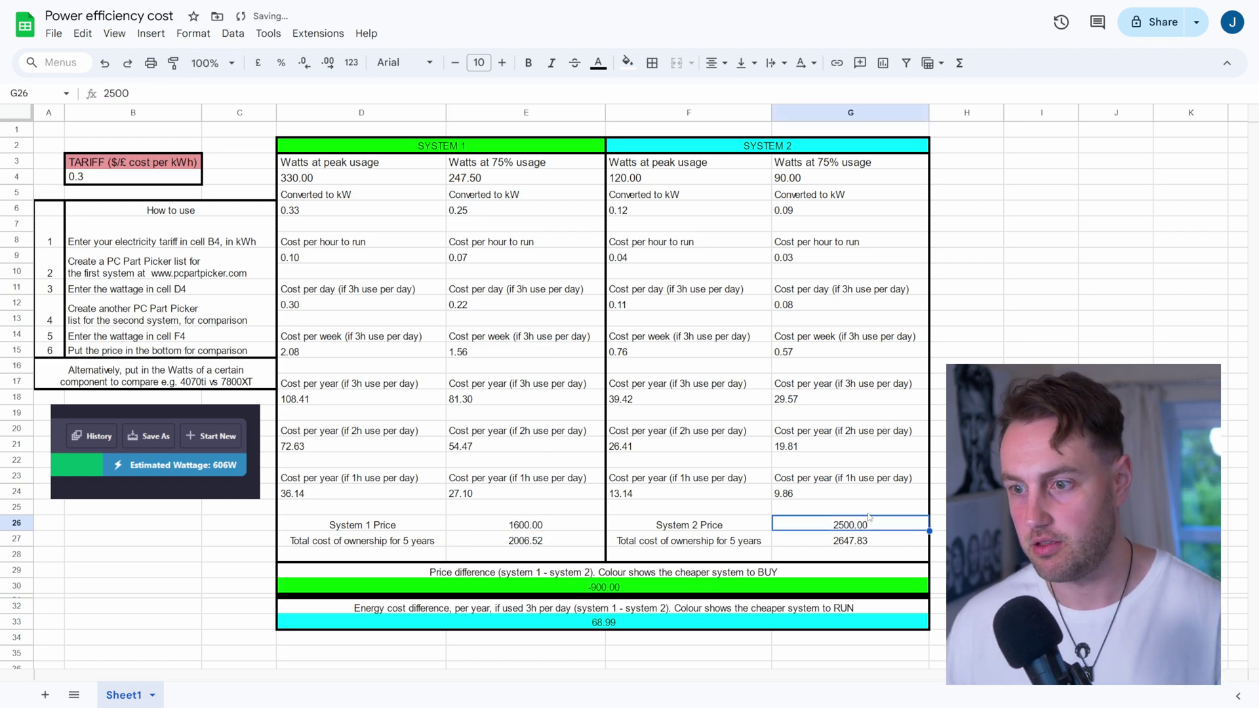
type("2")
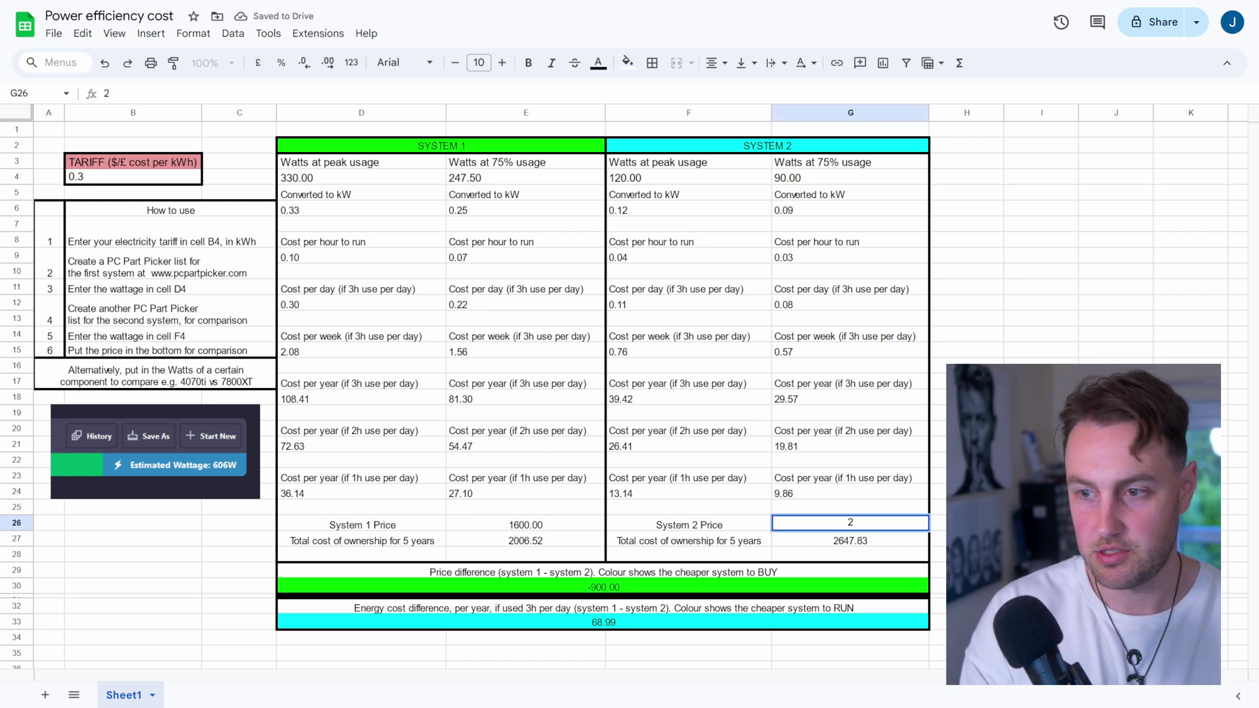
type("75")
key("Return")
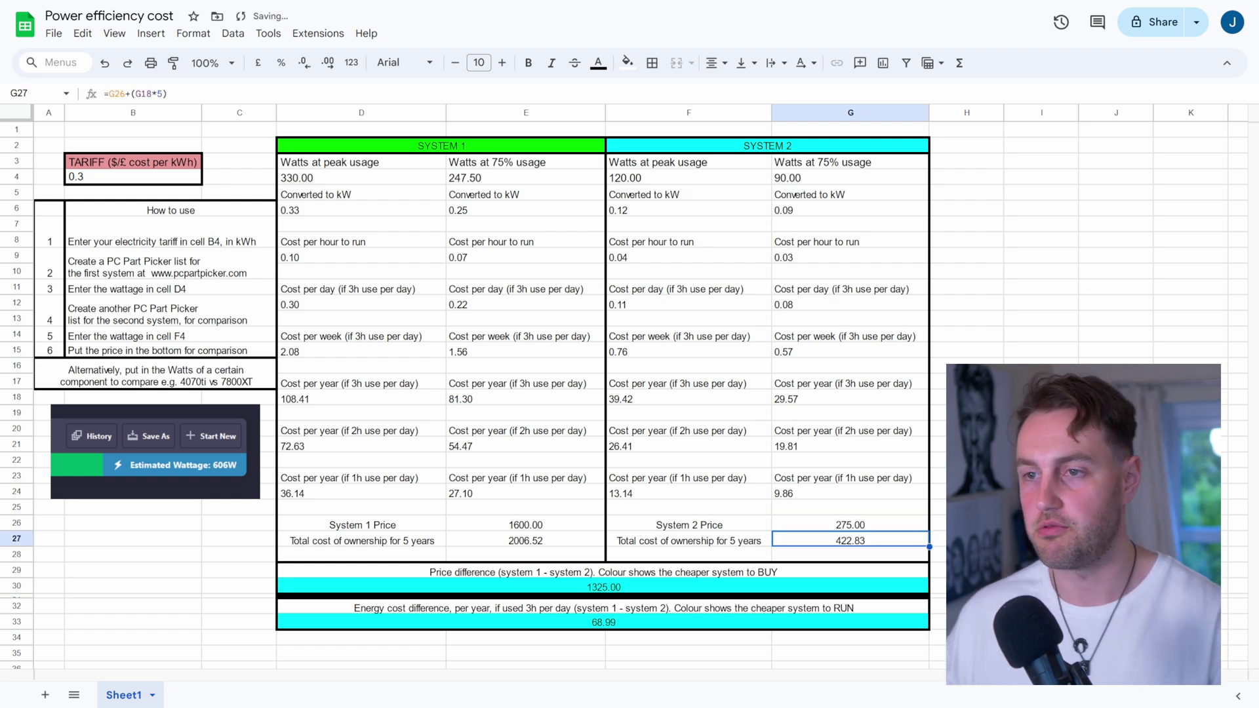
Inspect the 1h-per-day yearly cost formulas for both systems, including the 75% usage figure.
left_click(356, 482)
left_click(380, 497)
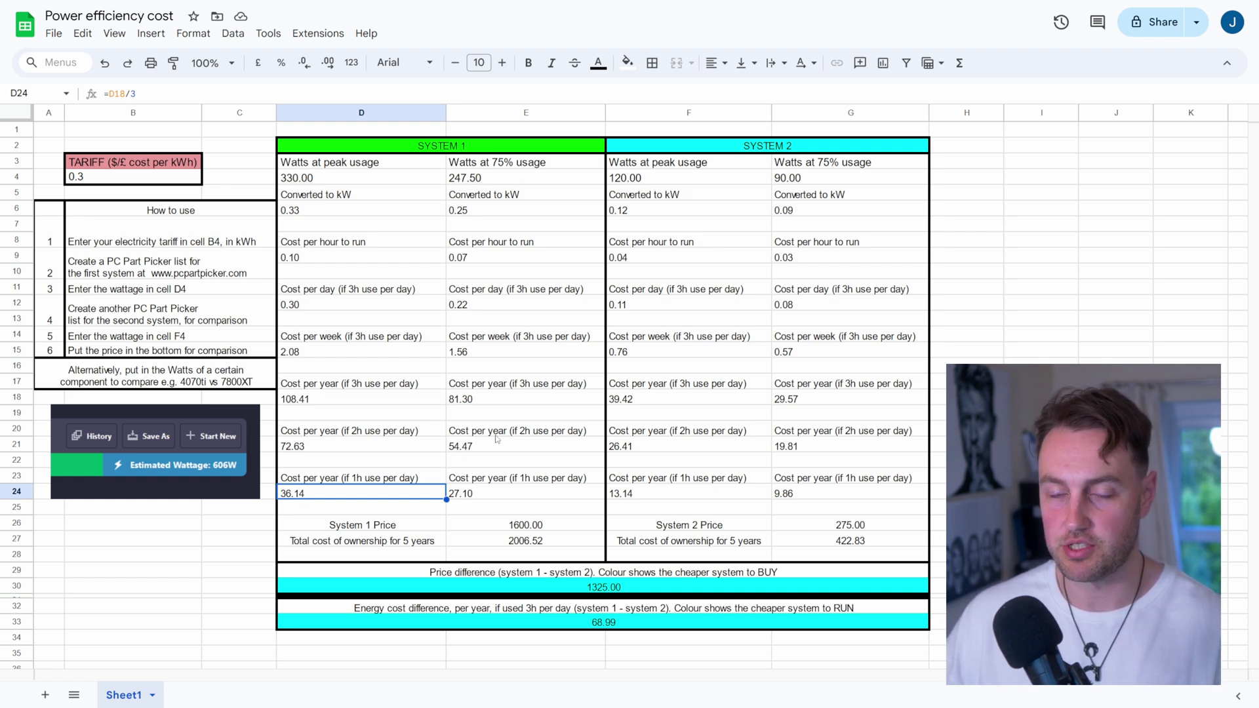
left_click(485, 499)
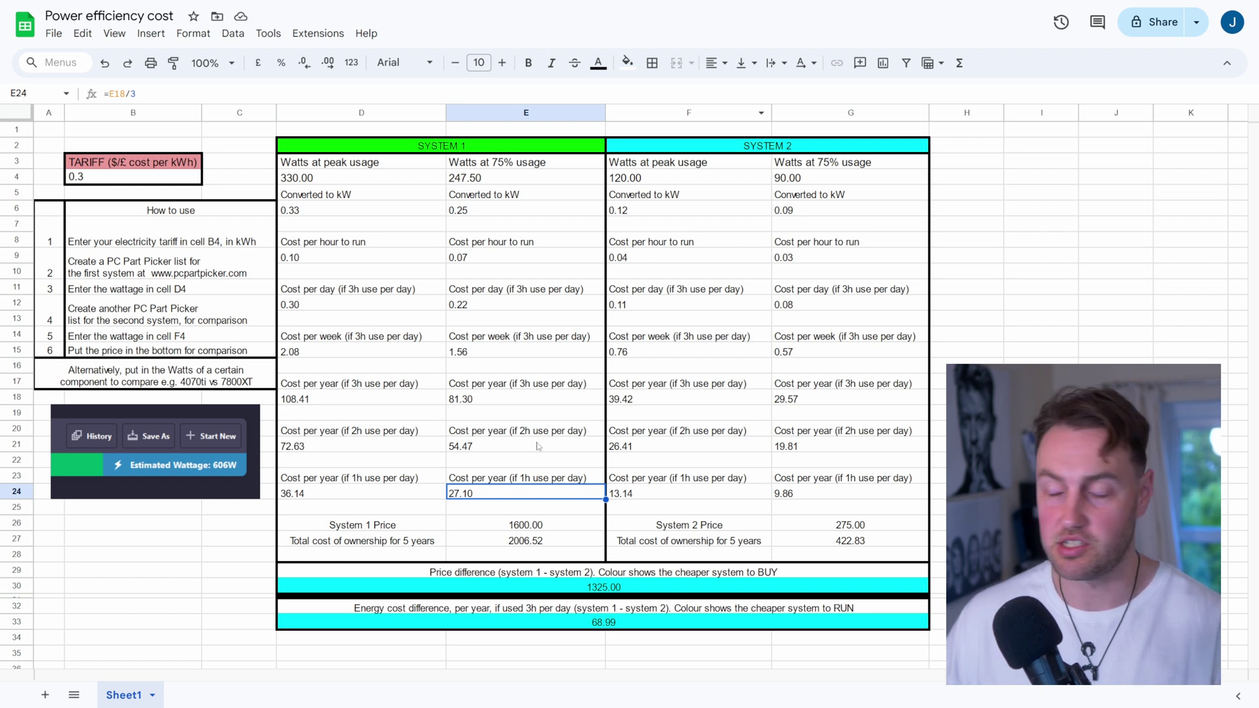
left_click(670, 398)
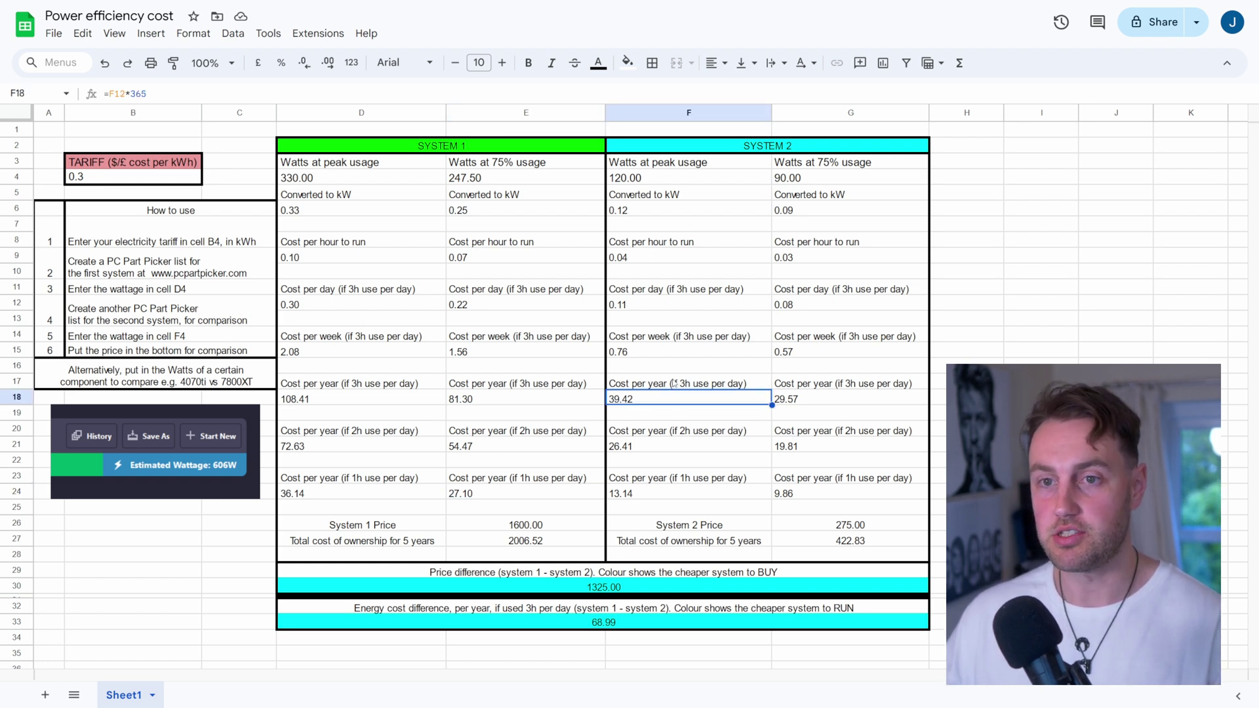
left_click(420, 181)
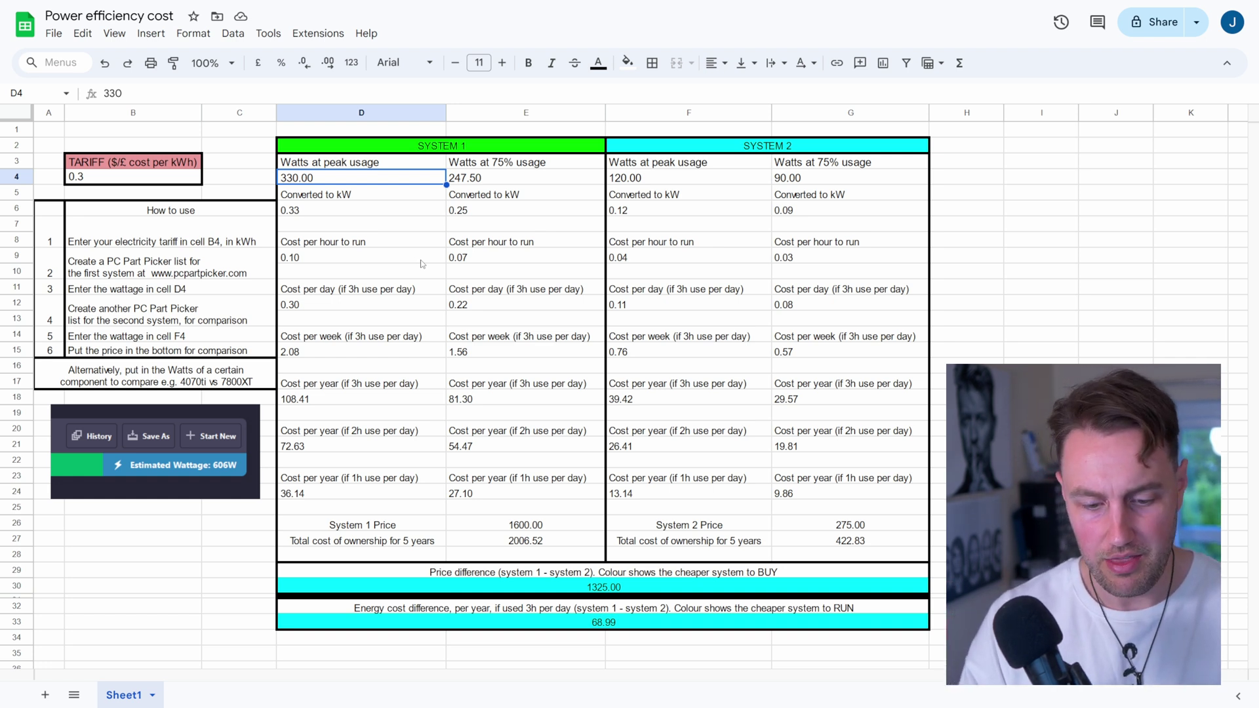
Enter 275 W as System 1's peak wattage and 300 W for System 2.
type("280")
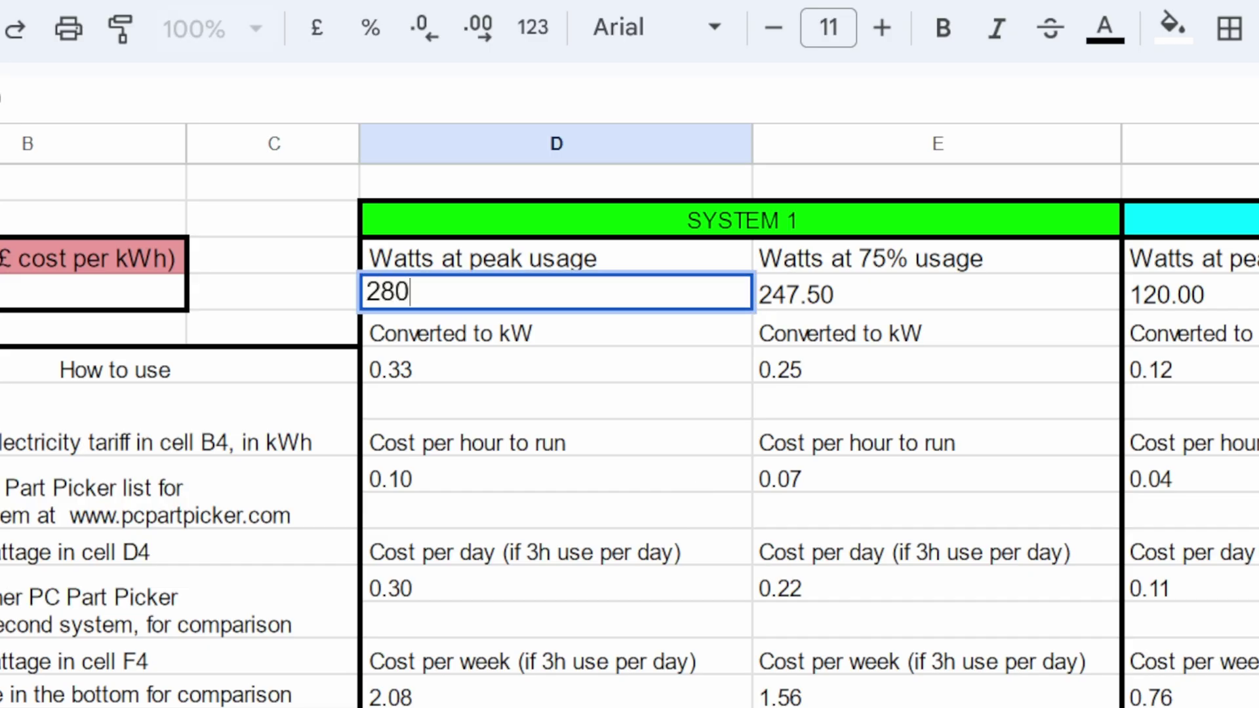
key("BackSpace")
key("BackSpace")
type("75")
key("Return")
left_click(557, 293)
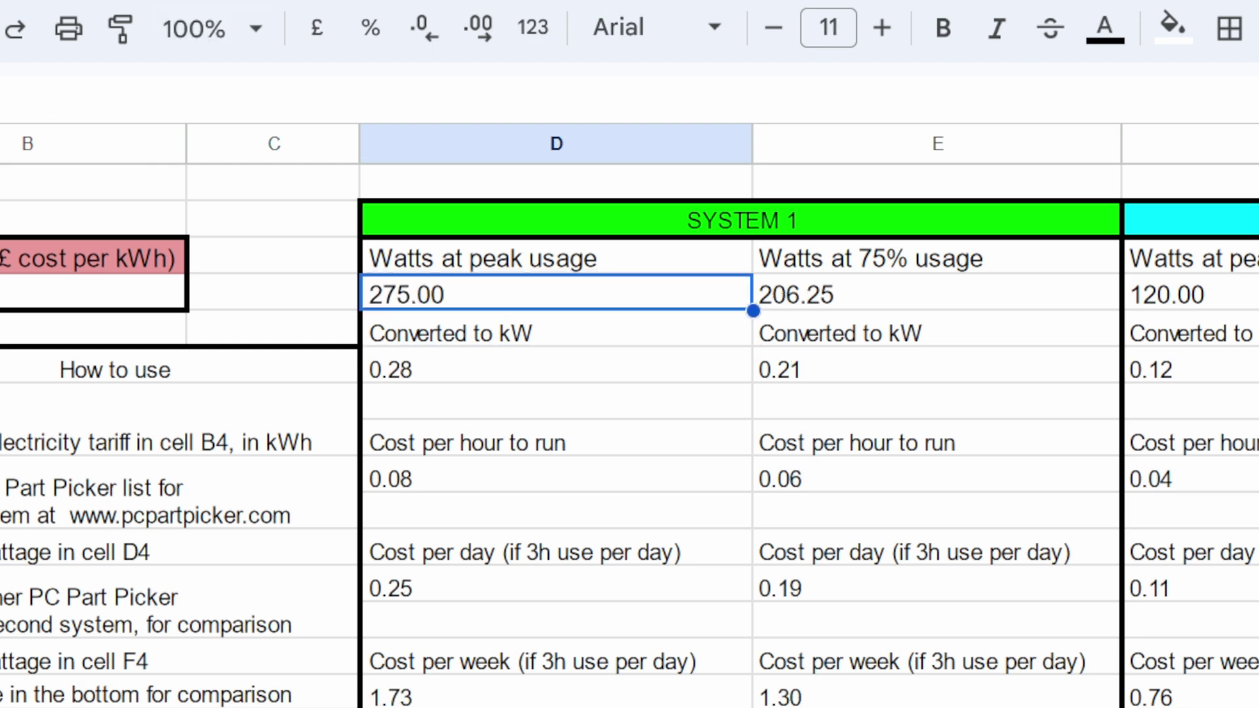
left_click(1174, 294)
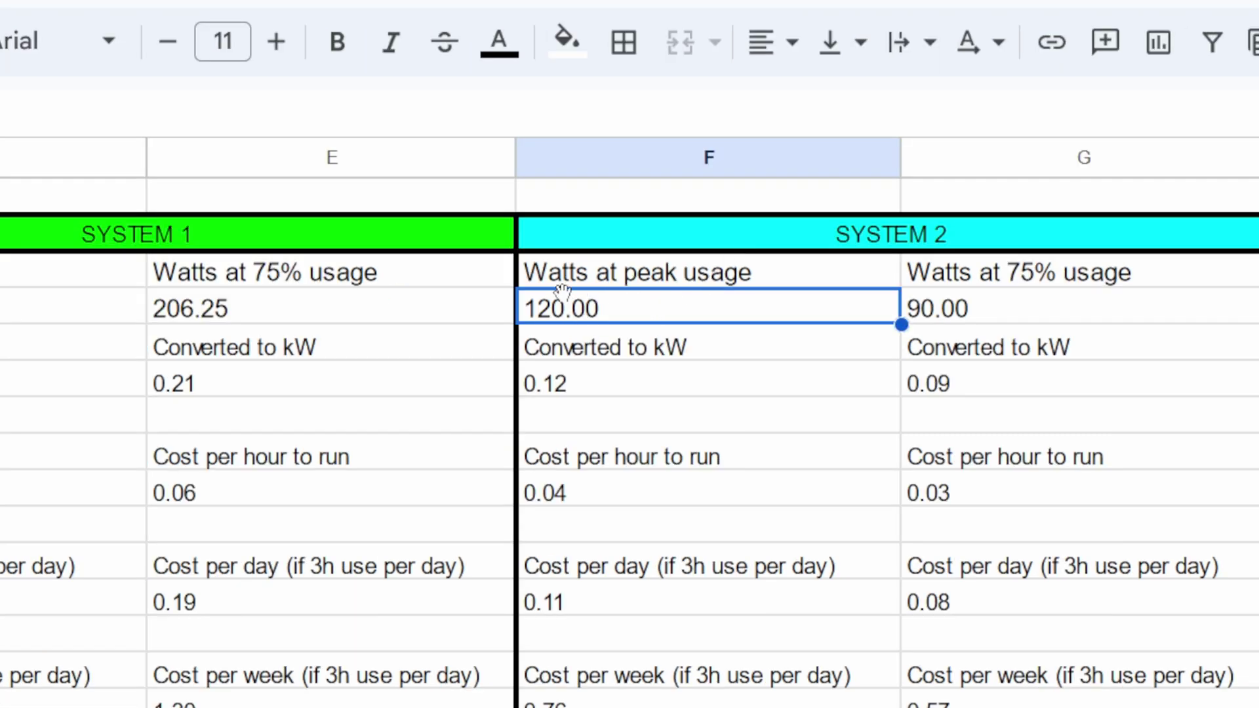
type("300")
key("Return")
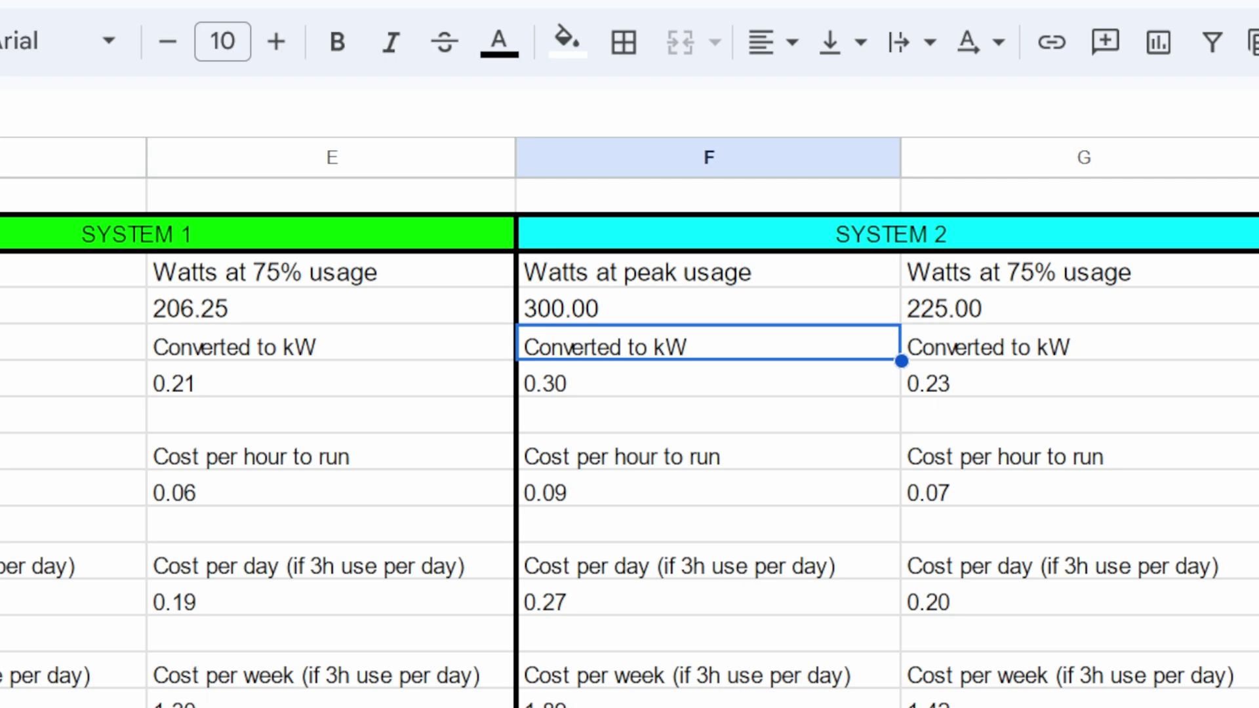
left_click(513, 530)
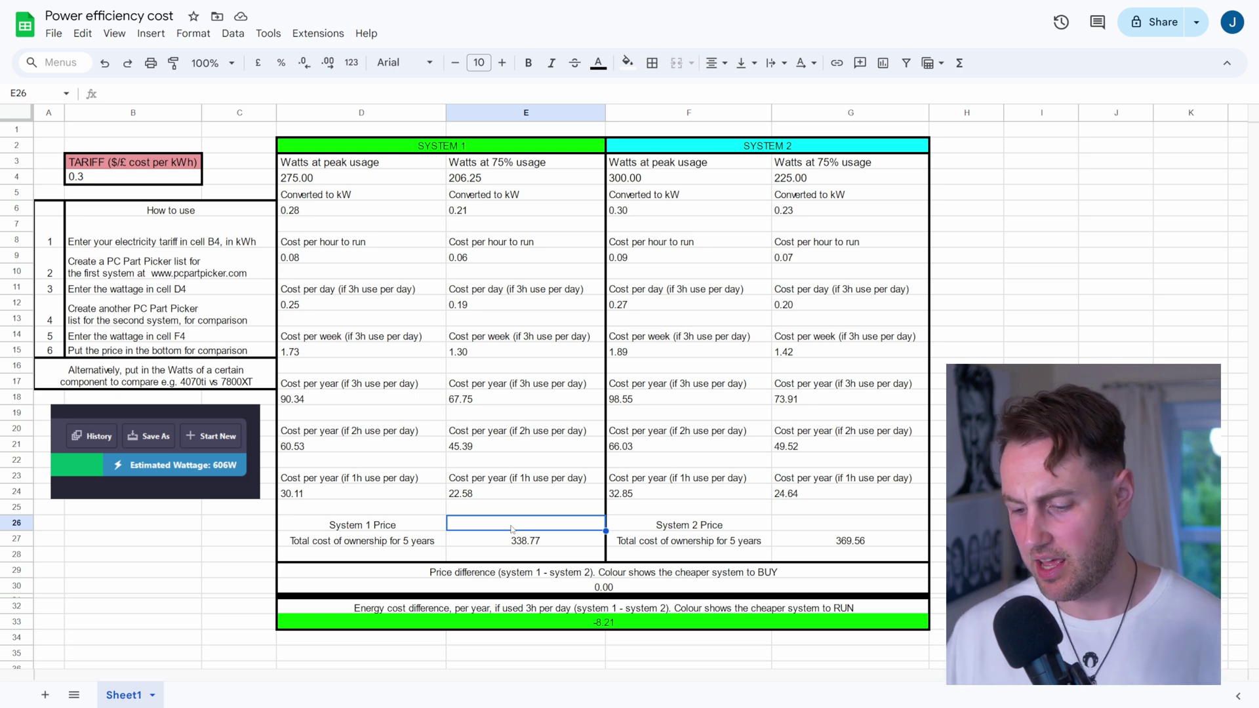
Price System 1 at 750 and System 2 at 690.
type("750")
key("Return")
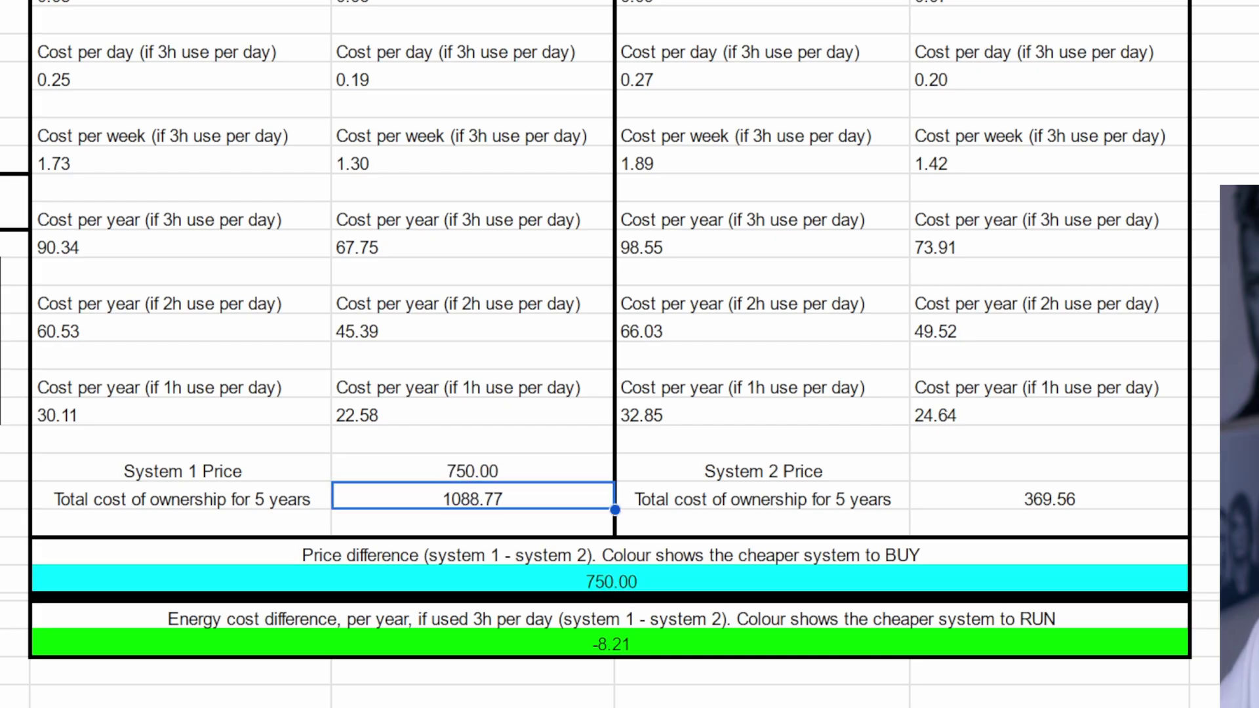
key("Up")
key("Right")
key("Right")
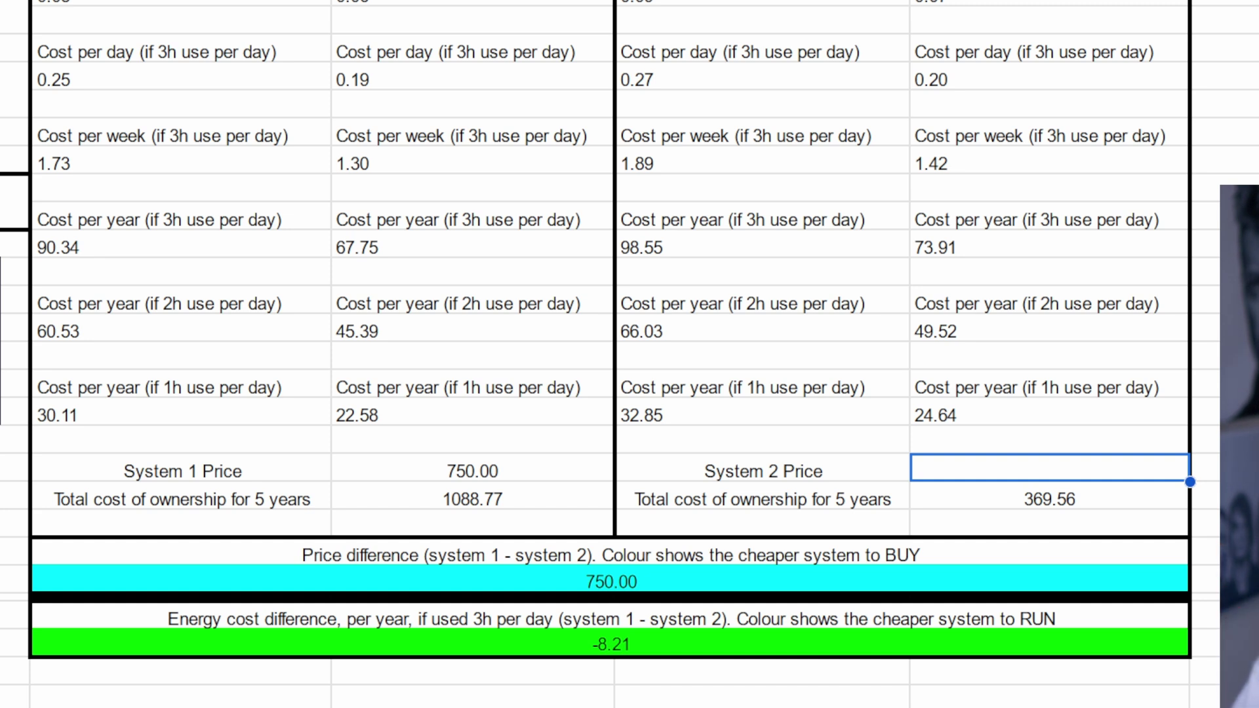
type("690")
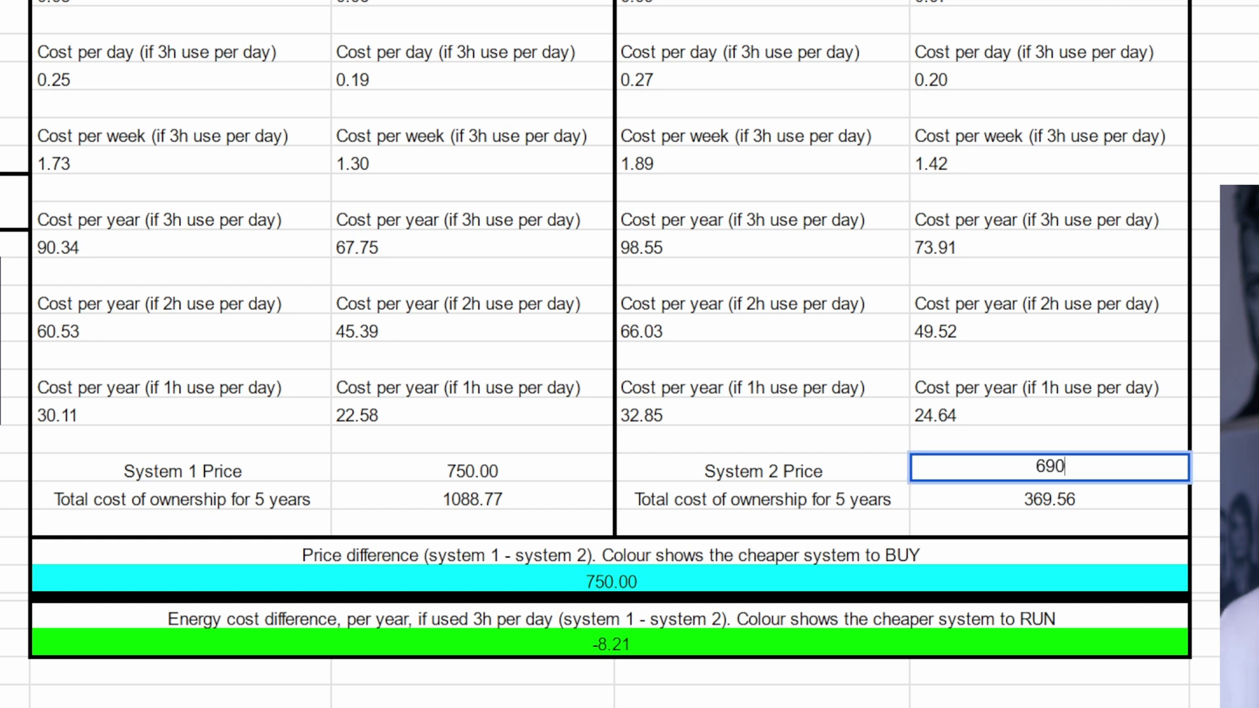
key("Return")
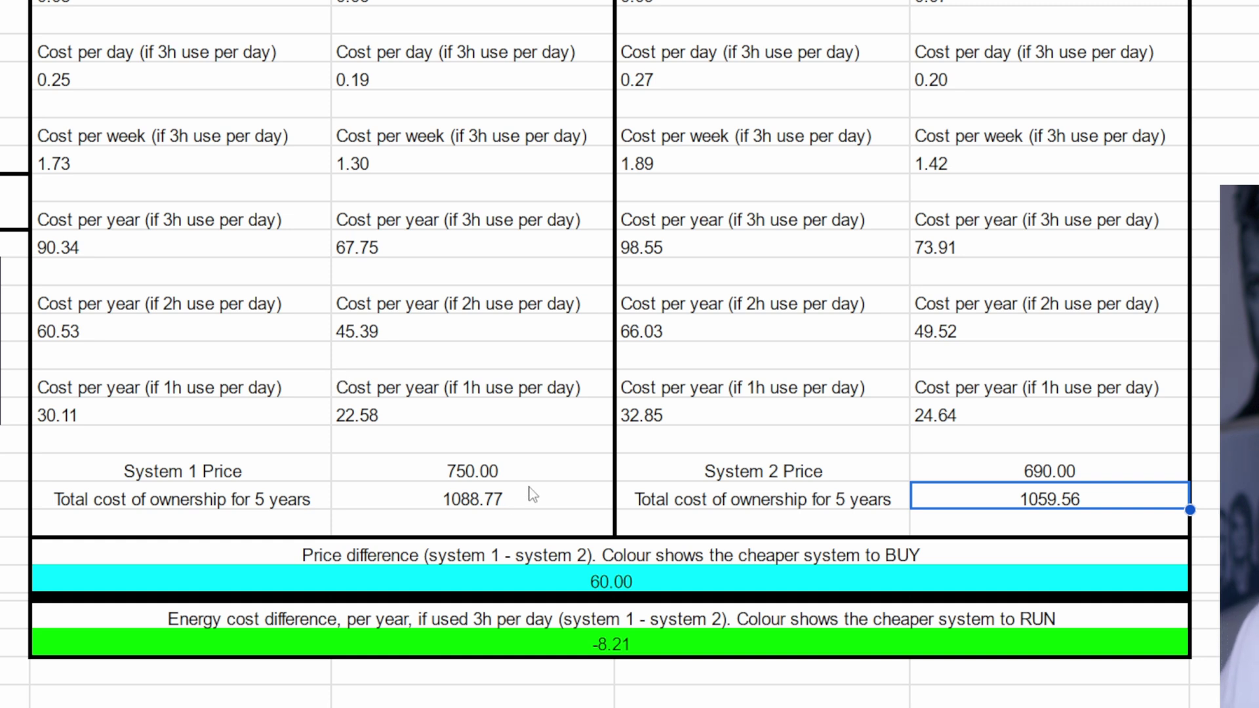
left_click(978, 463)
Retitle the SYSTEM 2 heading '7900 XT' and the SYSTEM 1 heading '4070 Ti Super'.
left_click(479, 472)
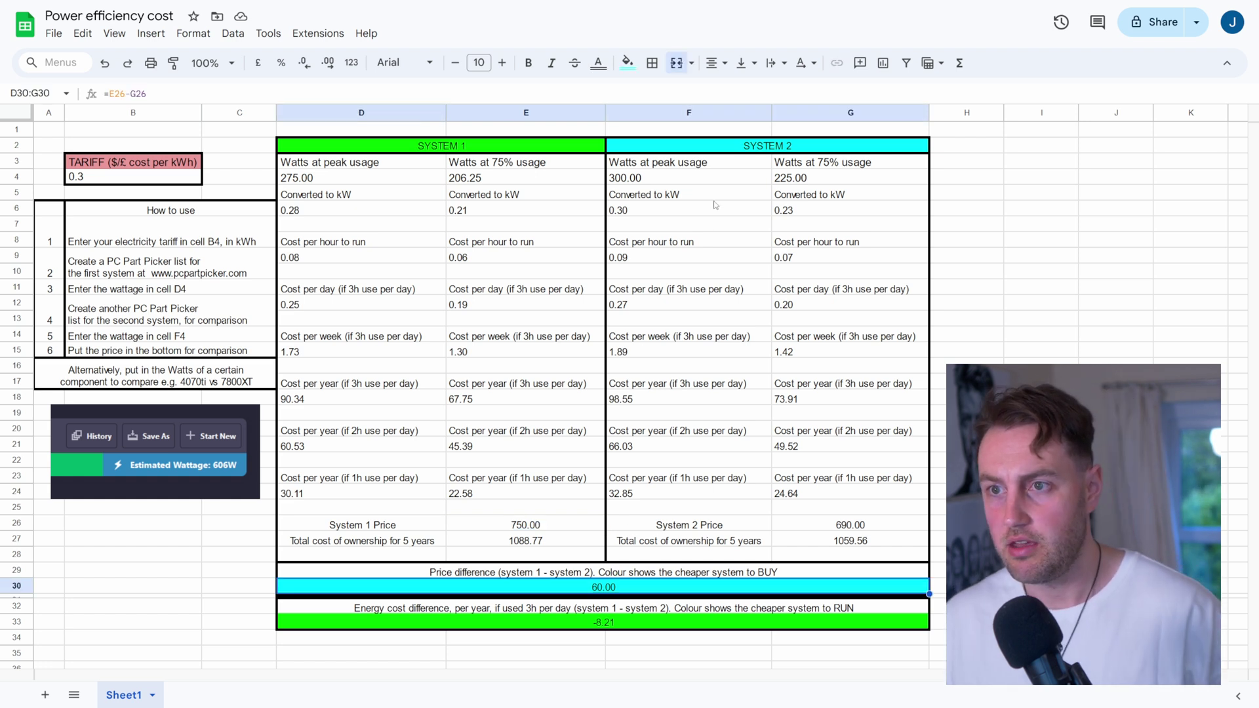
left_click(756, 147)
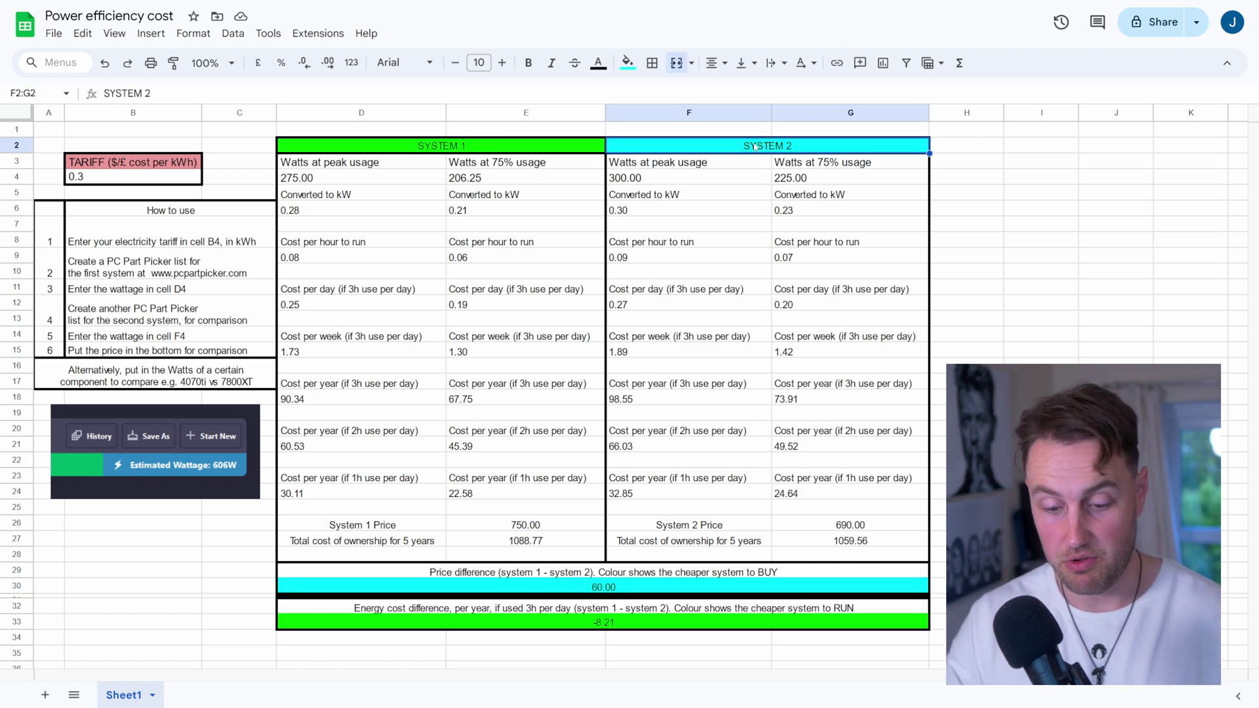
type("7900 XT")
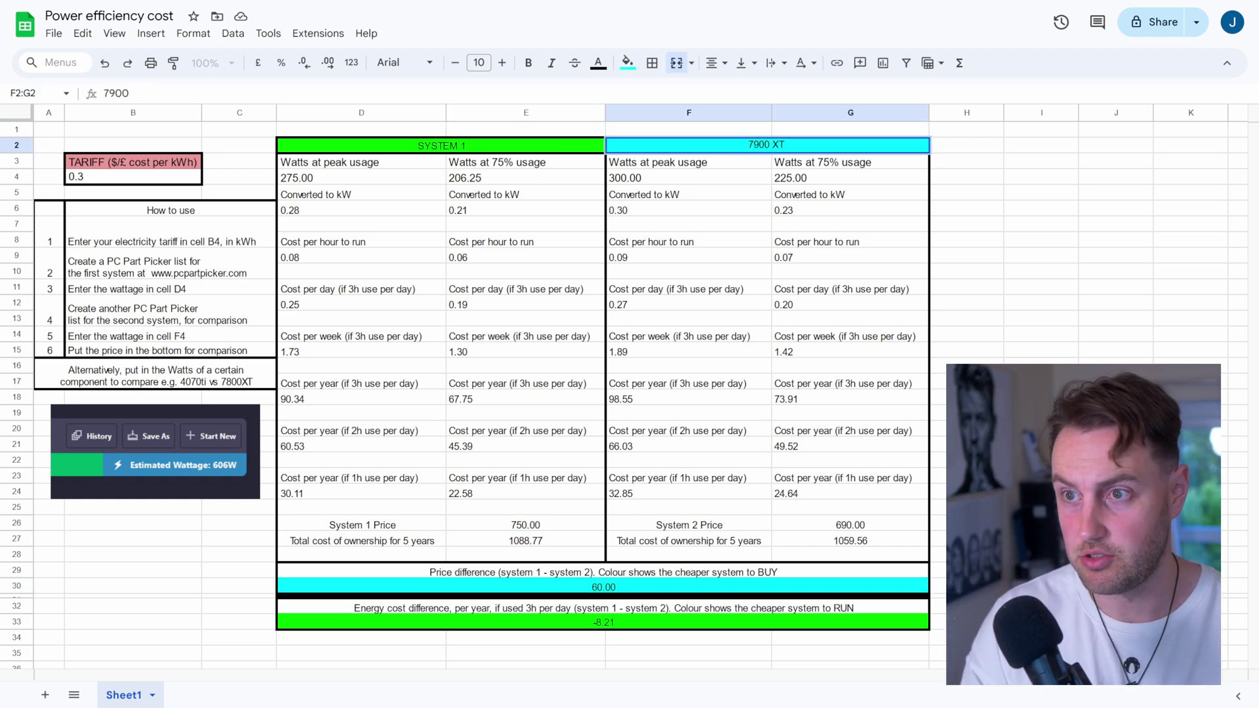
left_click(483, 146)
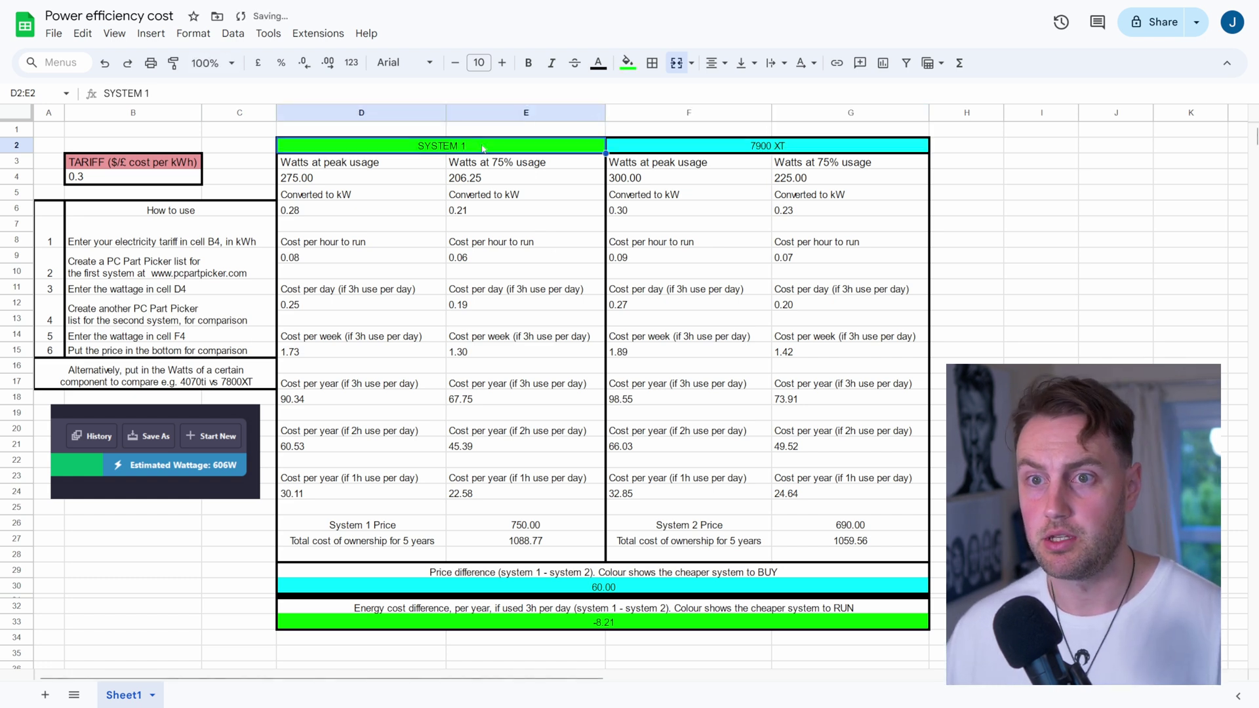
type("4070 Ti")
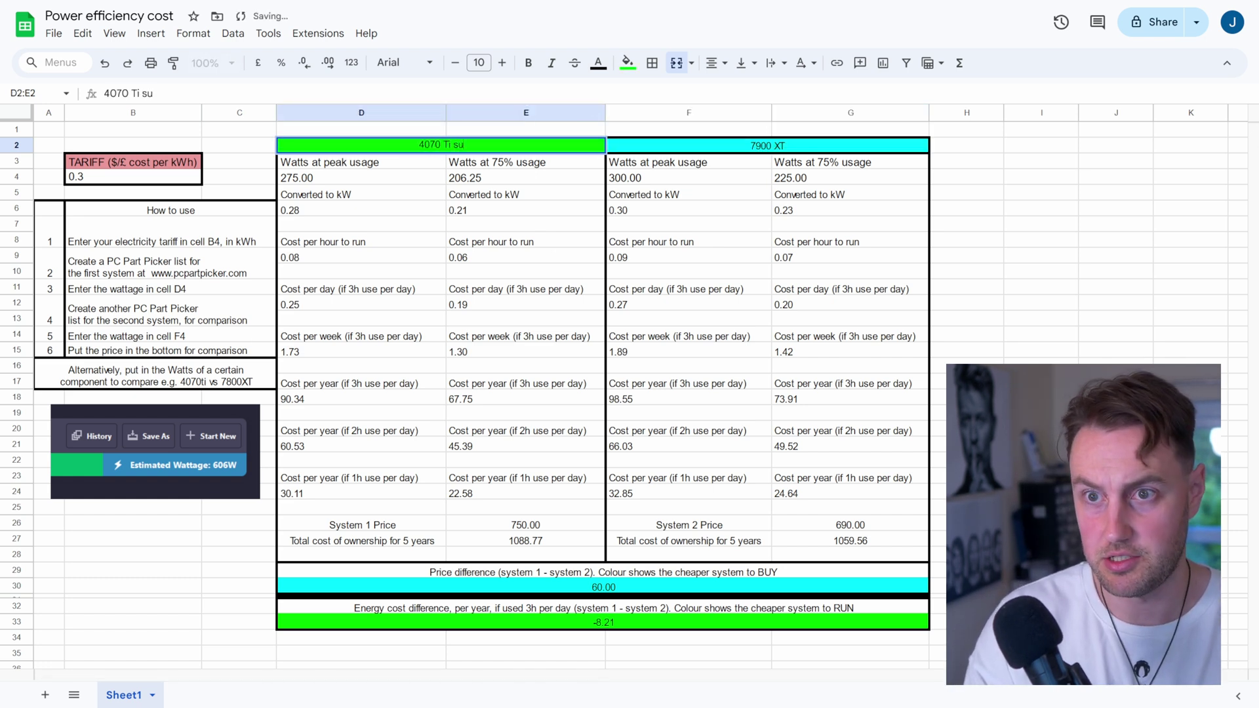
type(" Super")
left_click(689, 257)
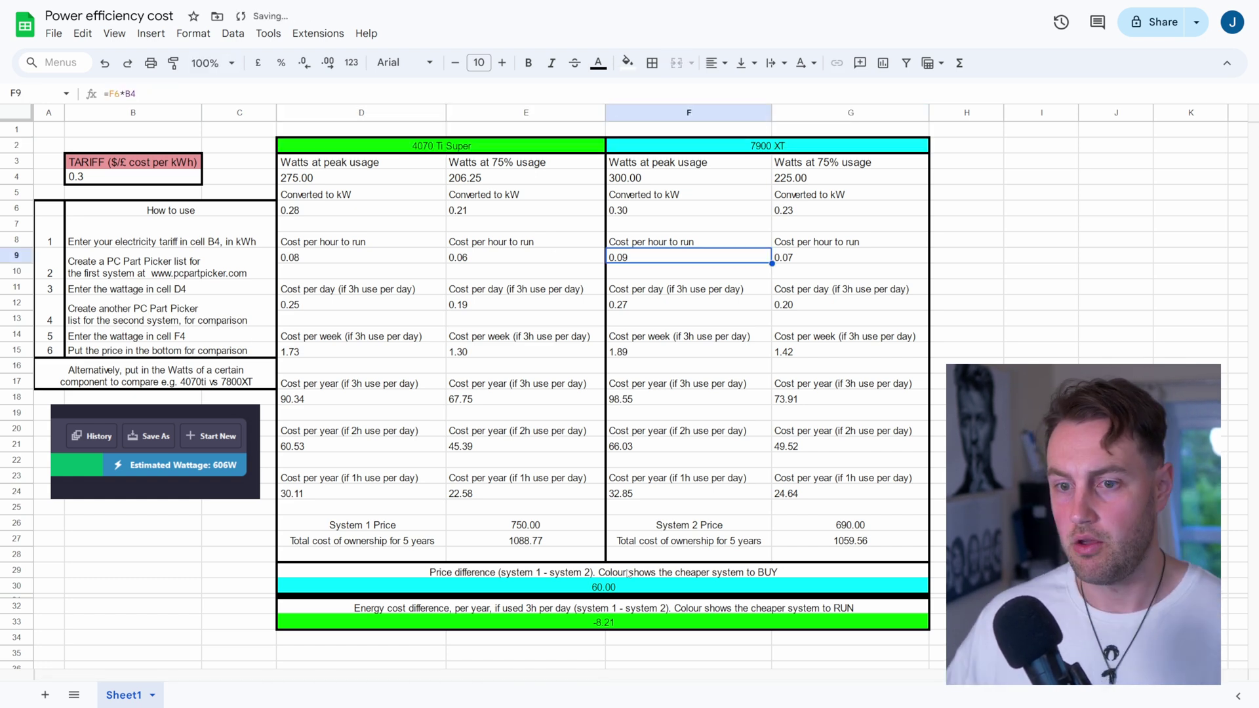
left_click(621, 586)
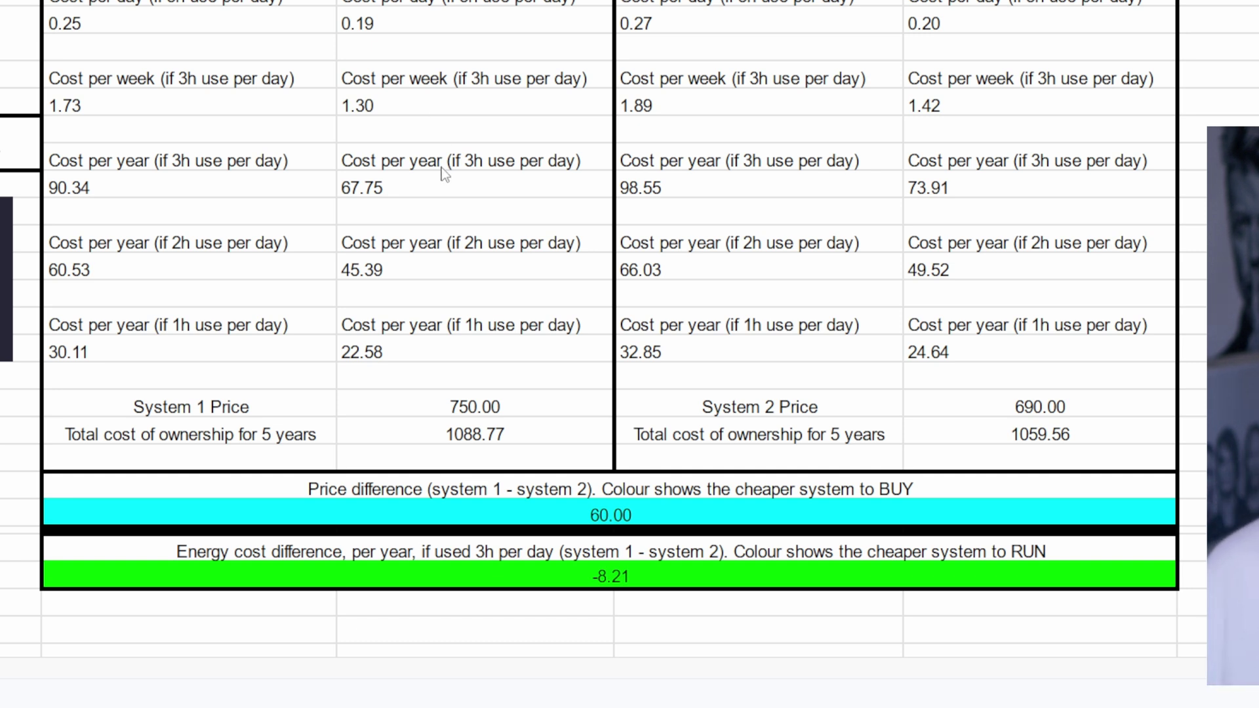
left_click(434, 357)
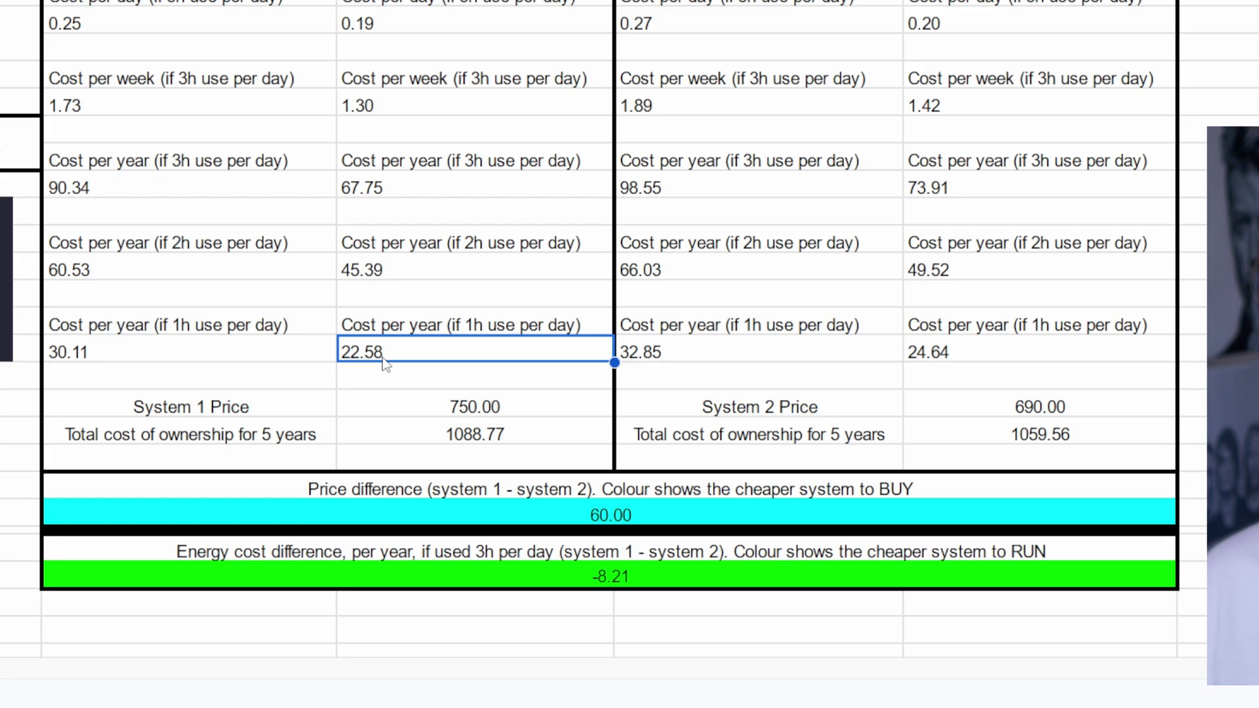
left_click(61, 198)
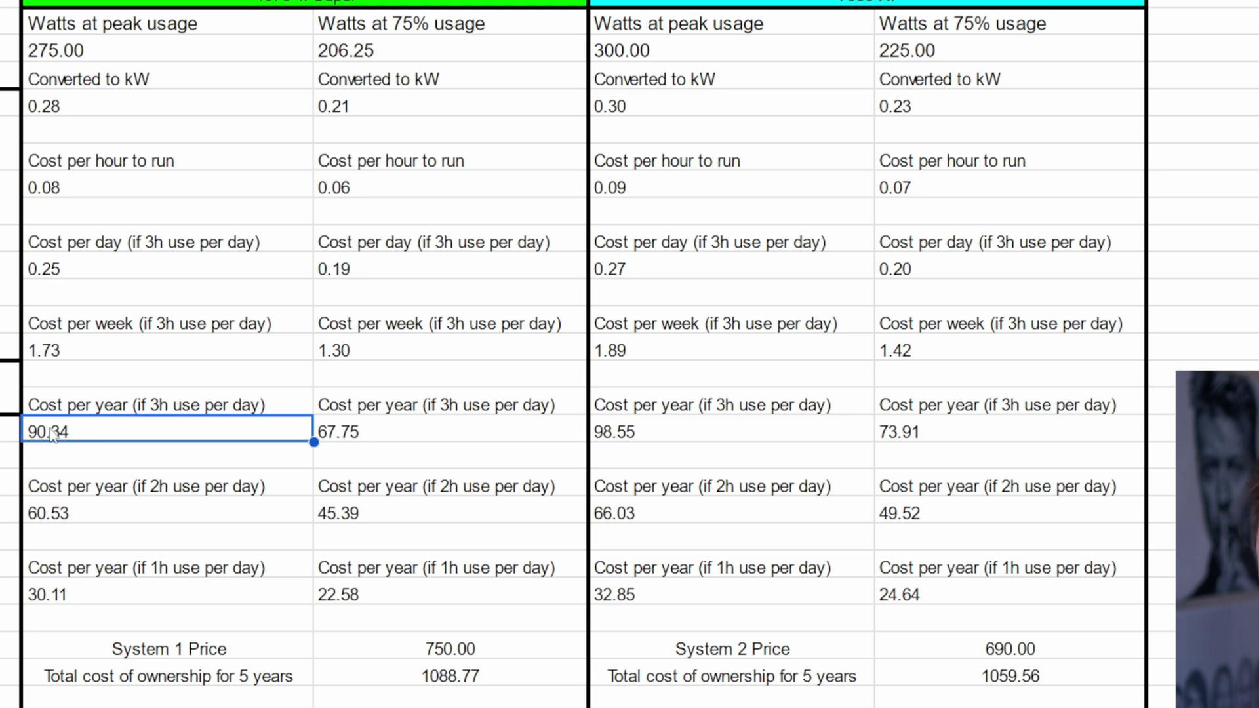
left_click(622, 431)
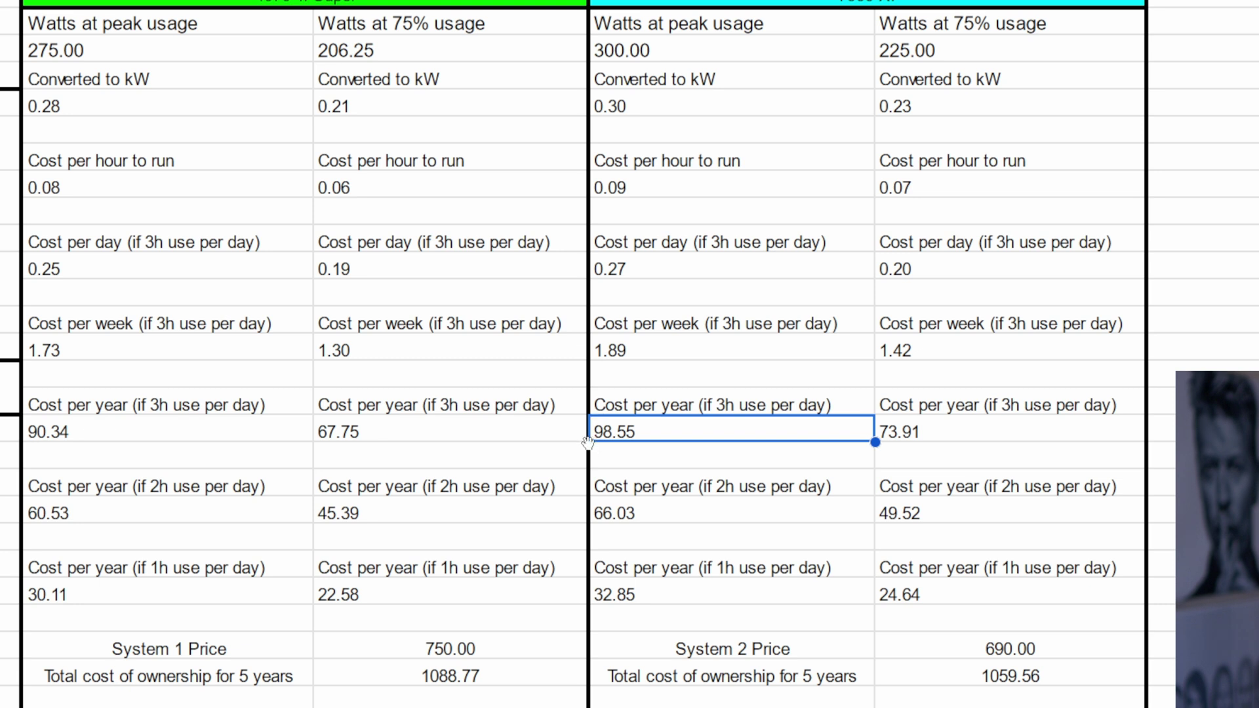
left_click(159, 434)
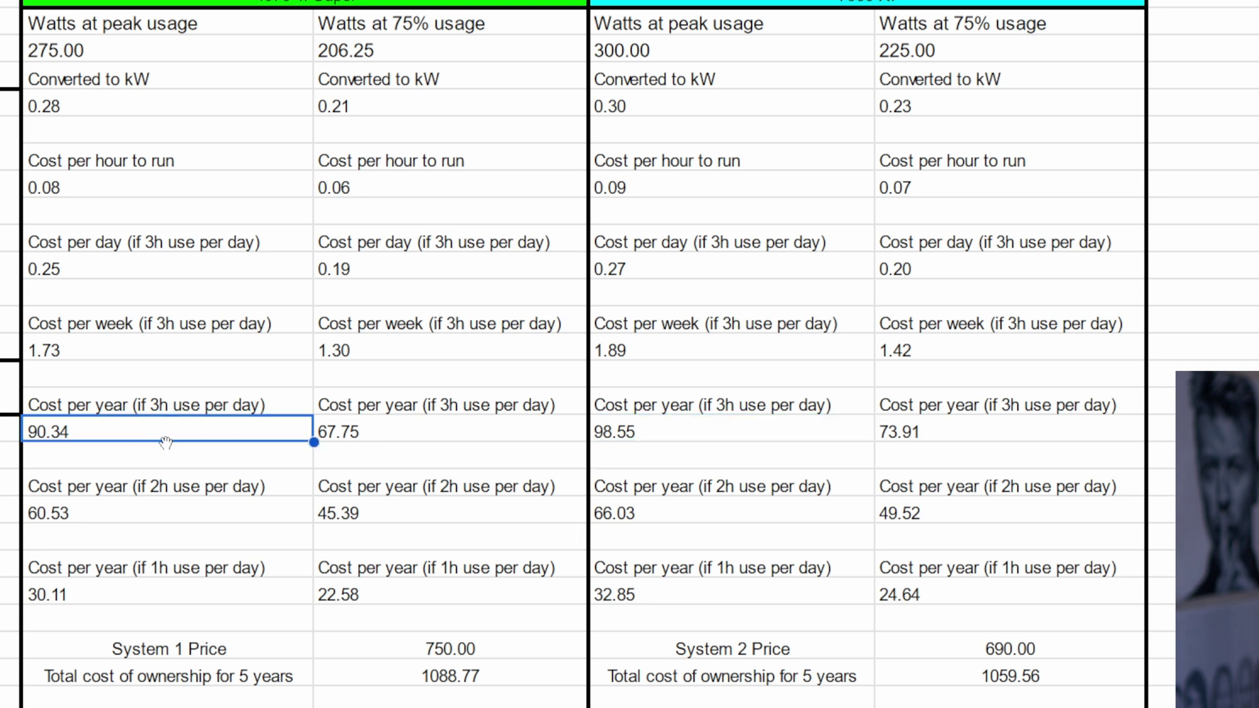
right_click(147, 487)
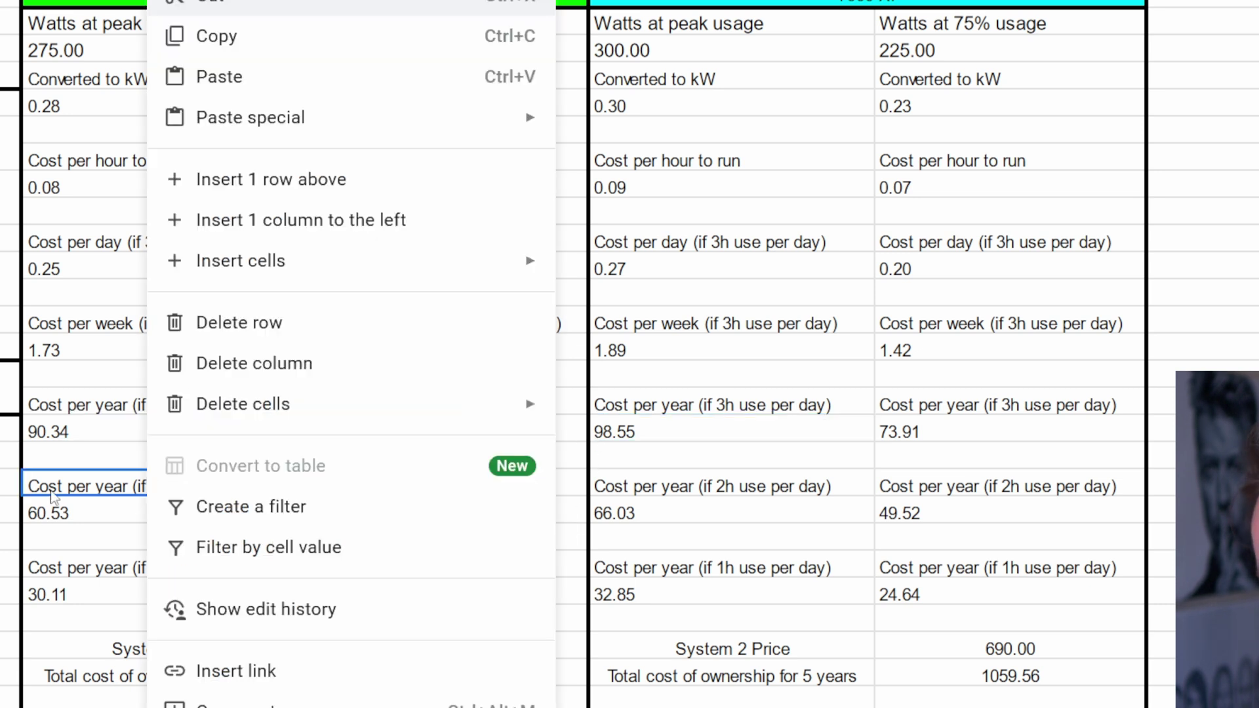
left_click(53, 496)
left_click(100, 437)
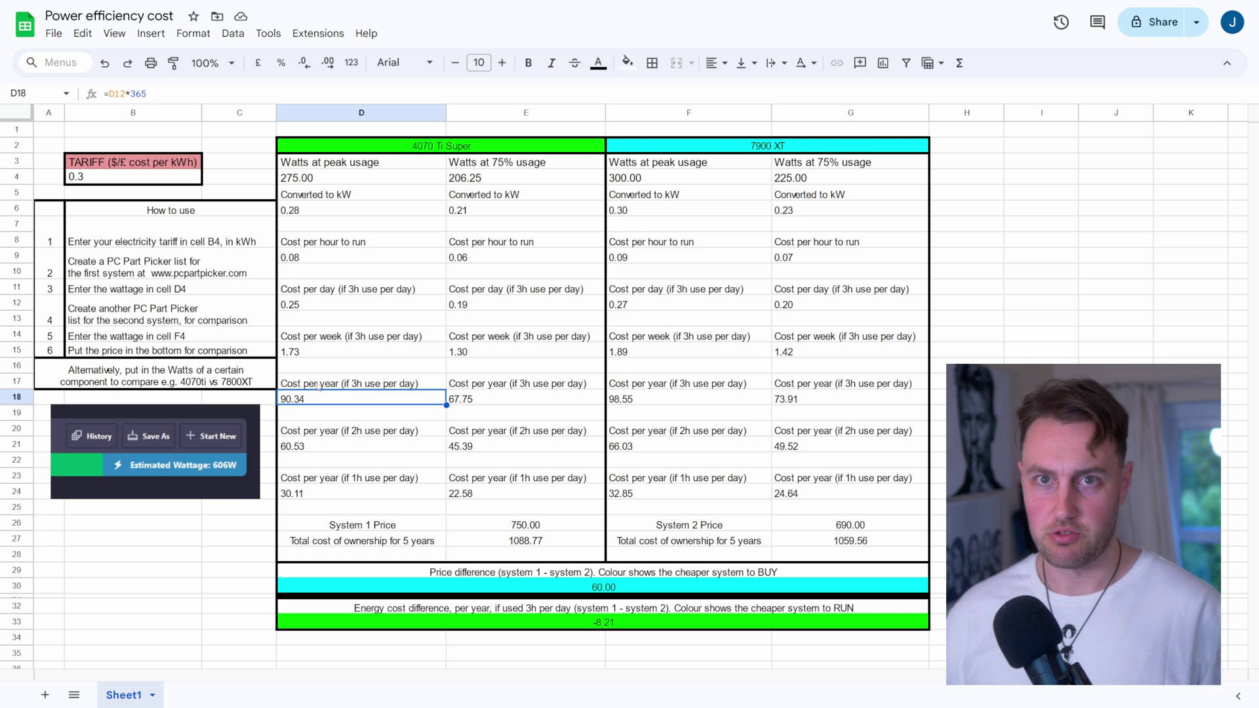
left_click(140, 179)
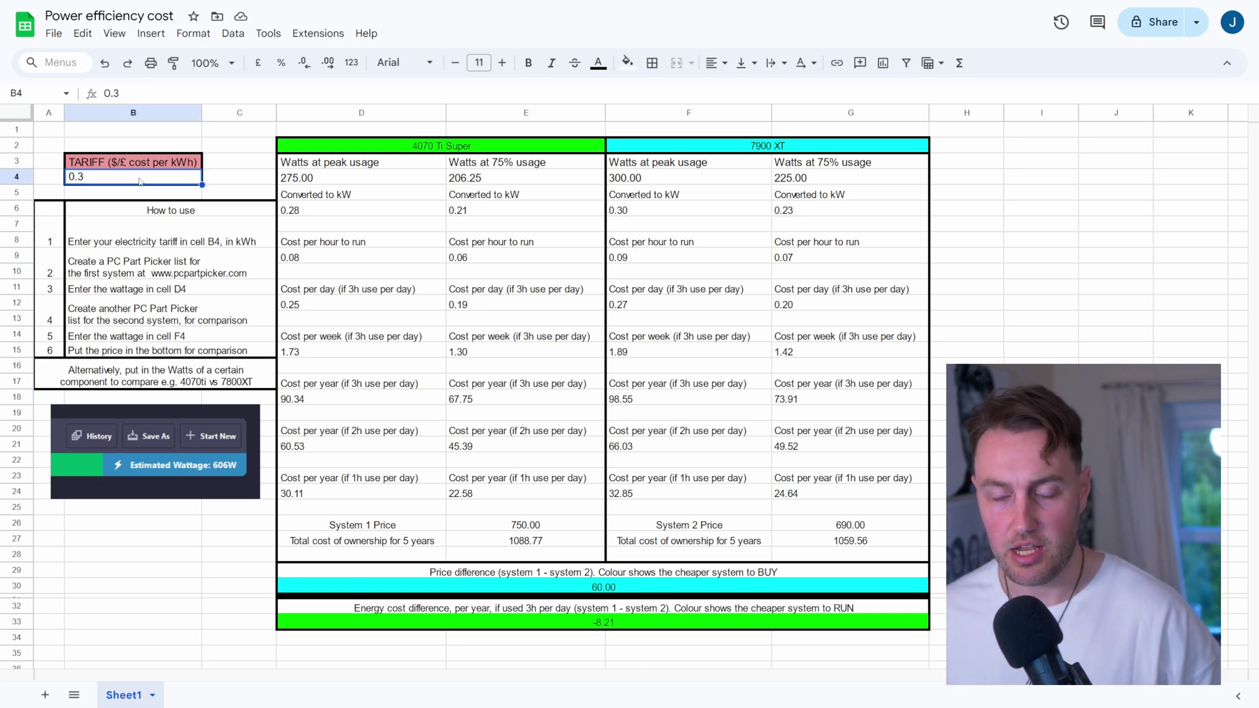
type("0")
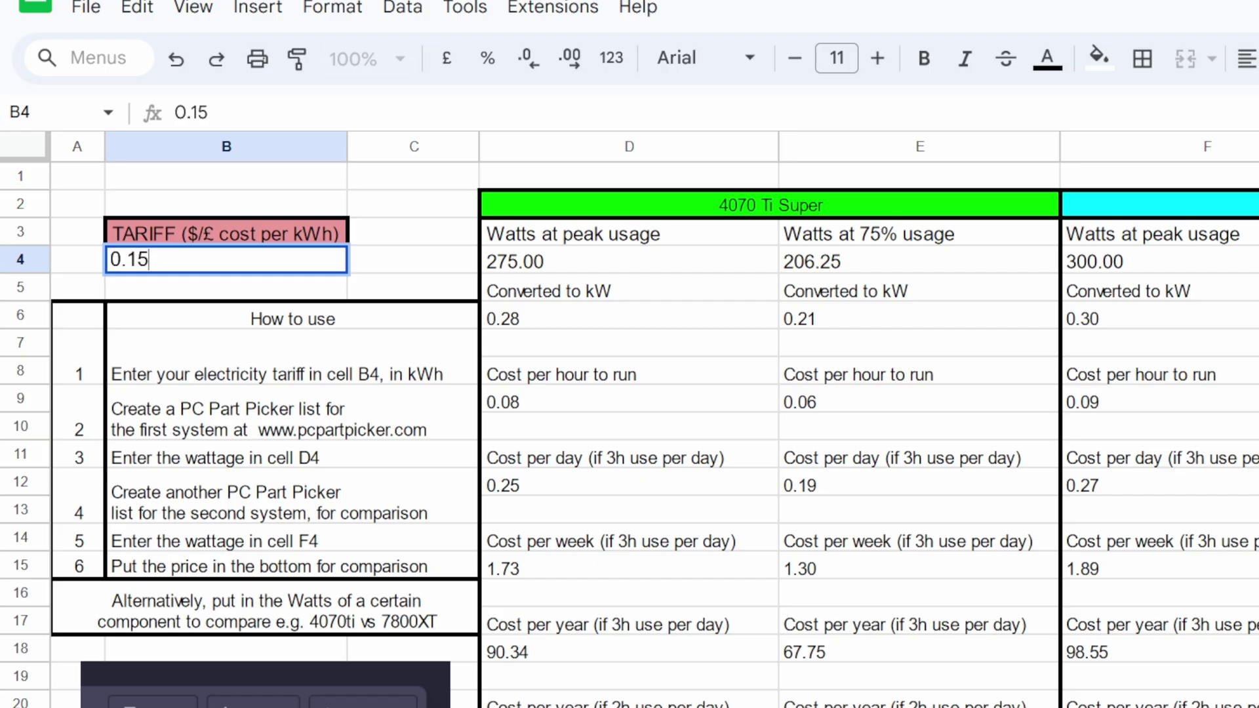
key("Return")
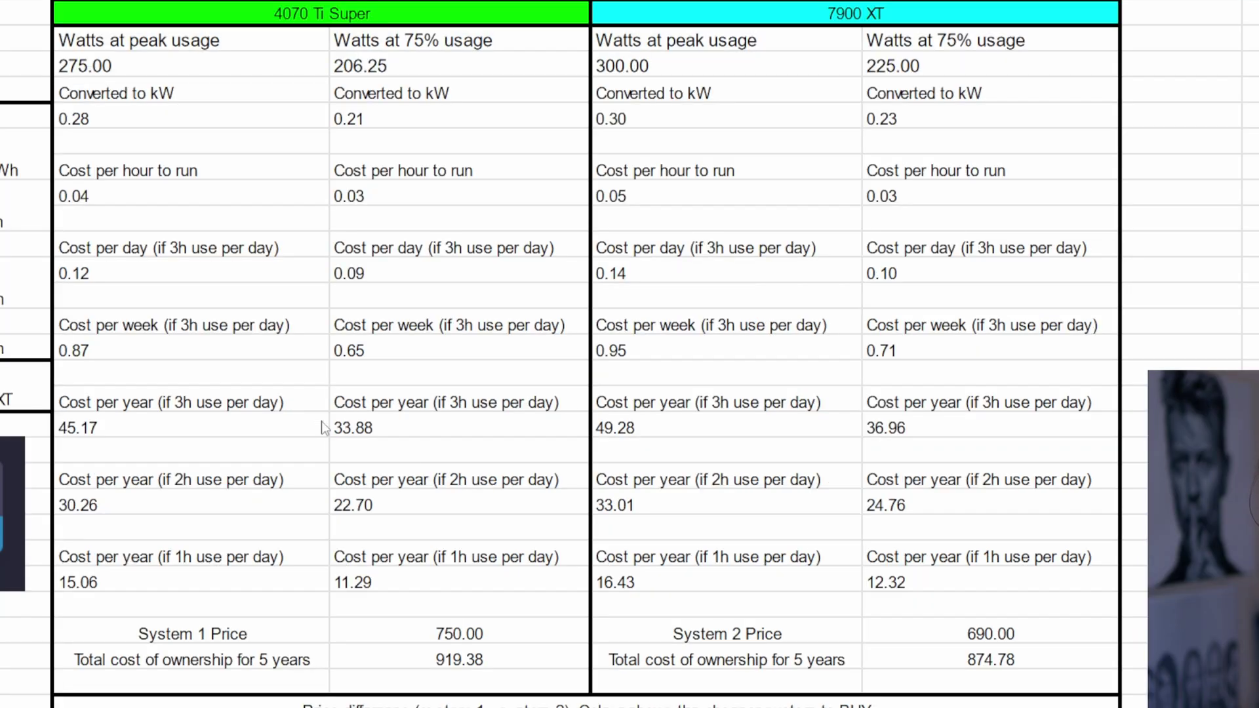
left_click(751, 652)
left_click(664, 439)
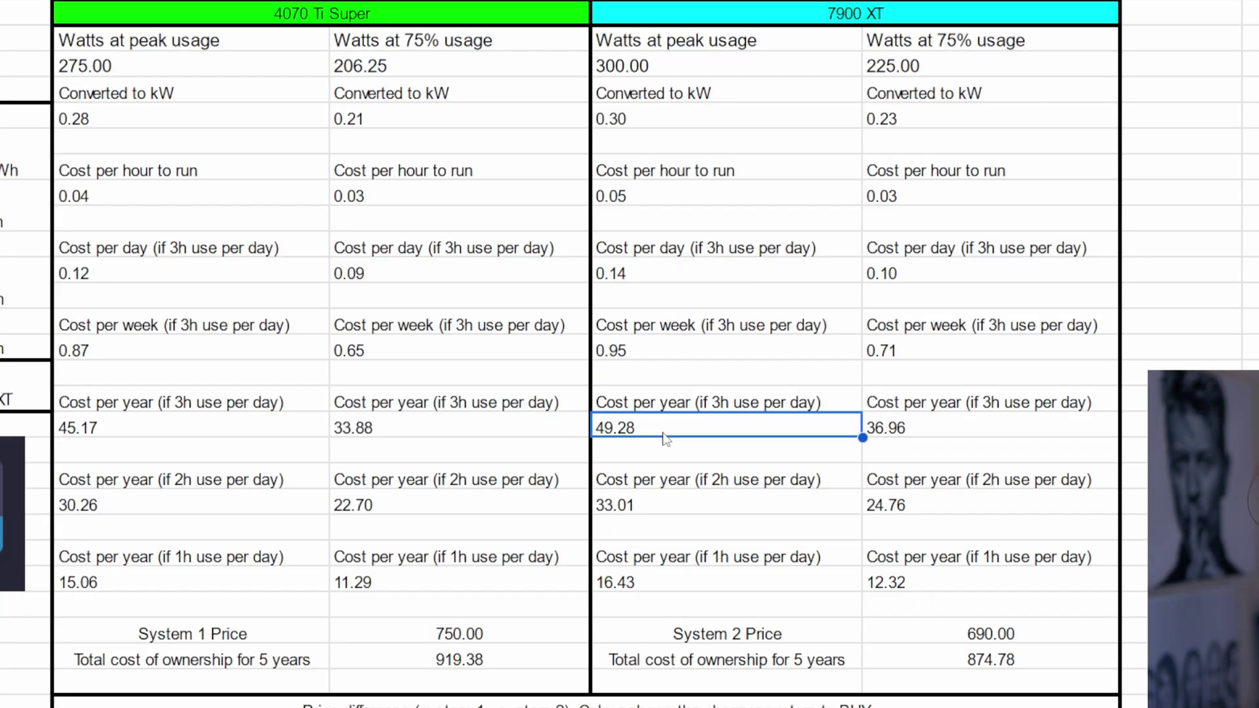
left_click(182, 440)
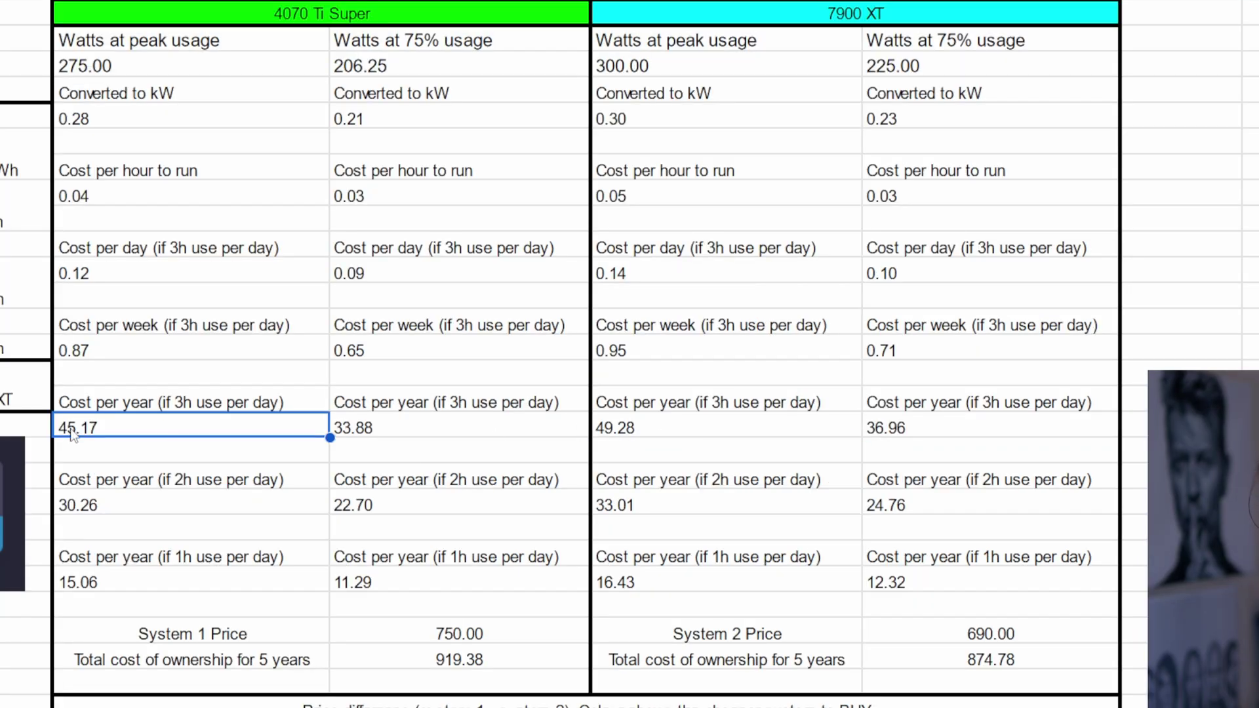
left_click(616, 433)
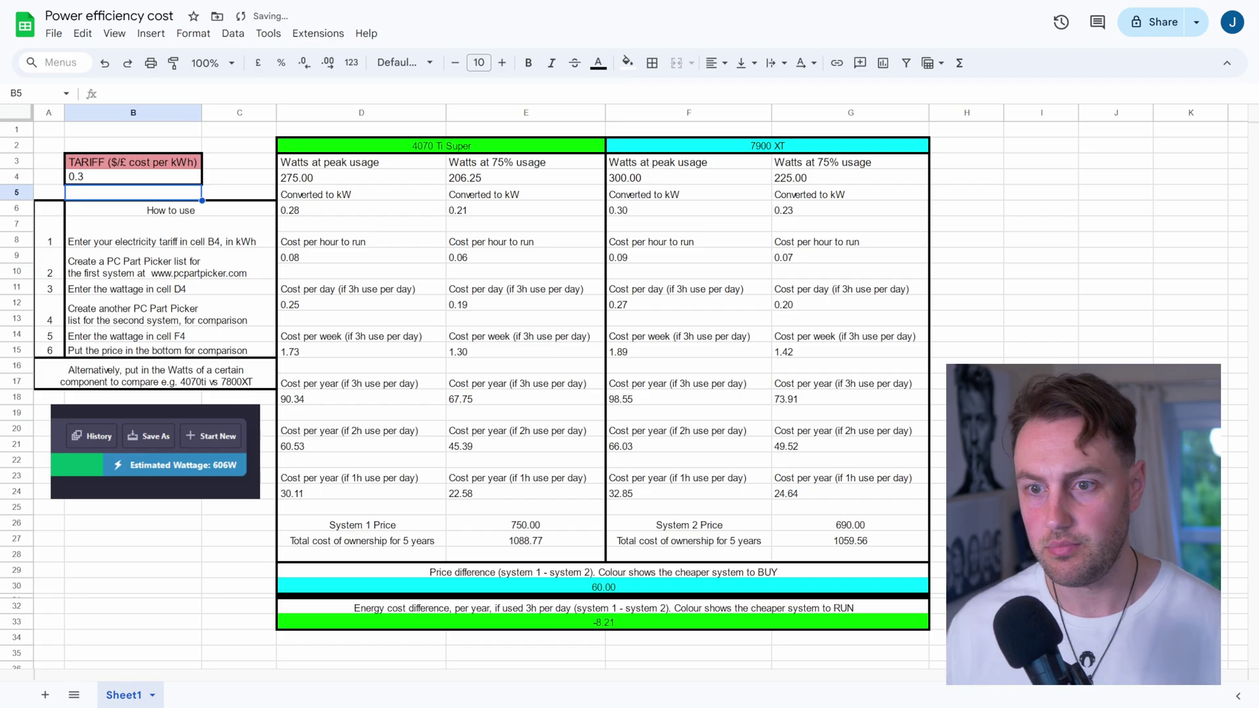
left_click(526, 524)
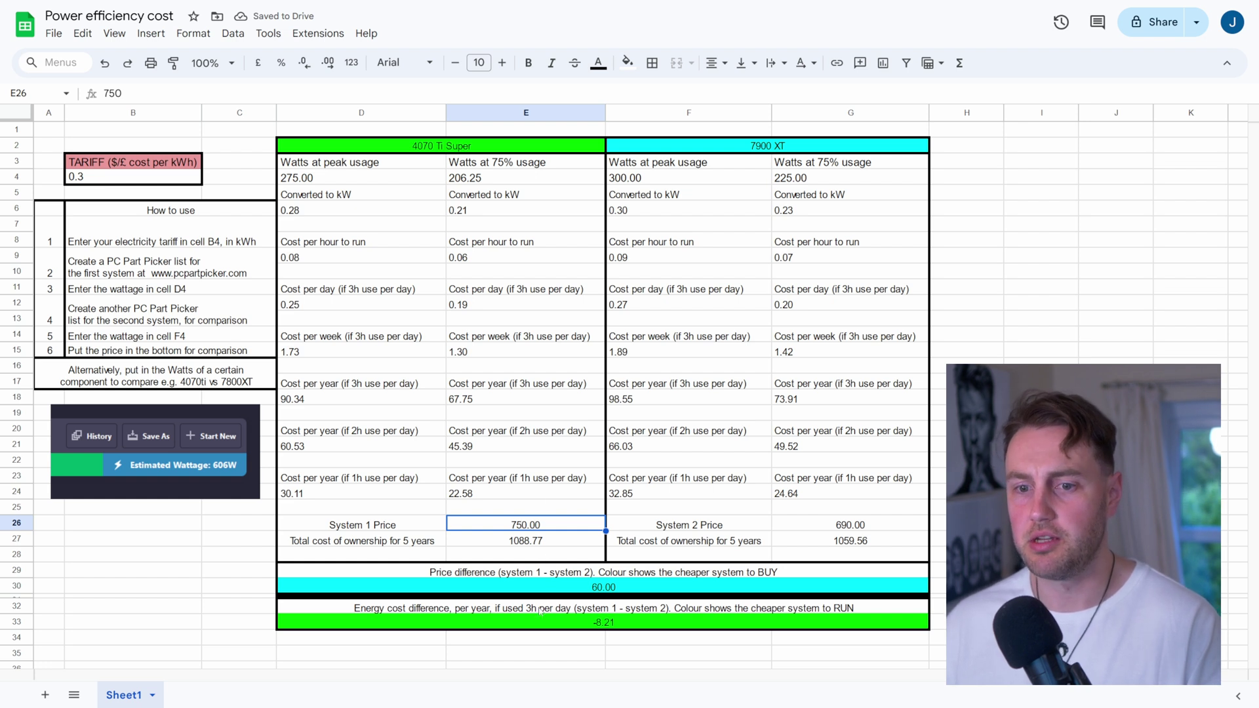
left_click(537, 614)
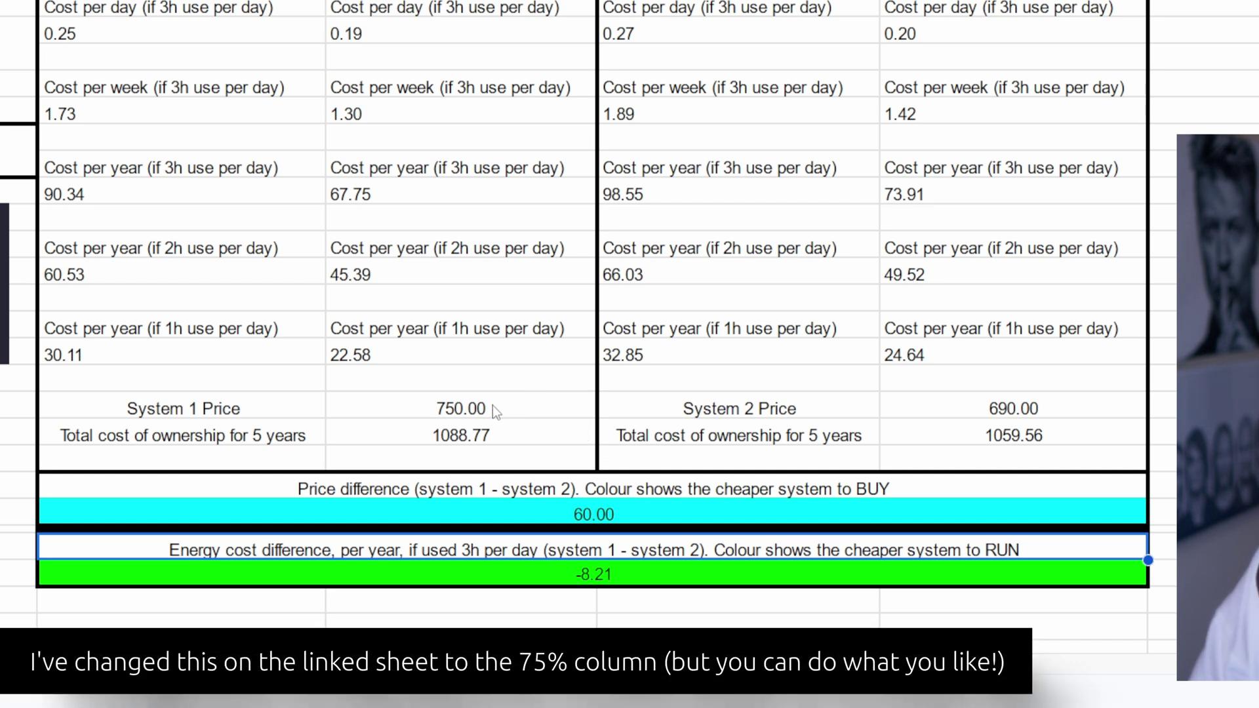
left_click(473, 58)
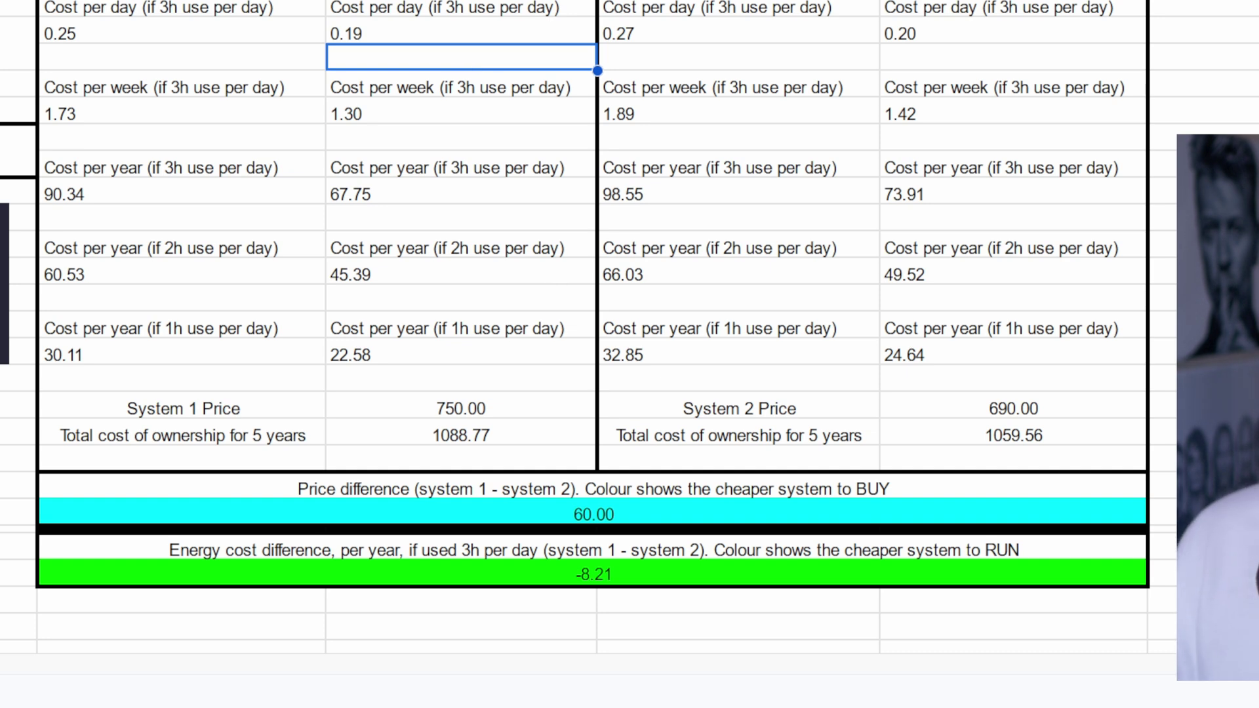
left_click(442, 146)
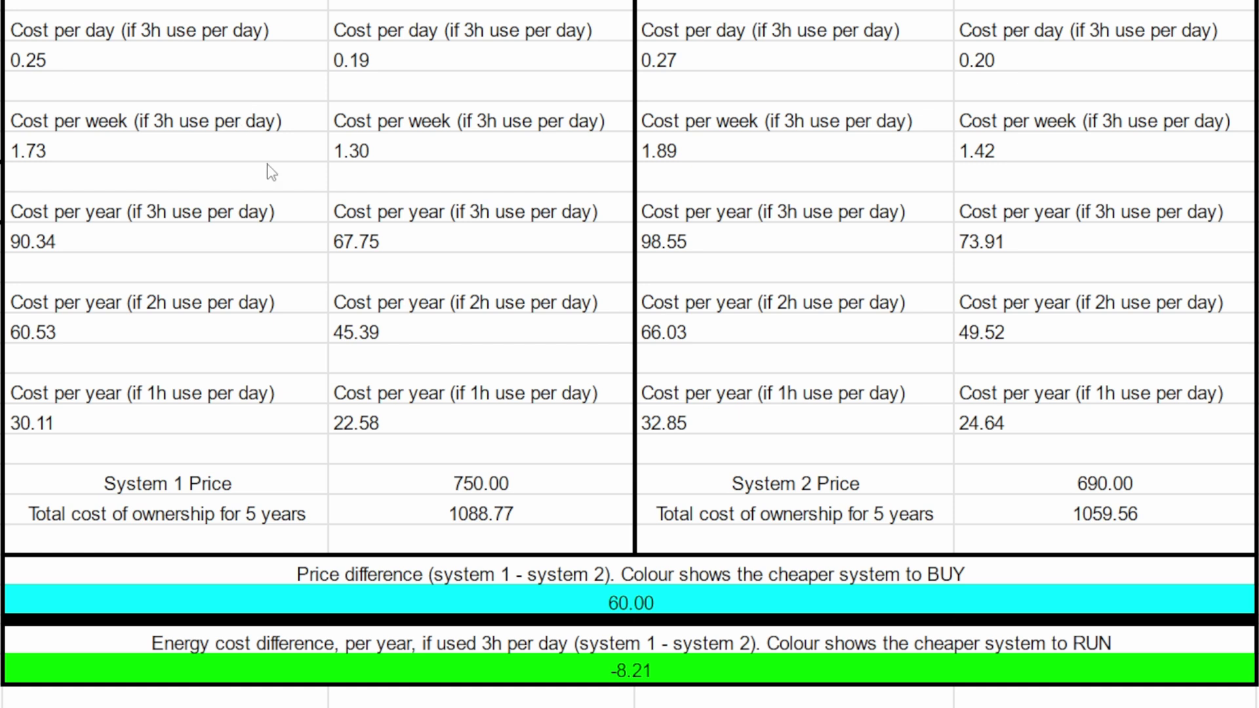
left_click(485, 497)
left_click(976, 485)
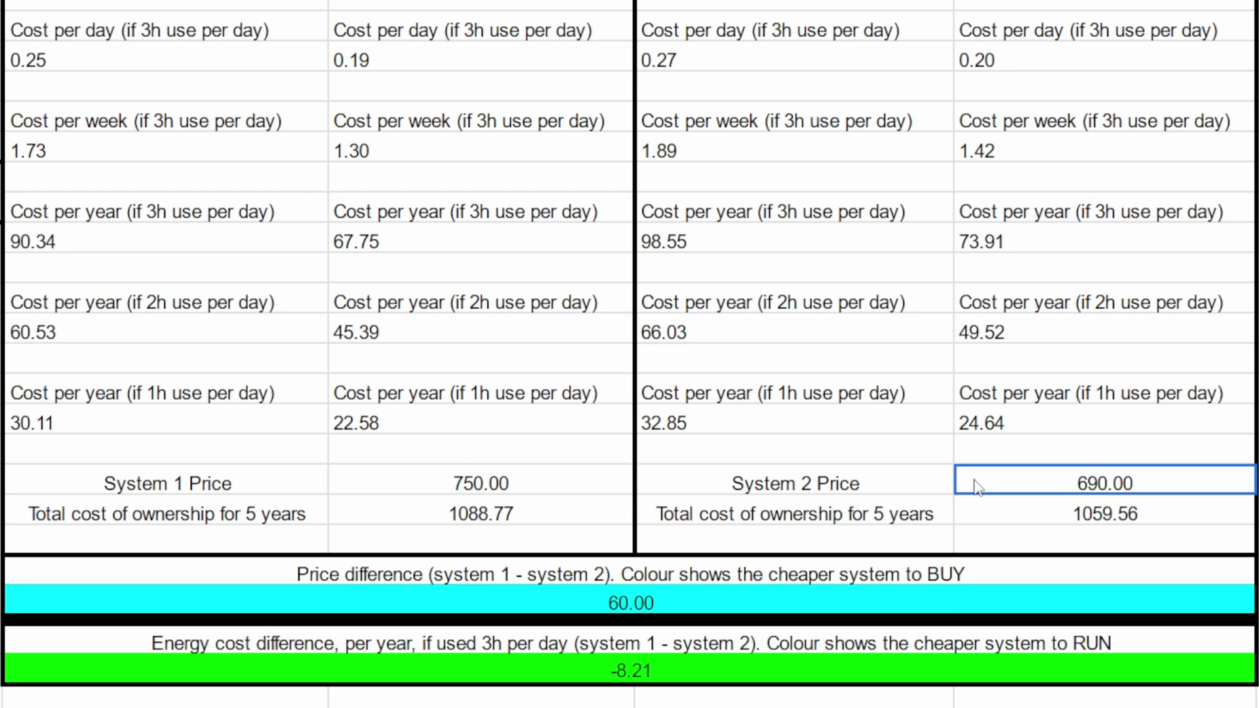
left_click(562, 494)
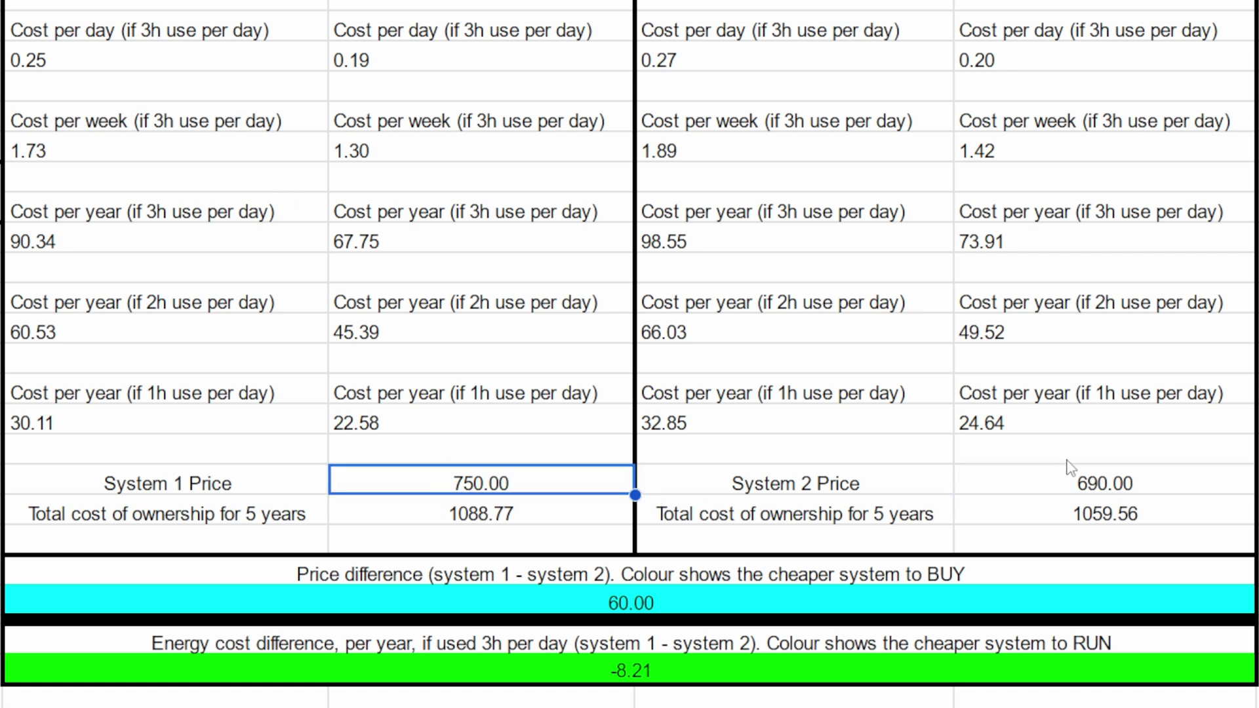
left_click(1011, 496)
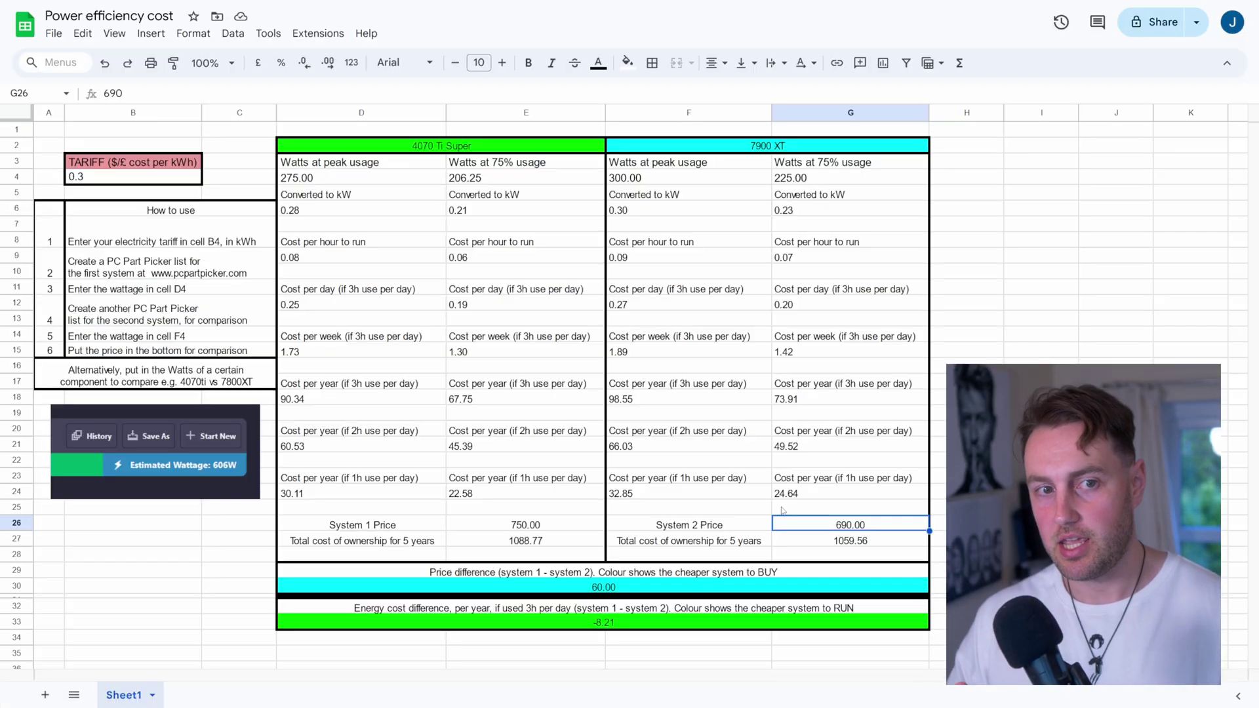